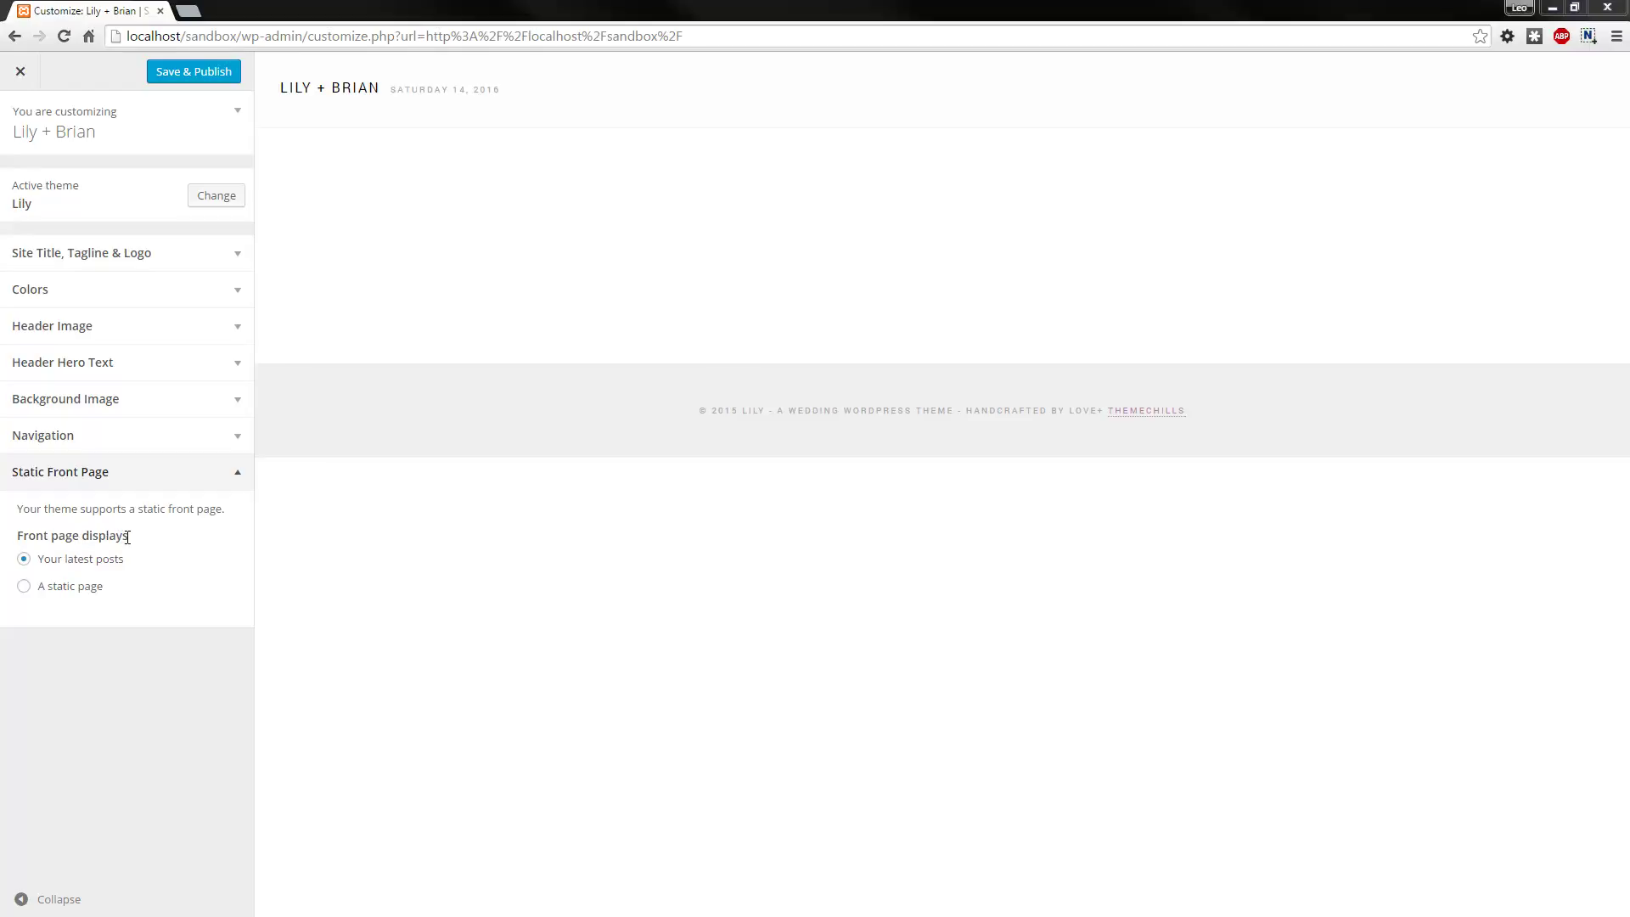
Step: Set a static front page, with Homepage as the front page and Blog as the posts page
left_click(89, 588)
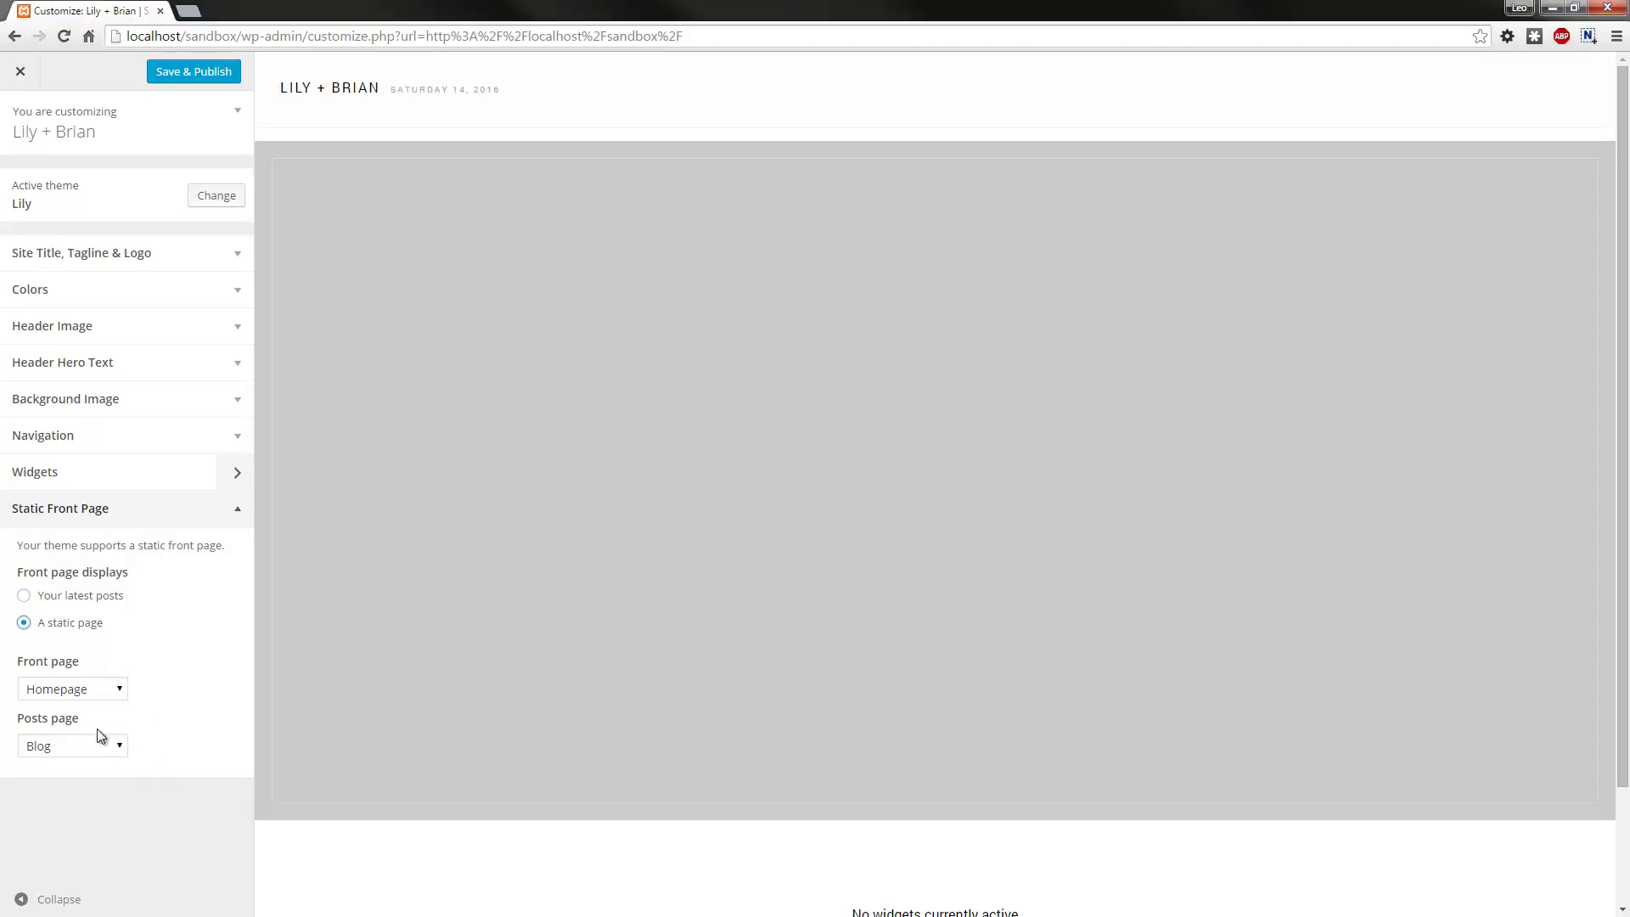
left_click(119, 747)
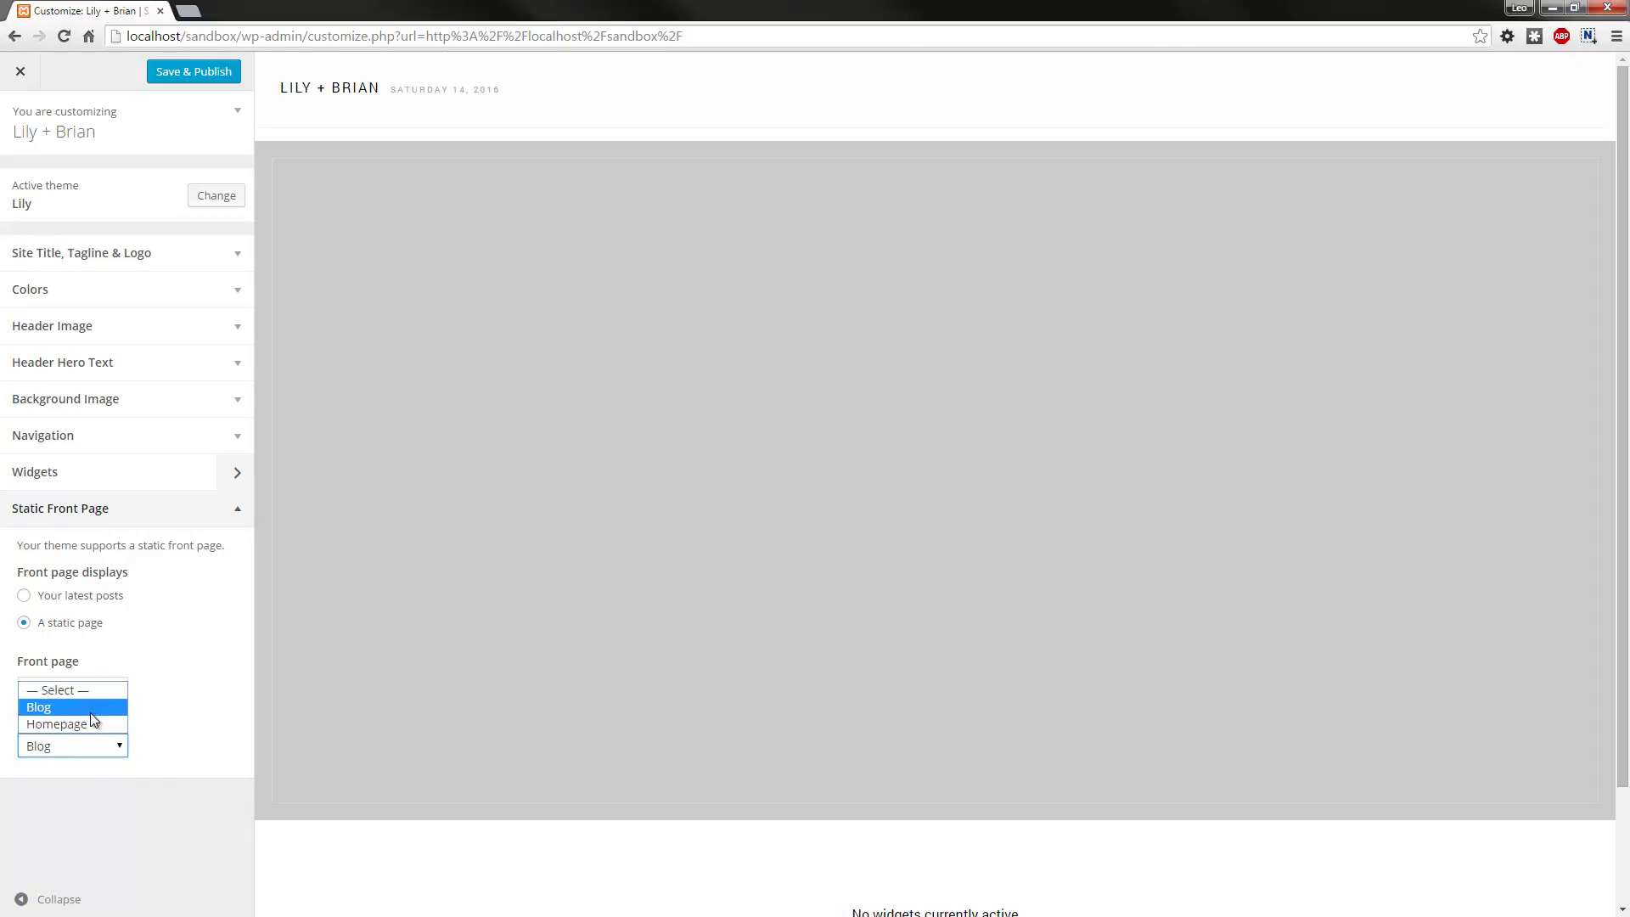
left_click(180, 703)
left_click(238, 512)
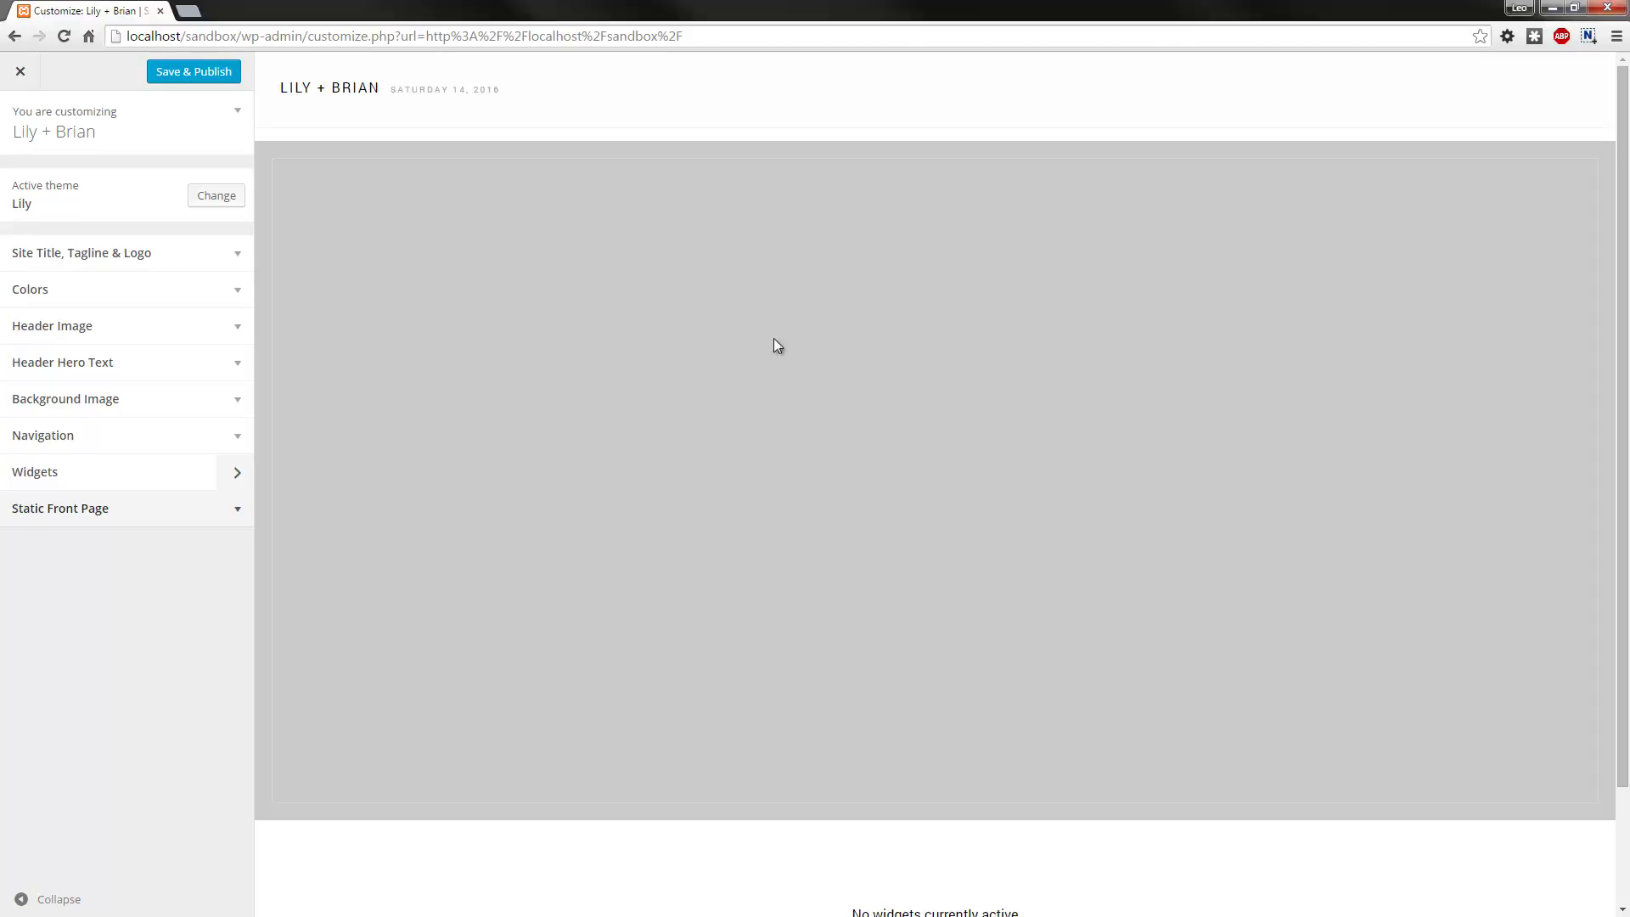
Step: Glance over Site Title and Colors, then start adding a new header image from the Media Library
left_click(227, 258)
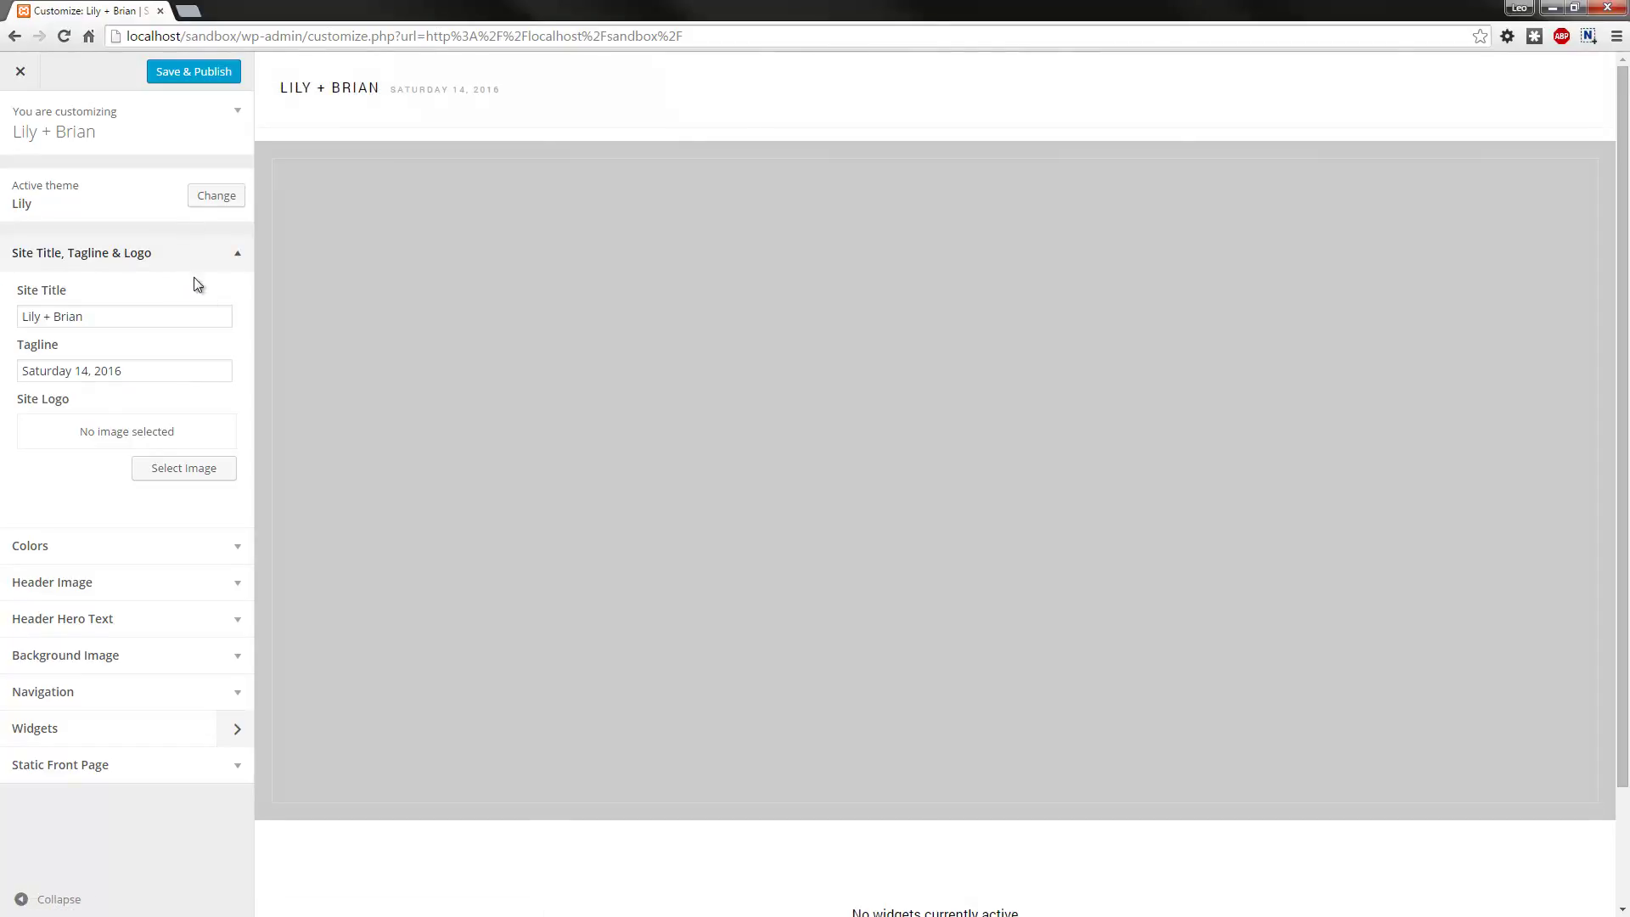
left_click(241, 257)
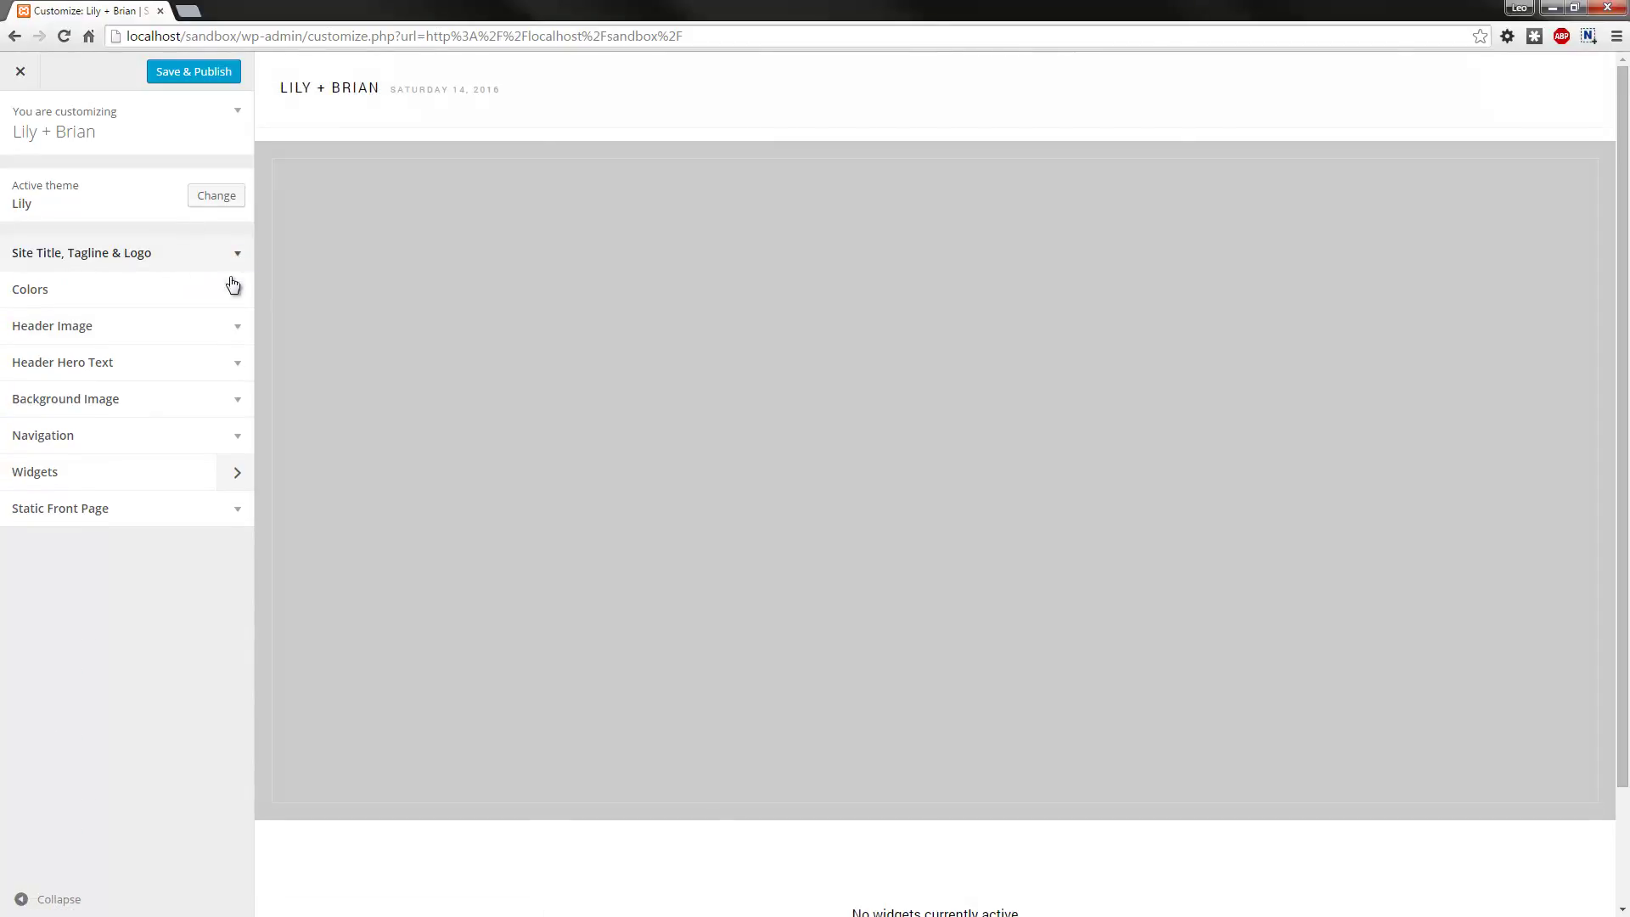
left_click(241, 293)
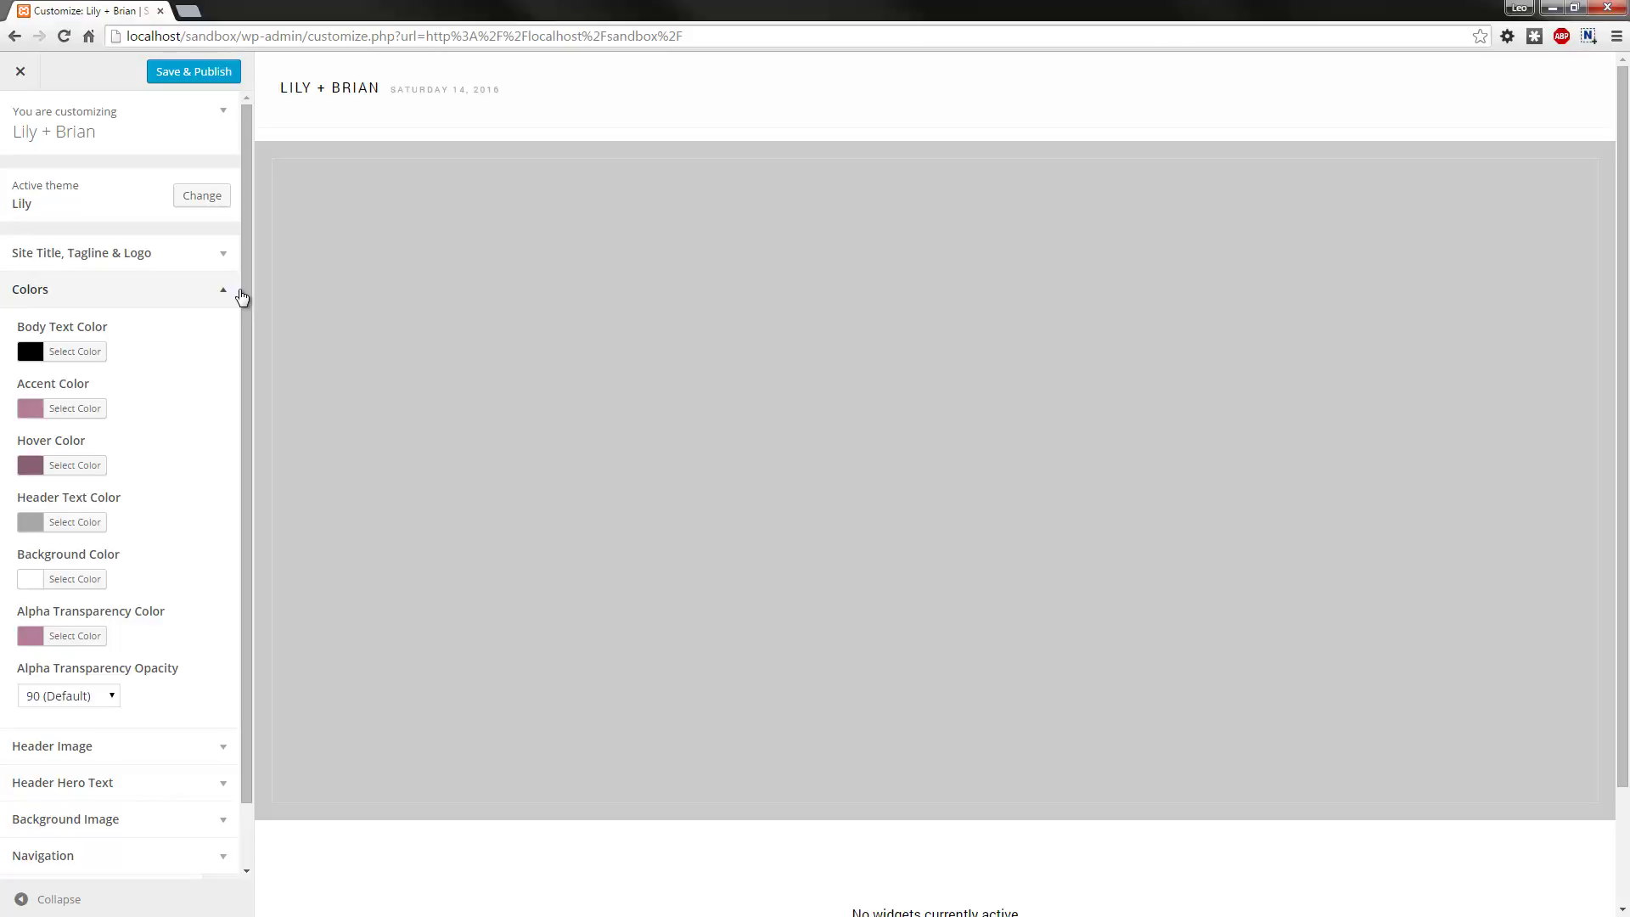
left_click(238, 295)
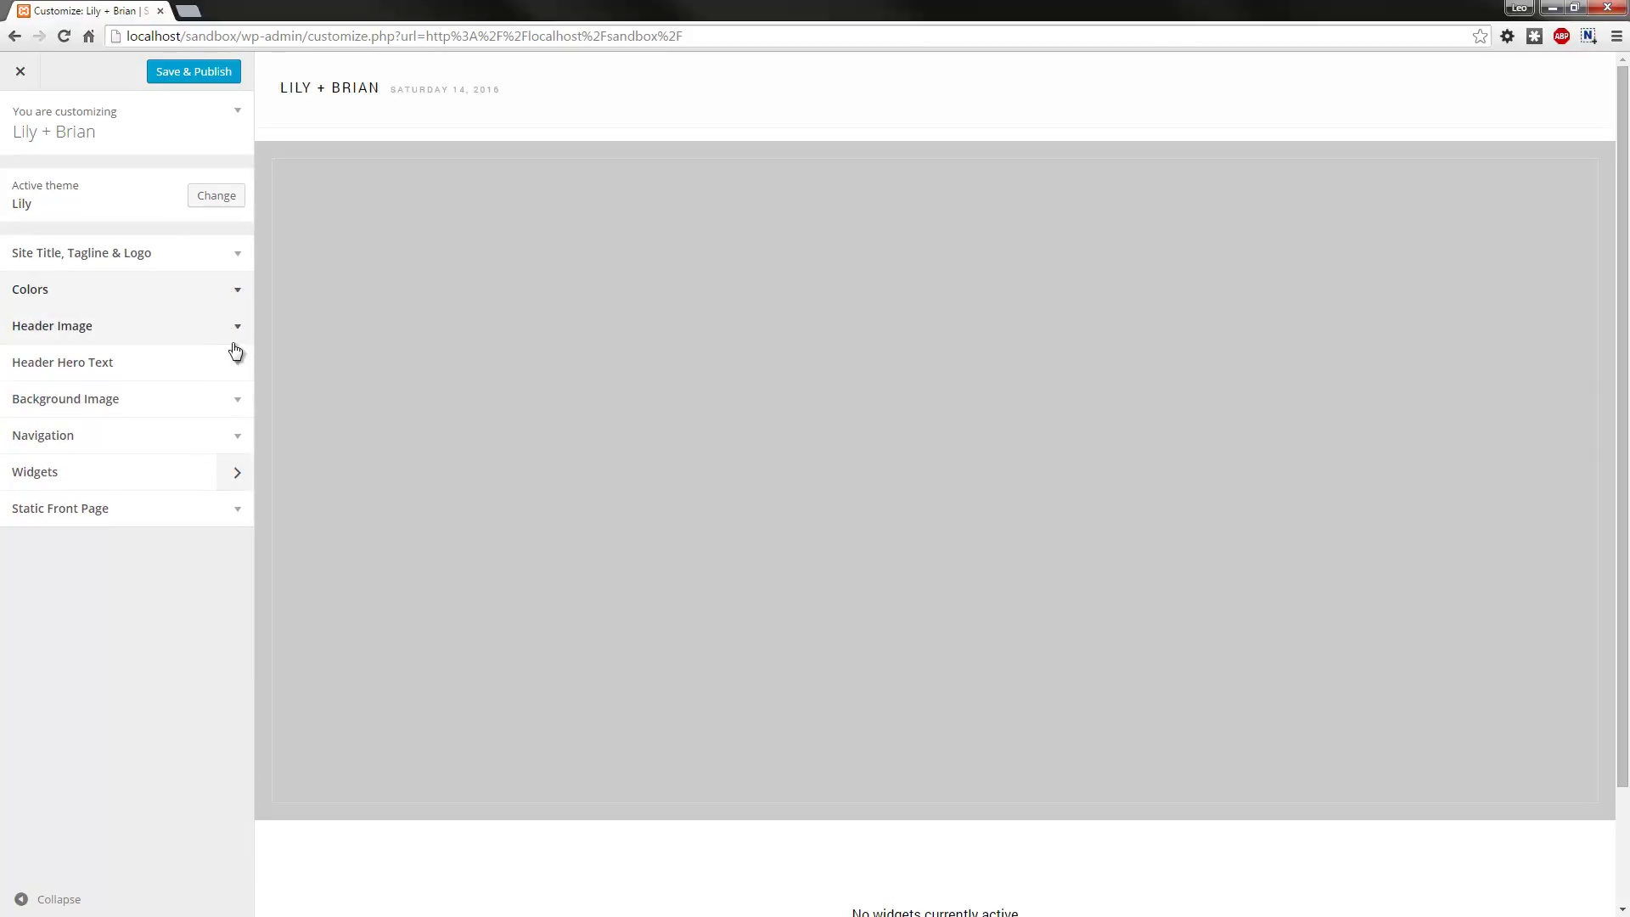
left_click(242, 339)
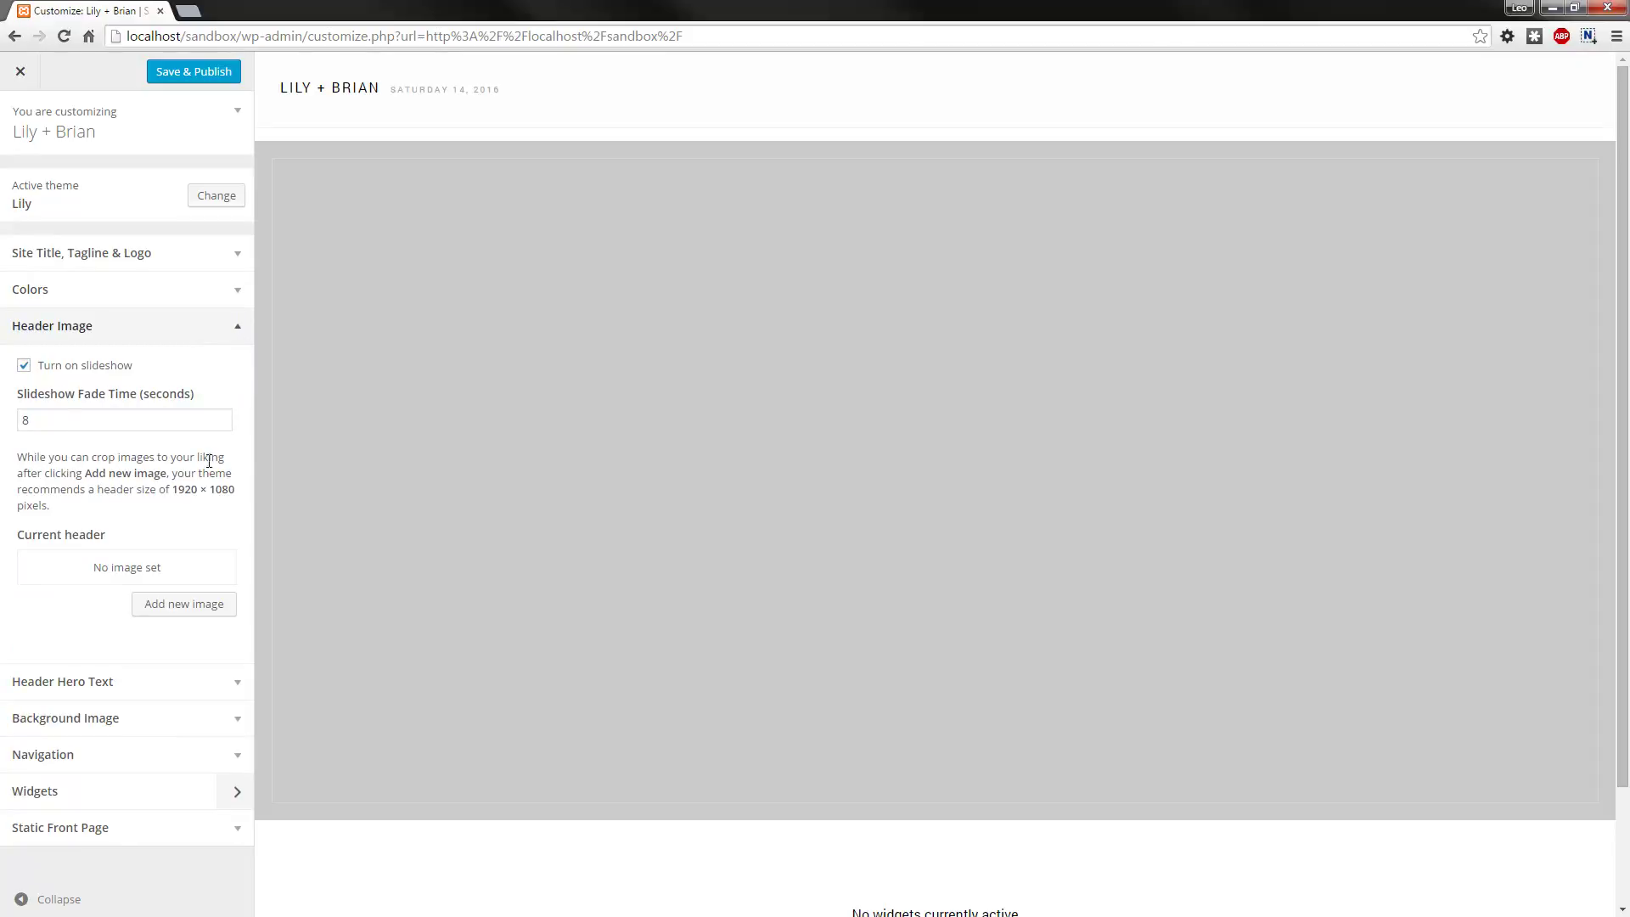
left_click(191, 611)
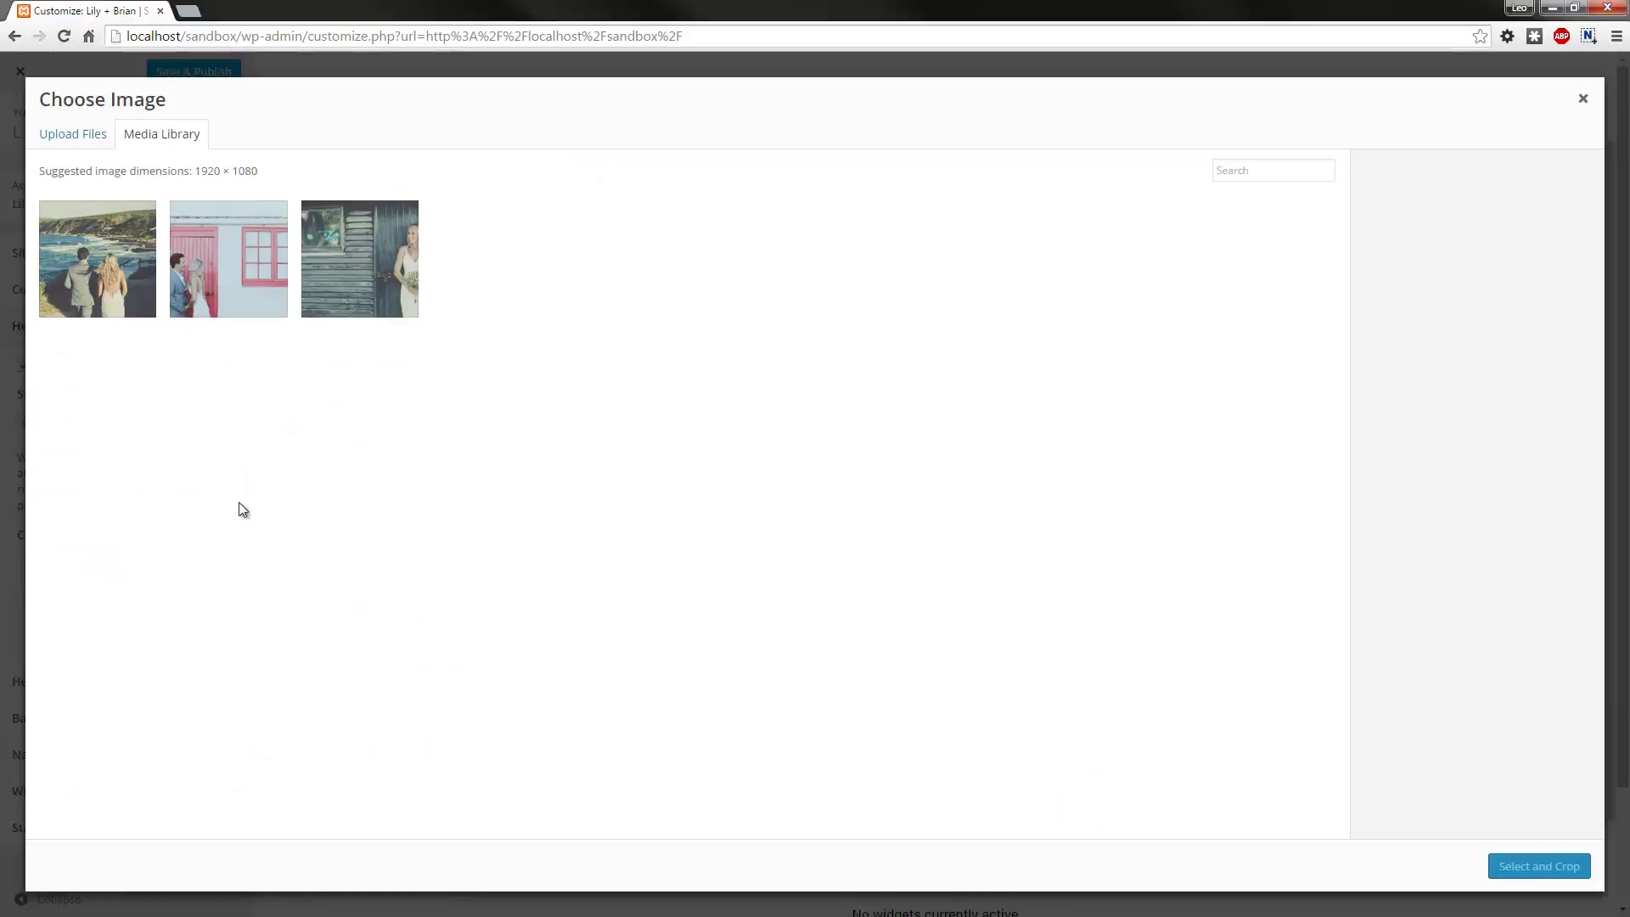
Step: Add the beach and pink-door couple photos as uncropped header slideshow images
left_click(104, 260)
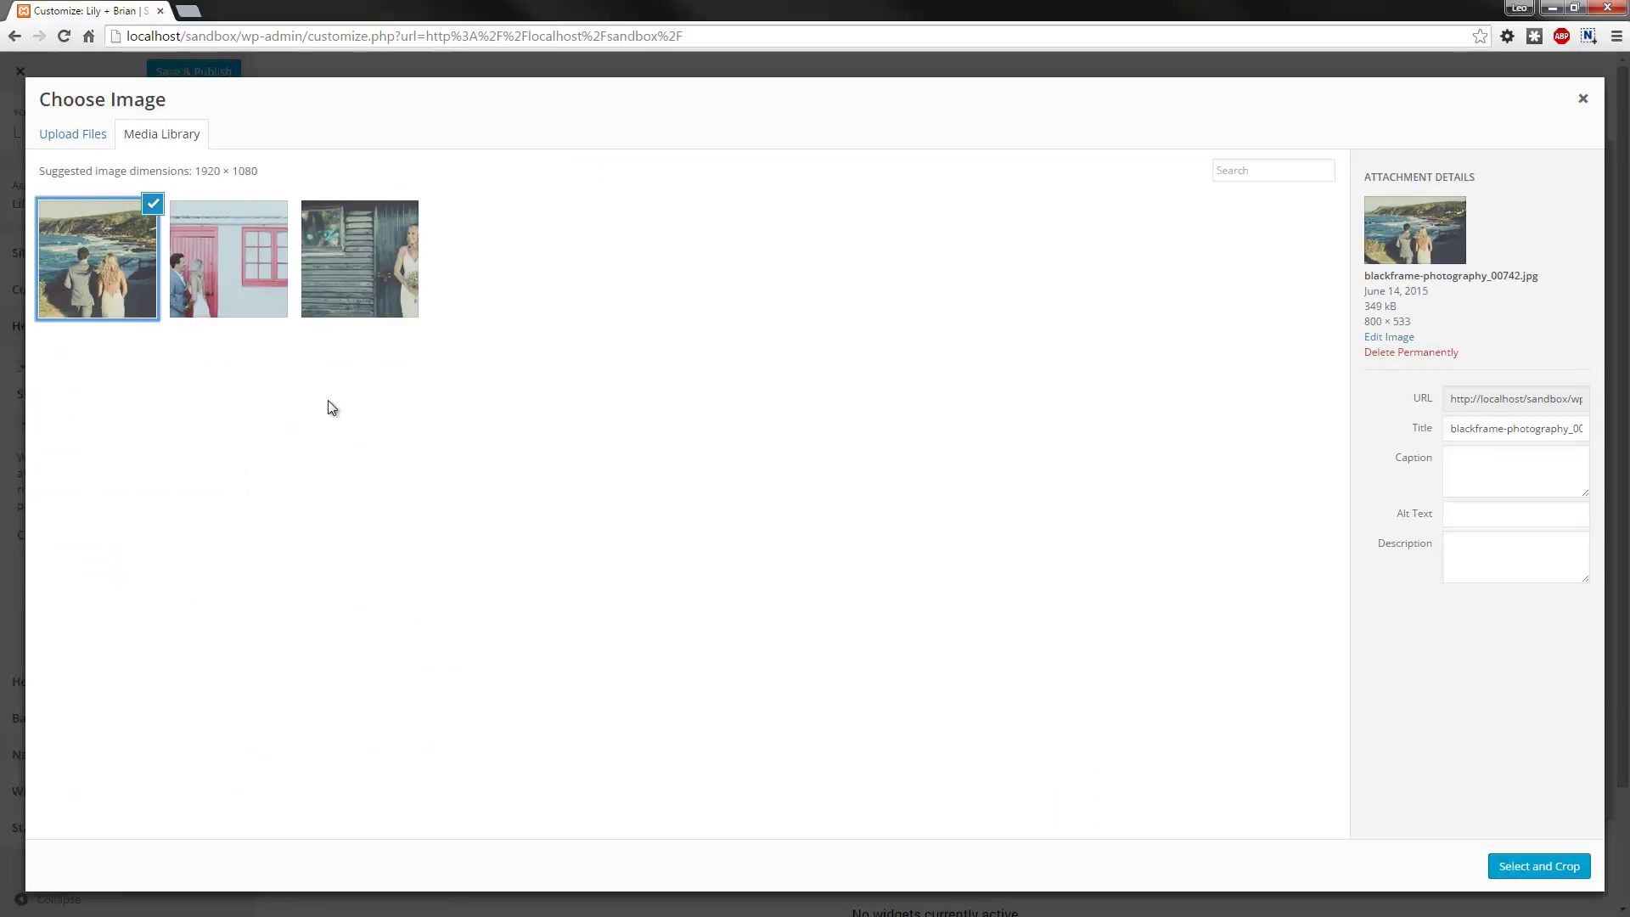
left_click(1562, 869)
left_click(1443, 866)
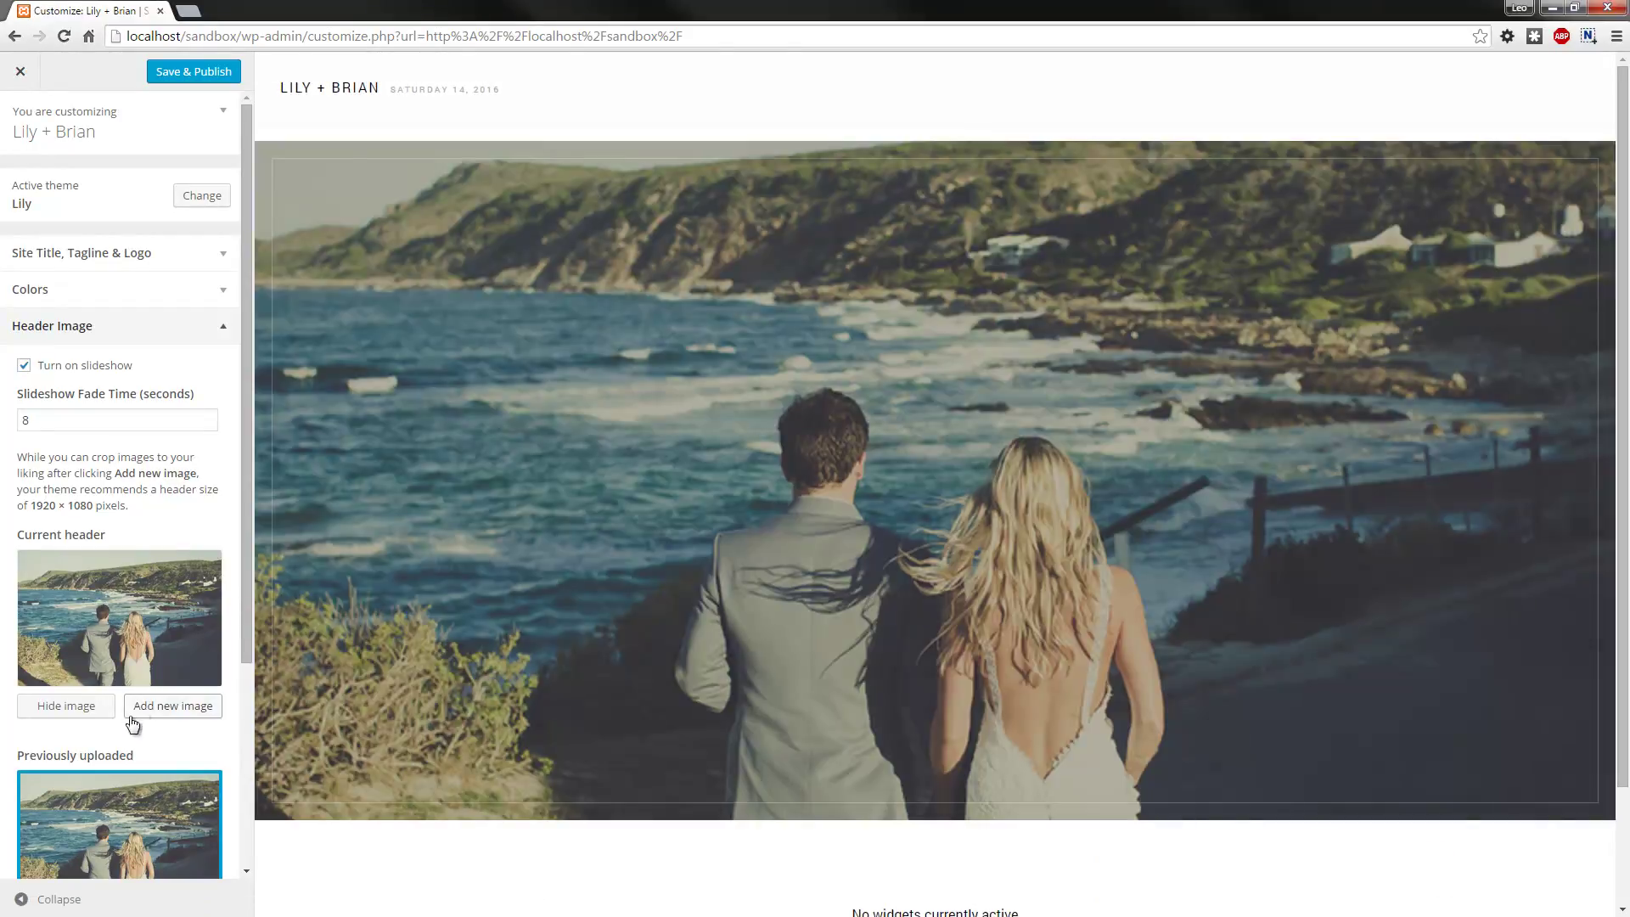
left_click(162, 707)
left_click(230, 240)
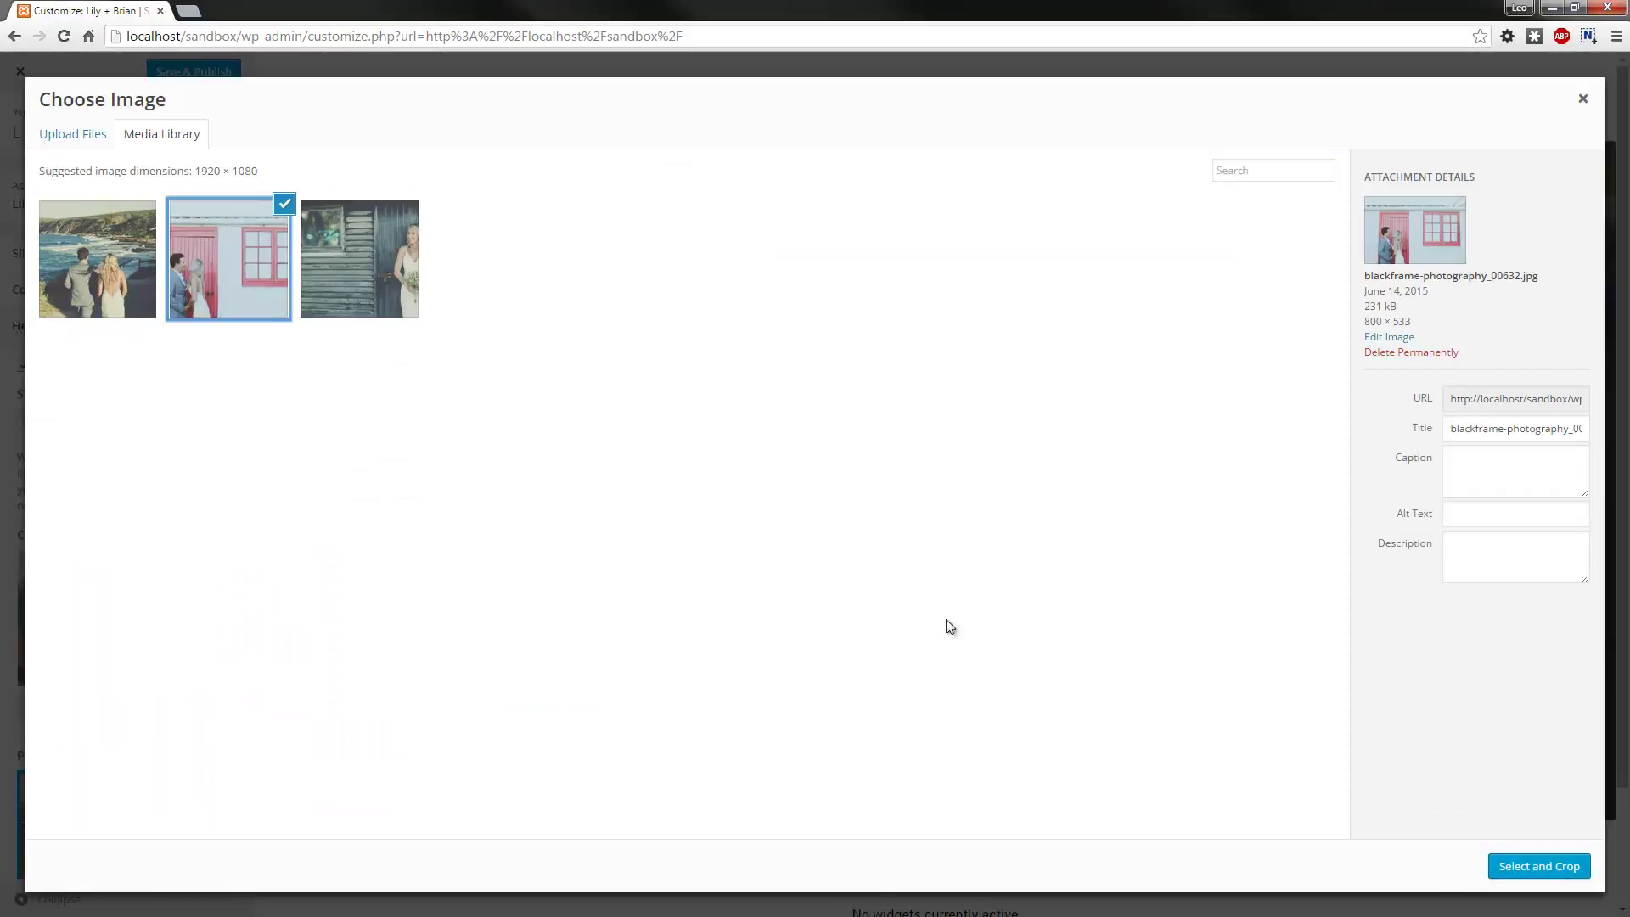
left_click(1547, 868)
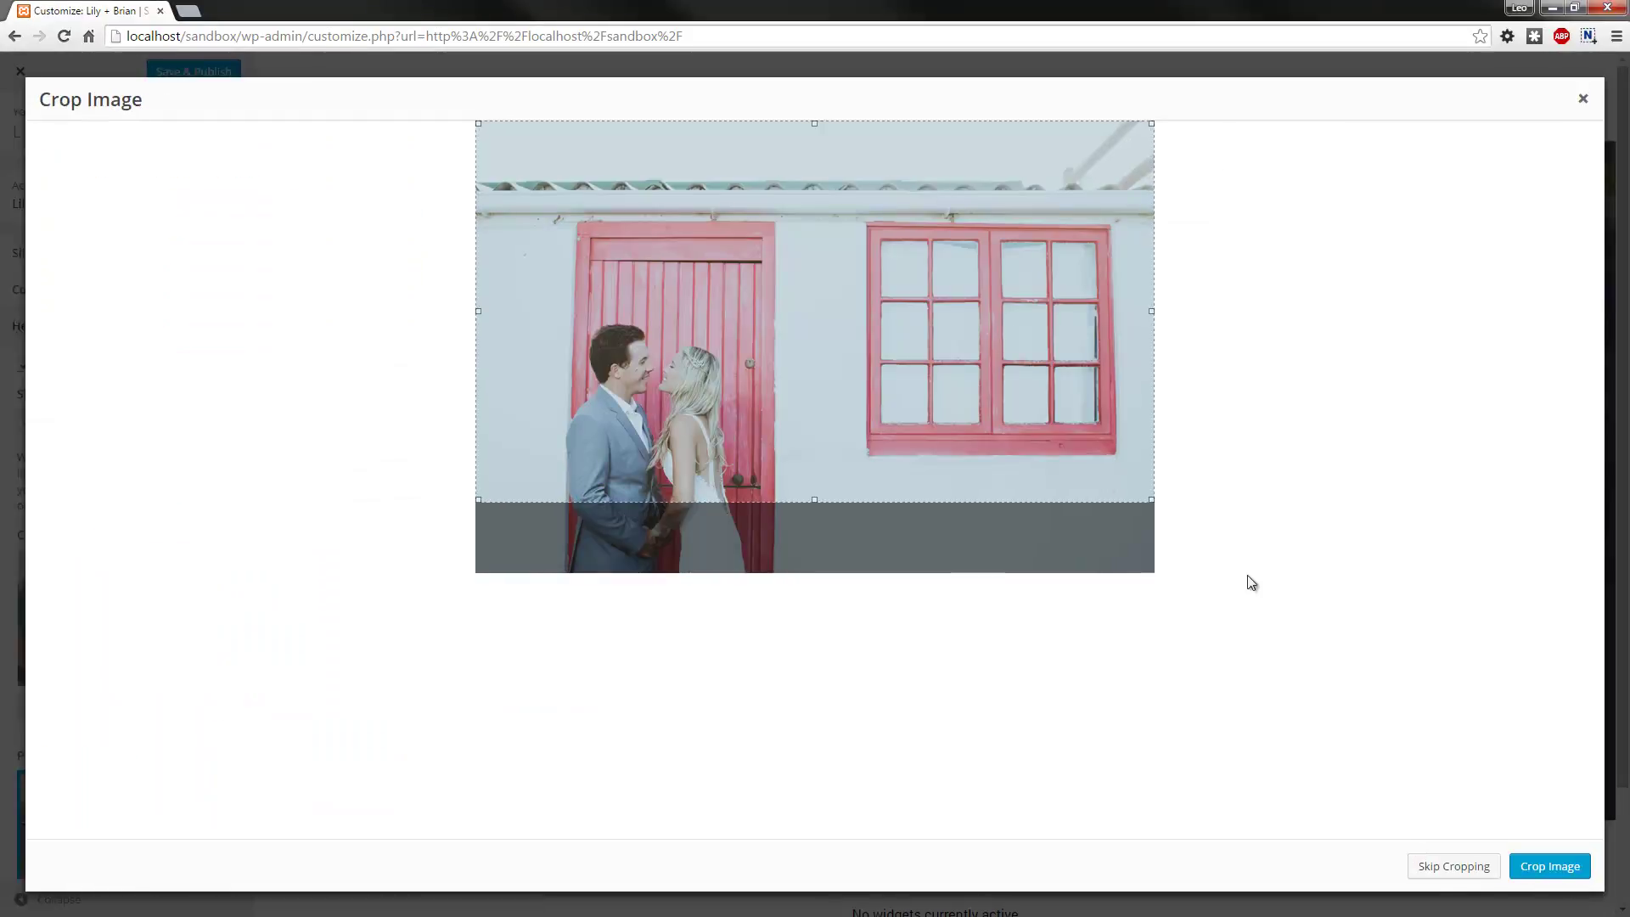
left_click(1433, 863)
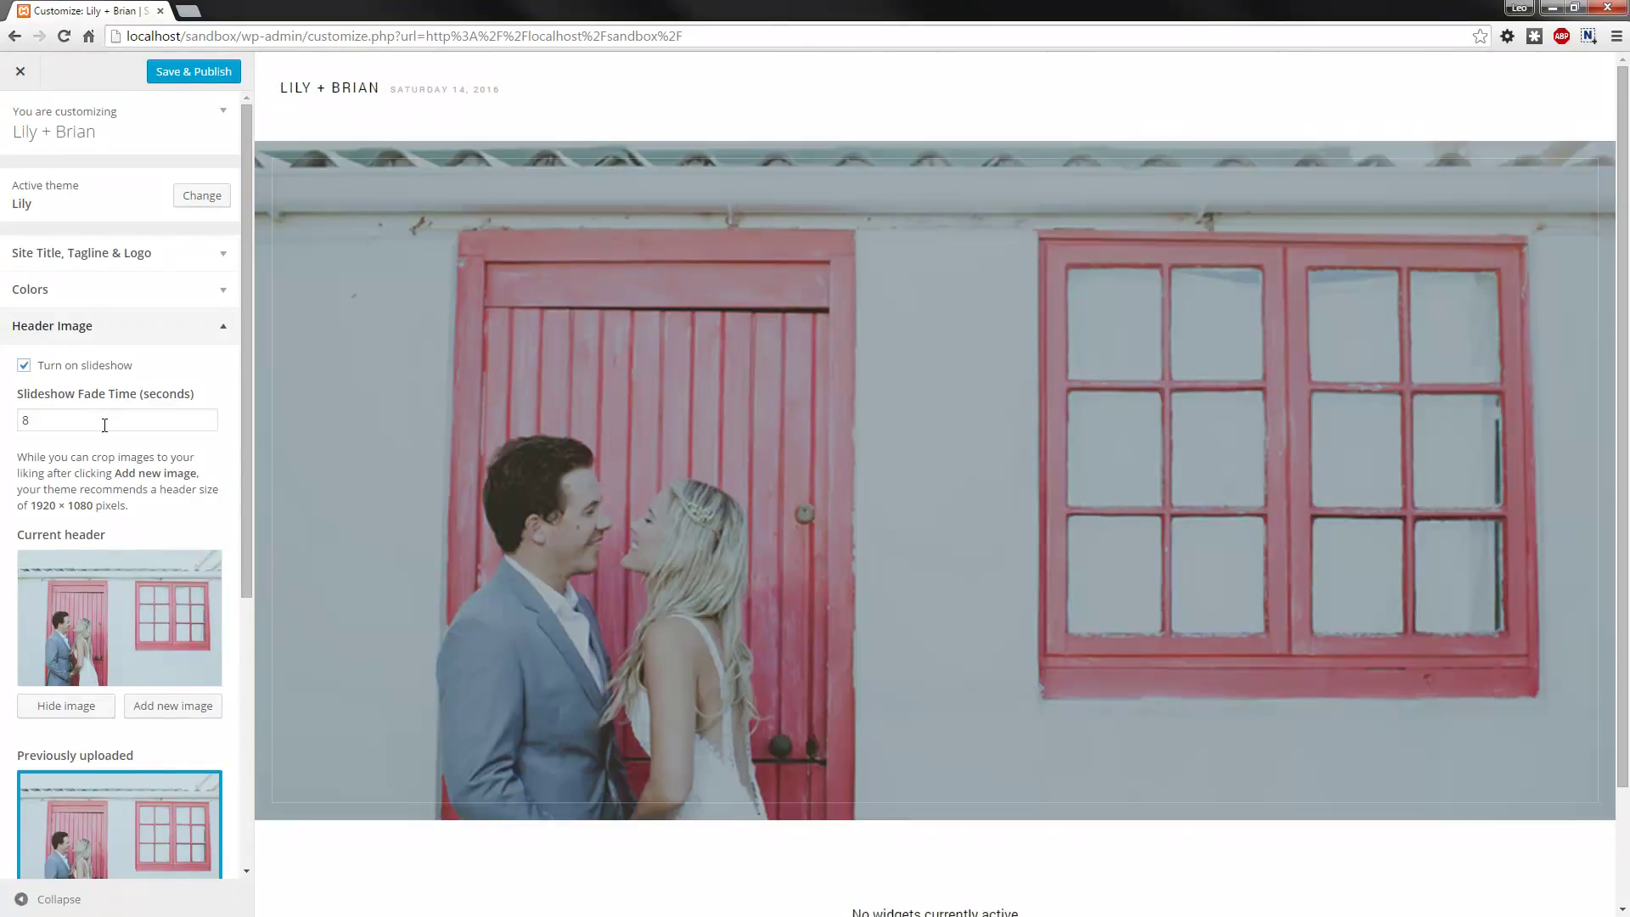
Step: Set the slideshow fade time to 6 seconds and collapse Header Image
left_click(105, 424)
key("BackSpace")
type("6")
left_click(225, 331)
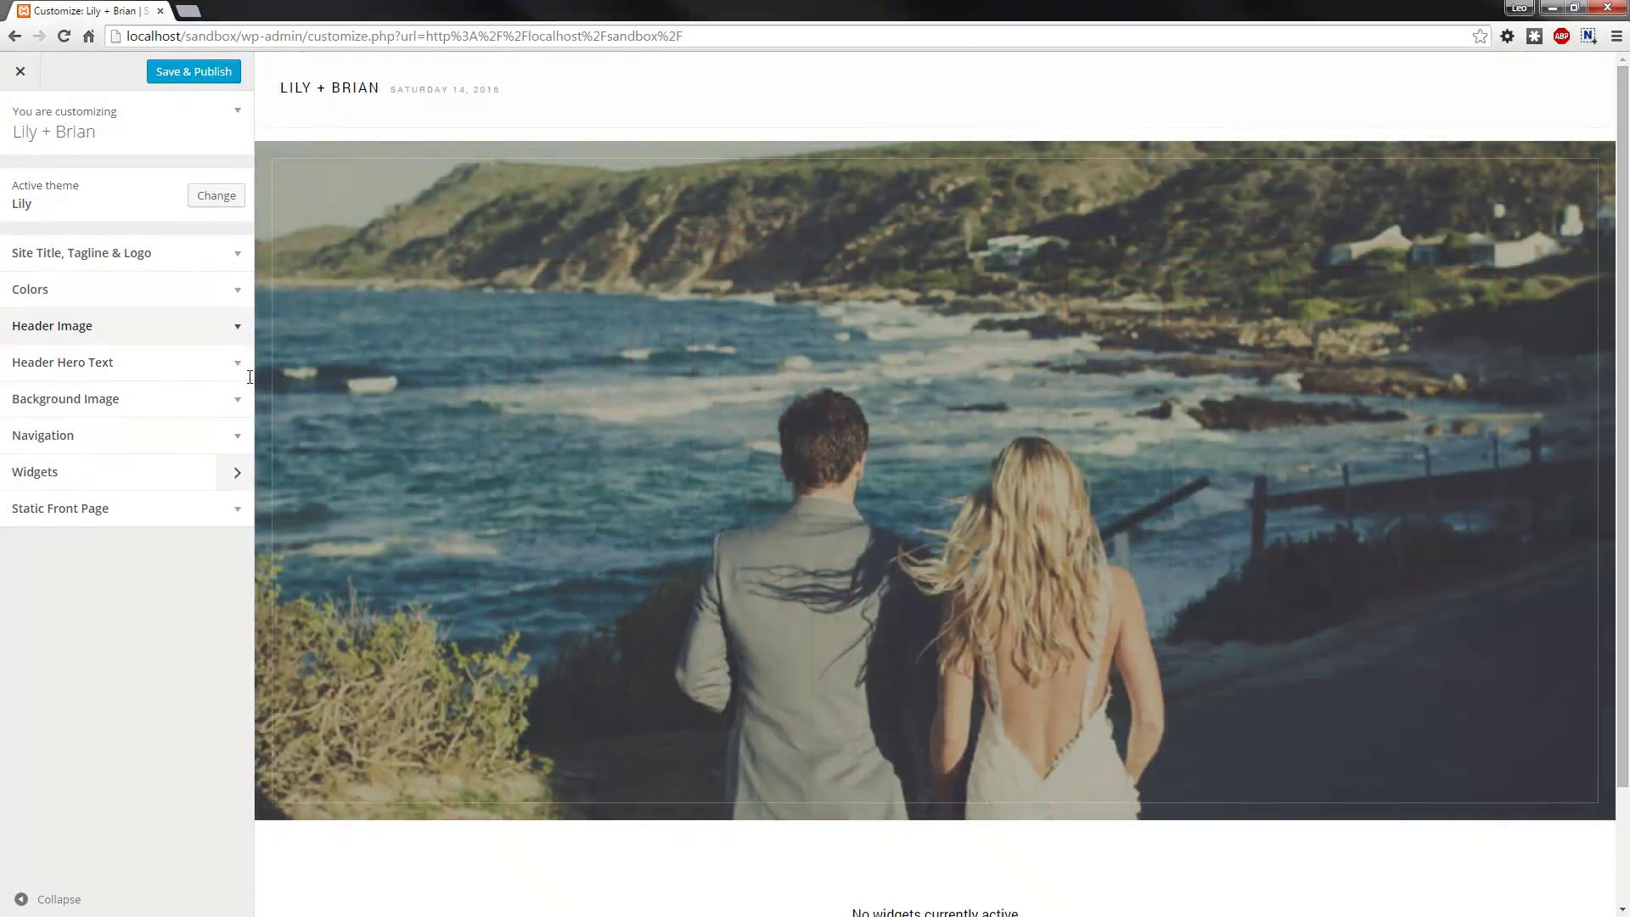
left_click(238, 362)
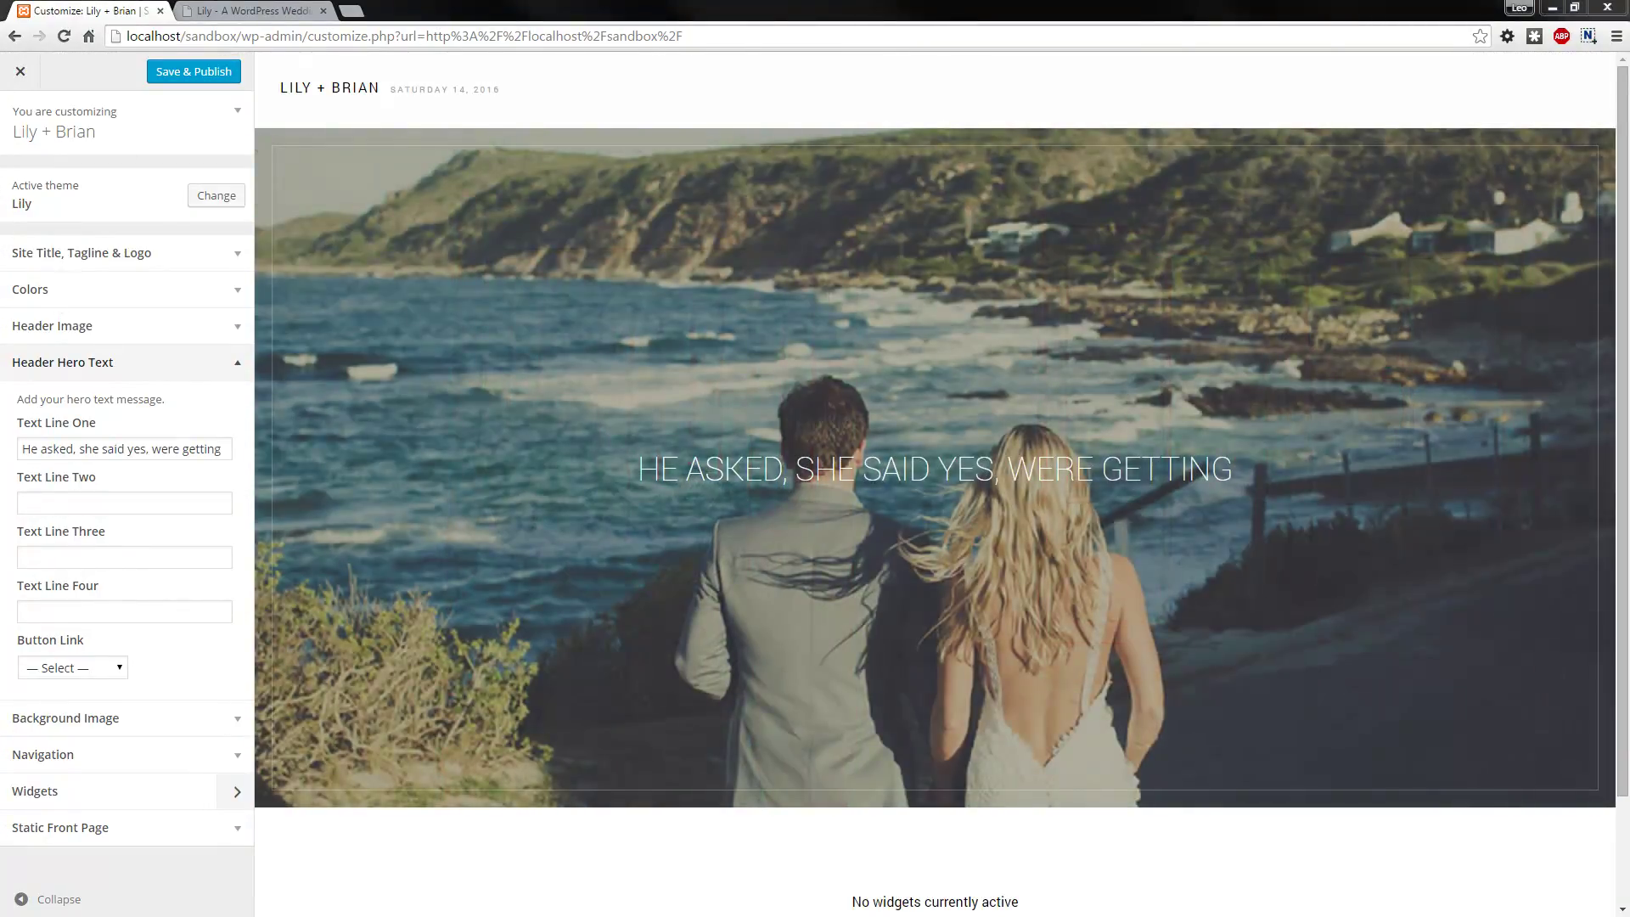
Step: Enter 'Married!' as the hero's second text line
triple_click(56, 449)
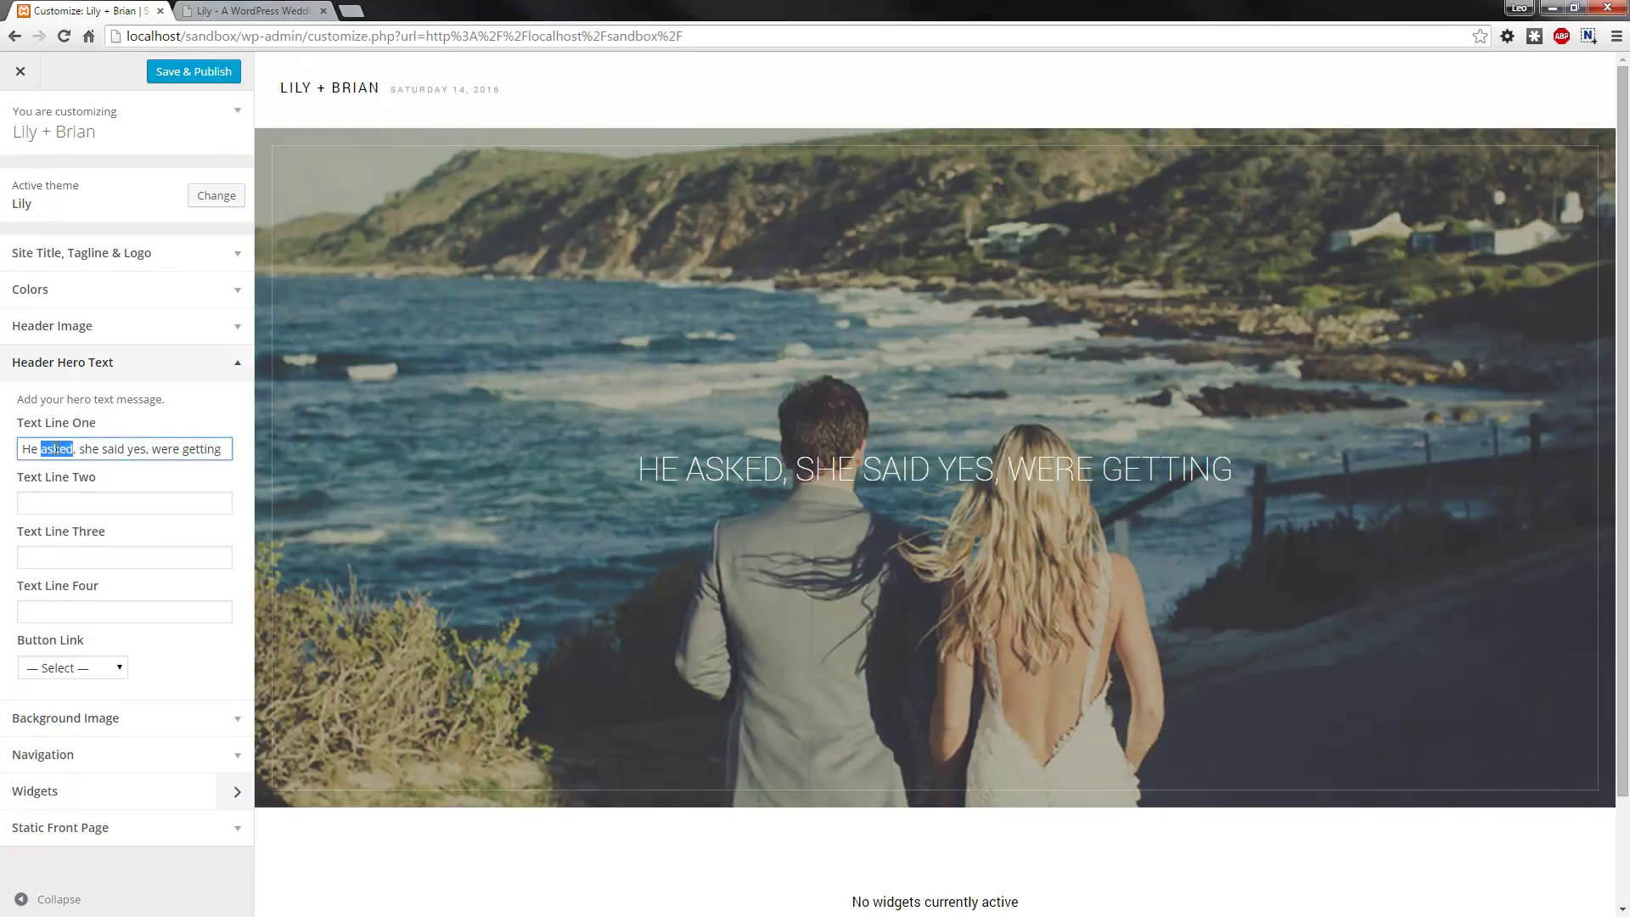
left_click(65, 504)
type("Married!")
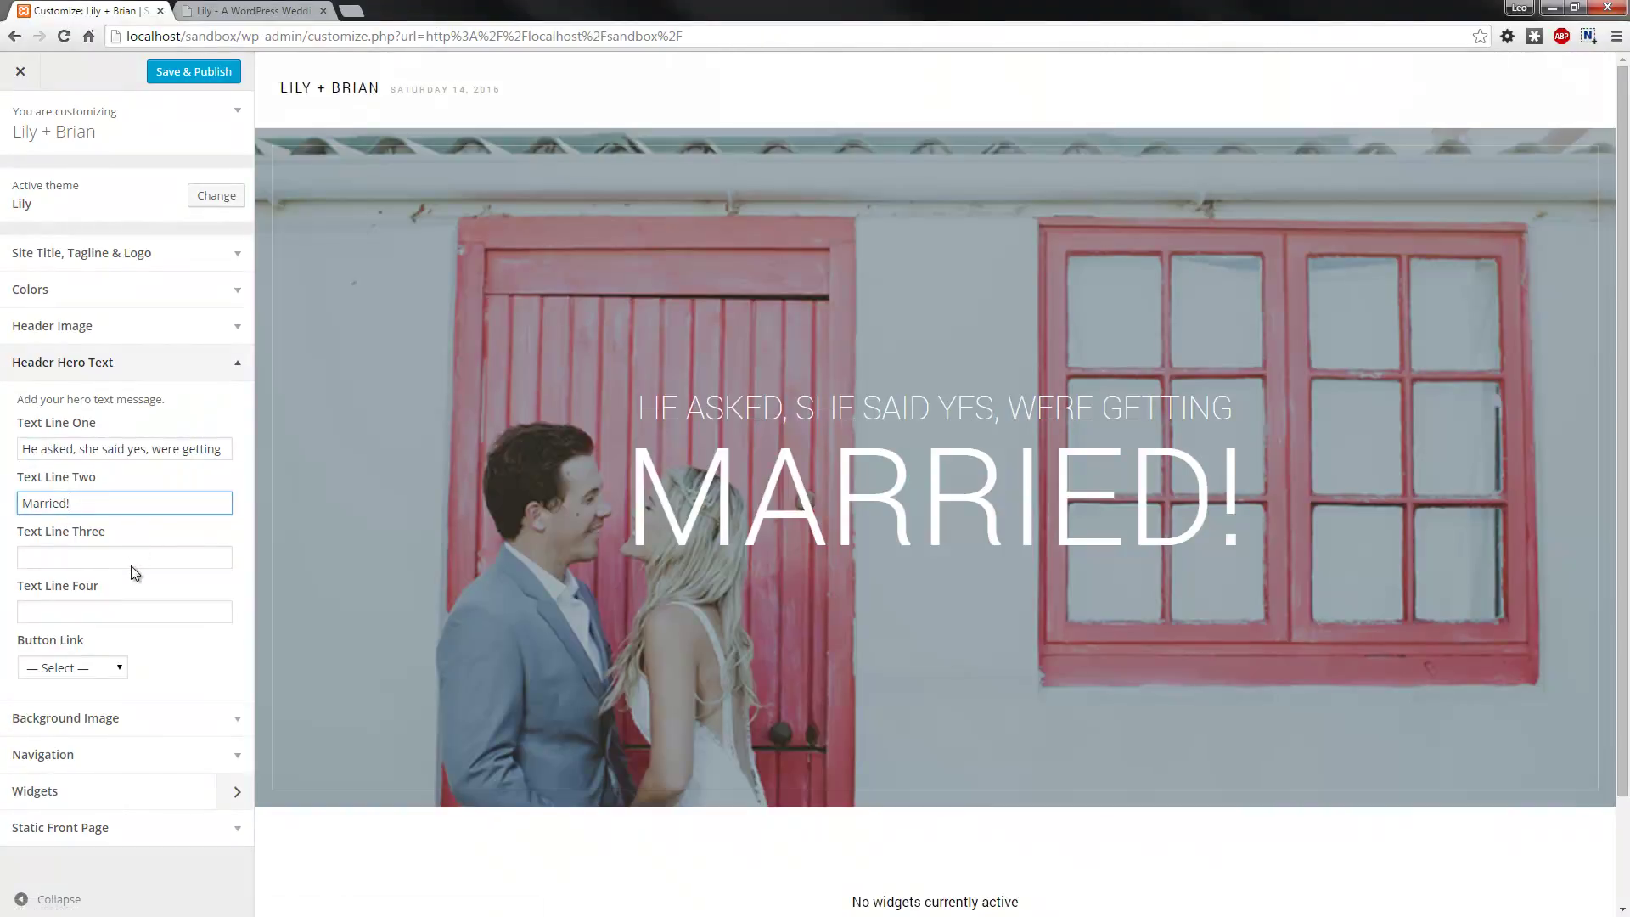
Step: Set the hero's third line to 'Saturday 14, 2016', checking the demo page for reference
left_click(131, 557)
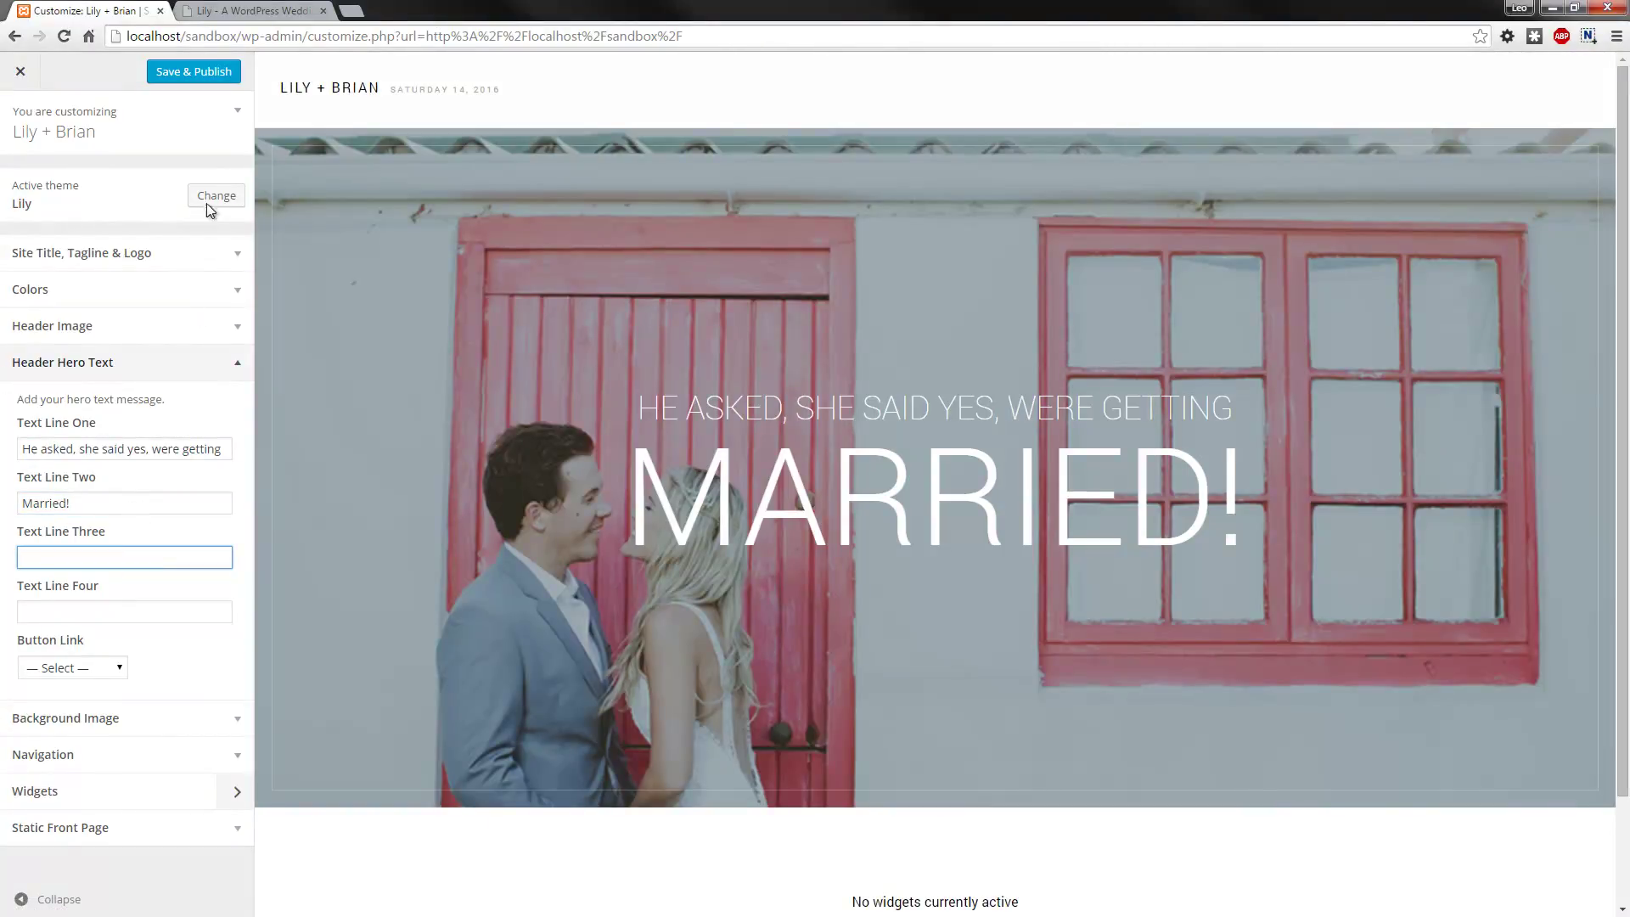
left_click(253, 10)
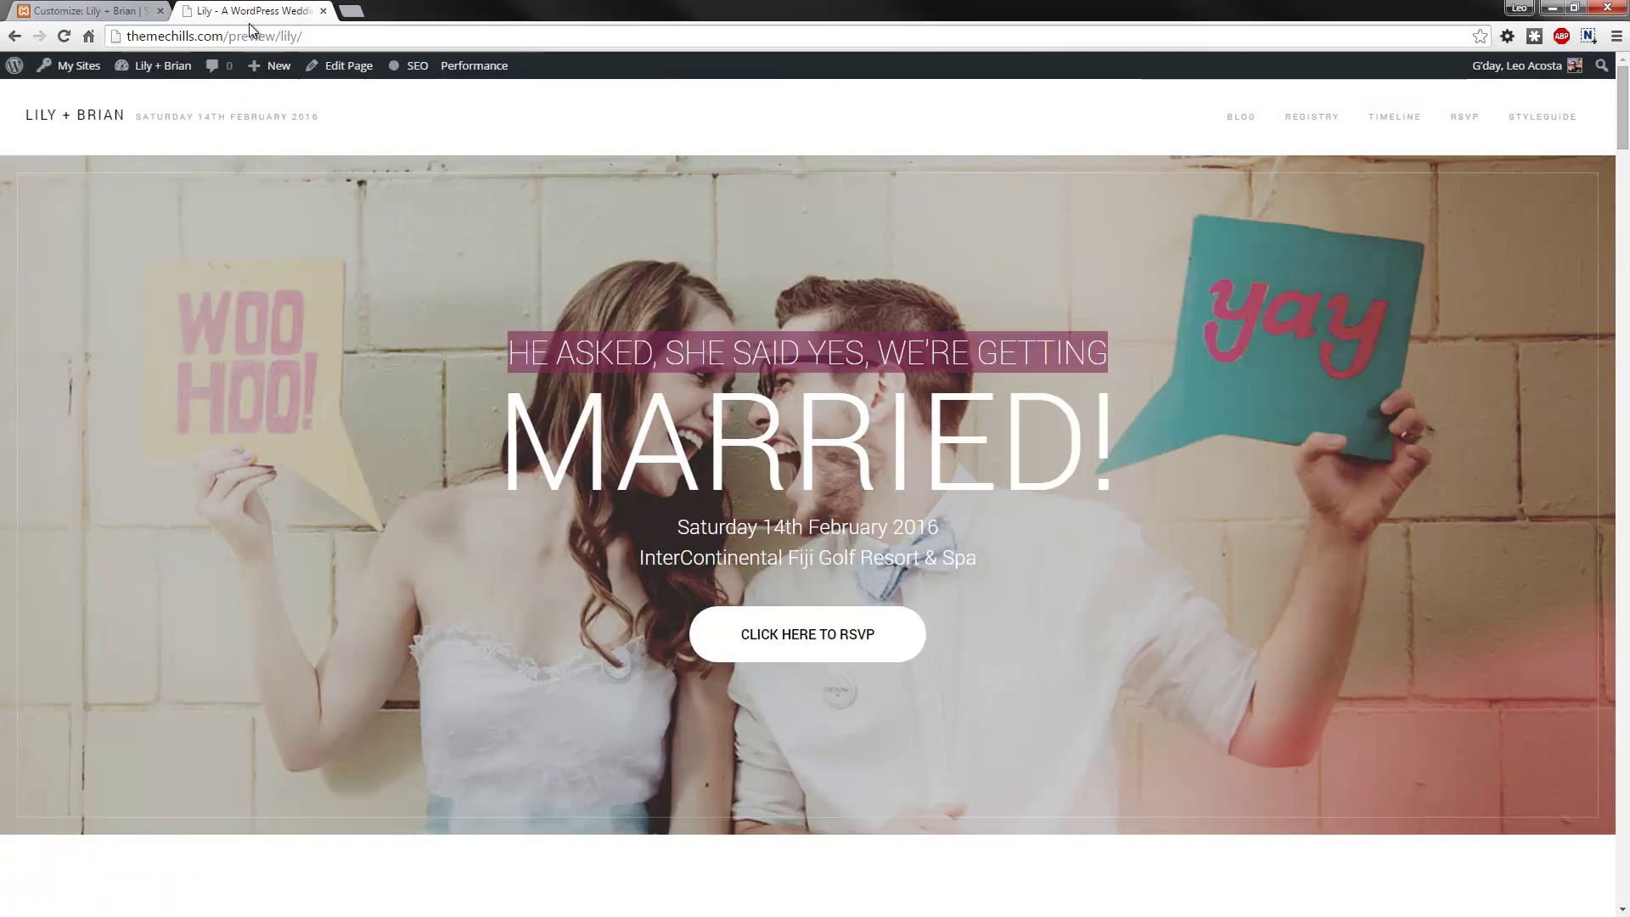
left_click(134, 11)
type("Saturday ")
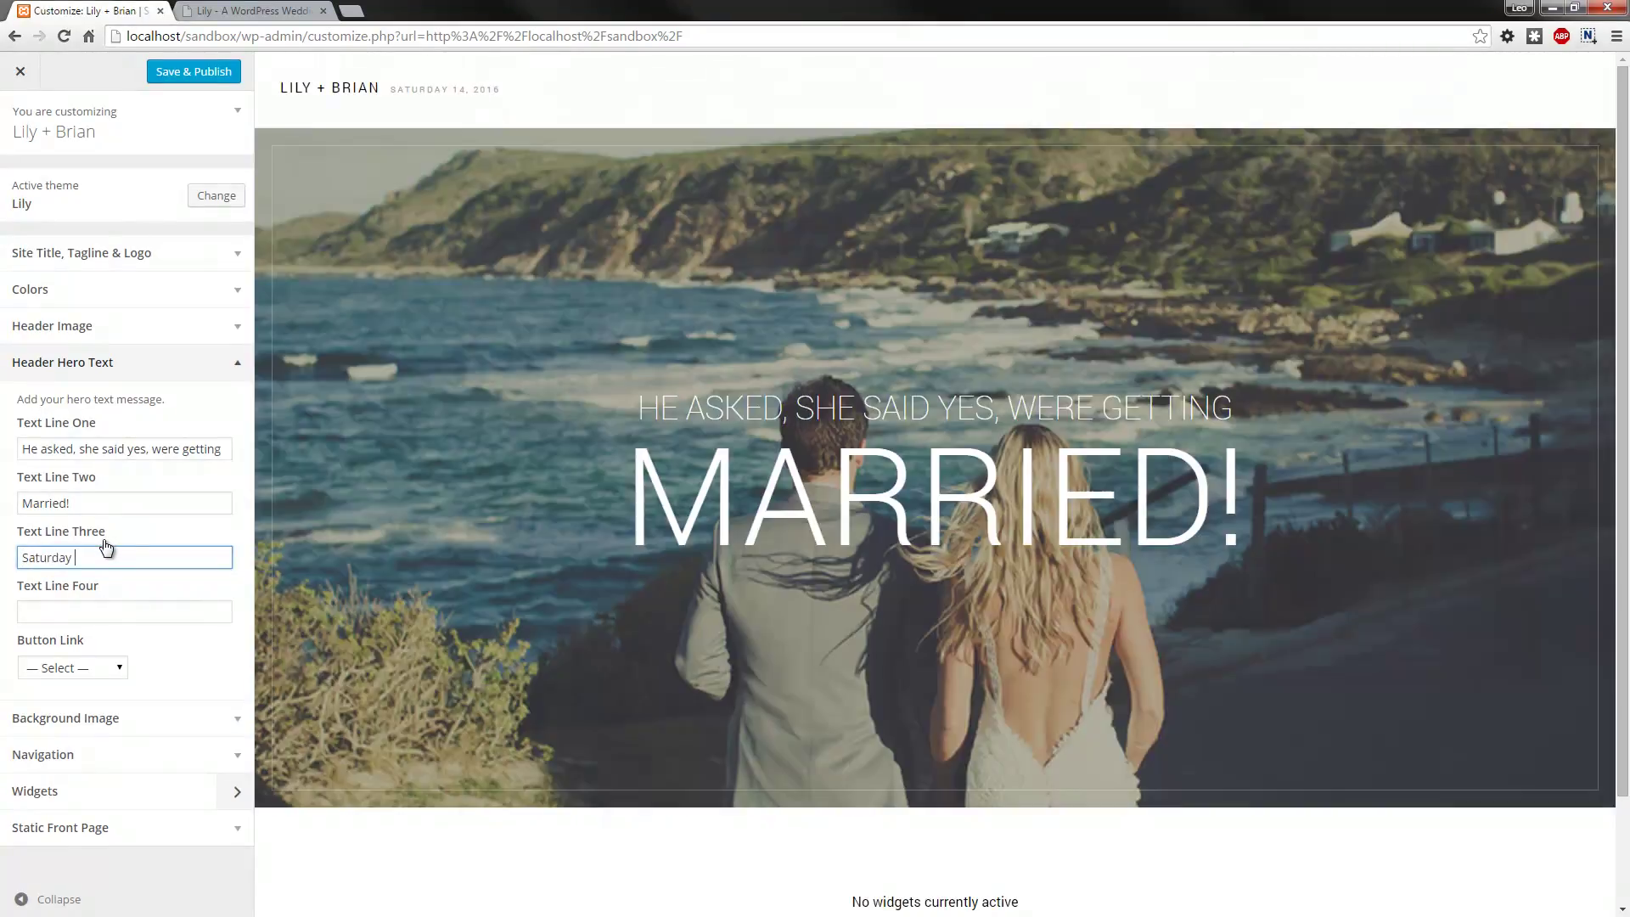
type("14, 2")
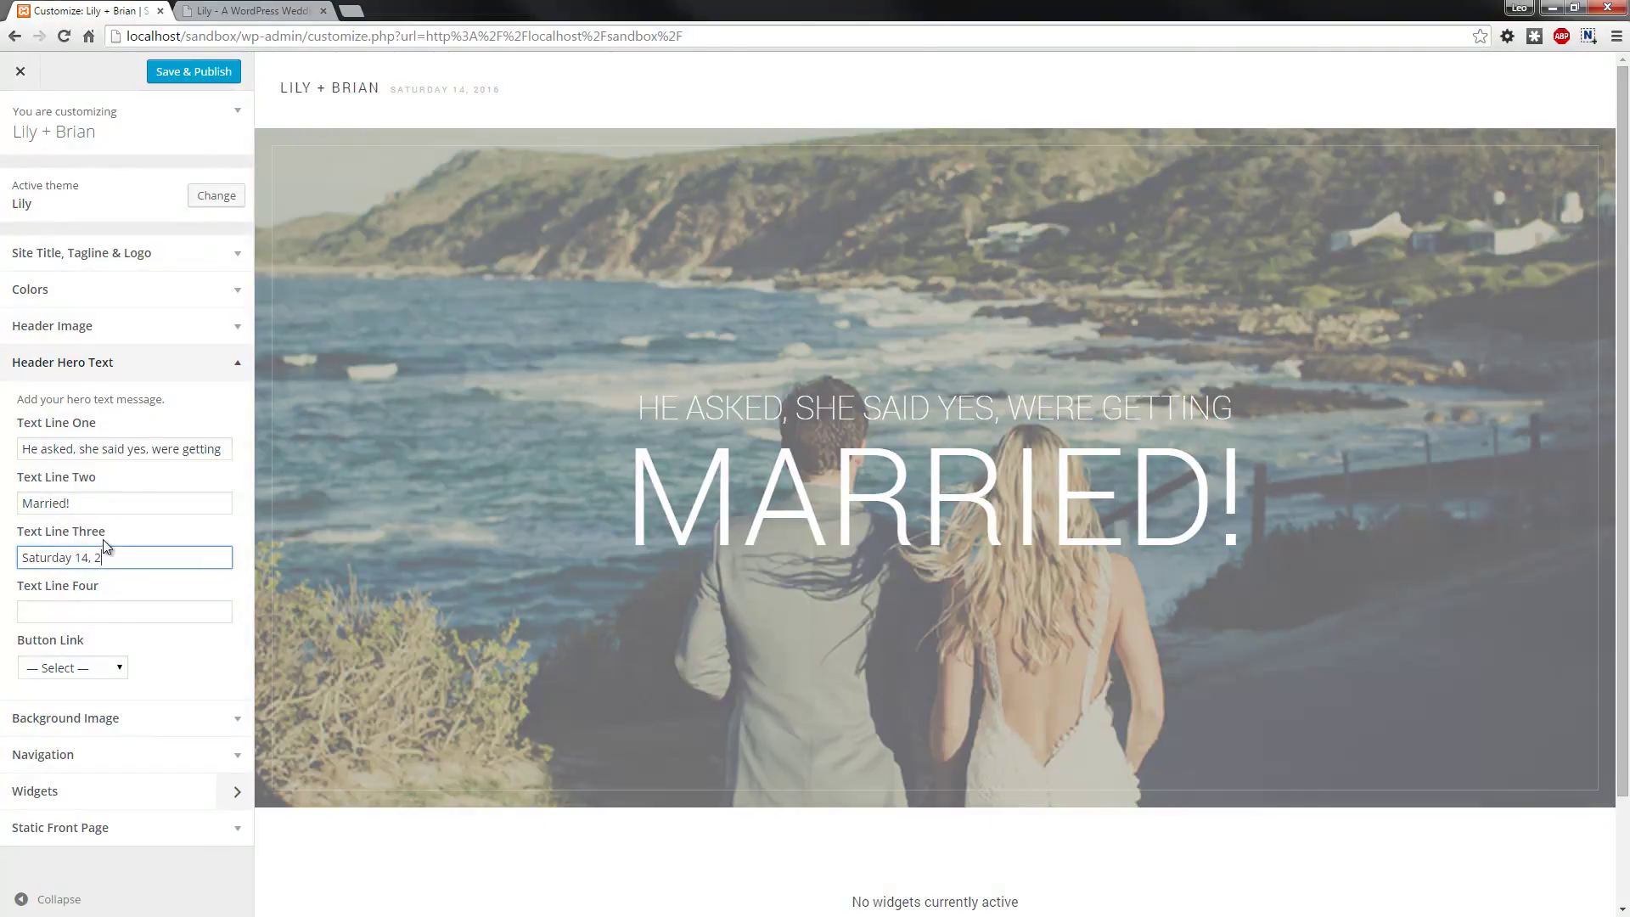
type("015")
key("BackSpace")
type("6")
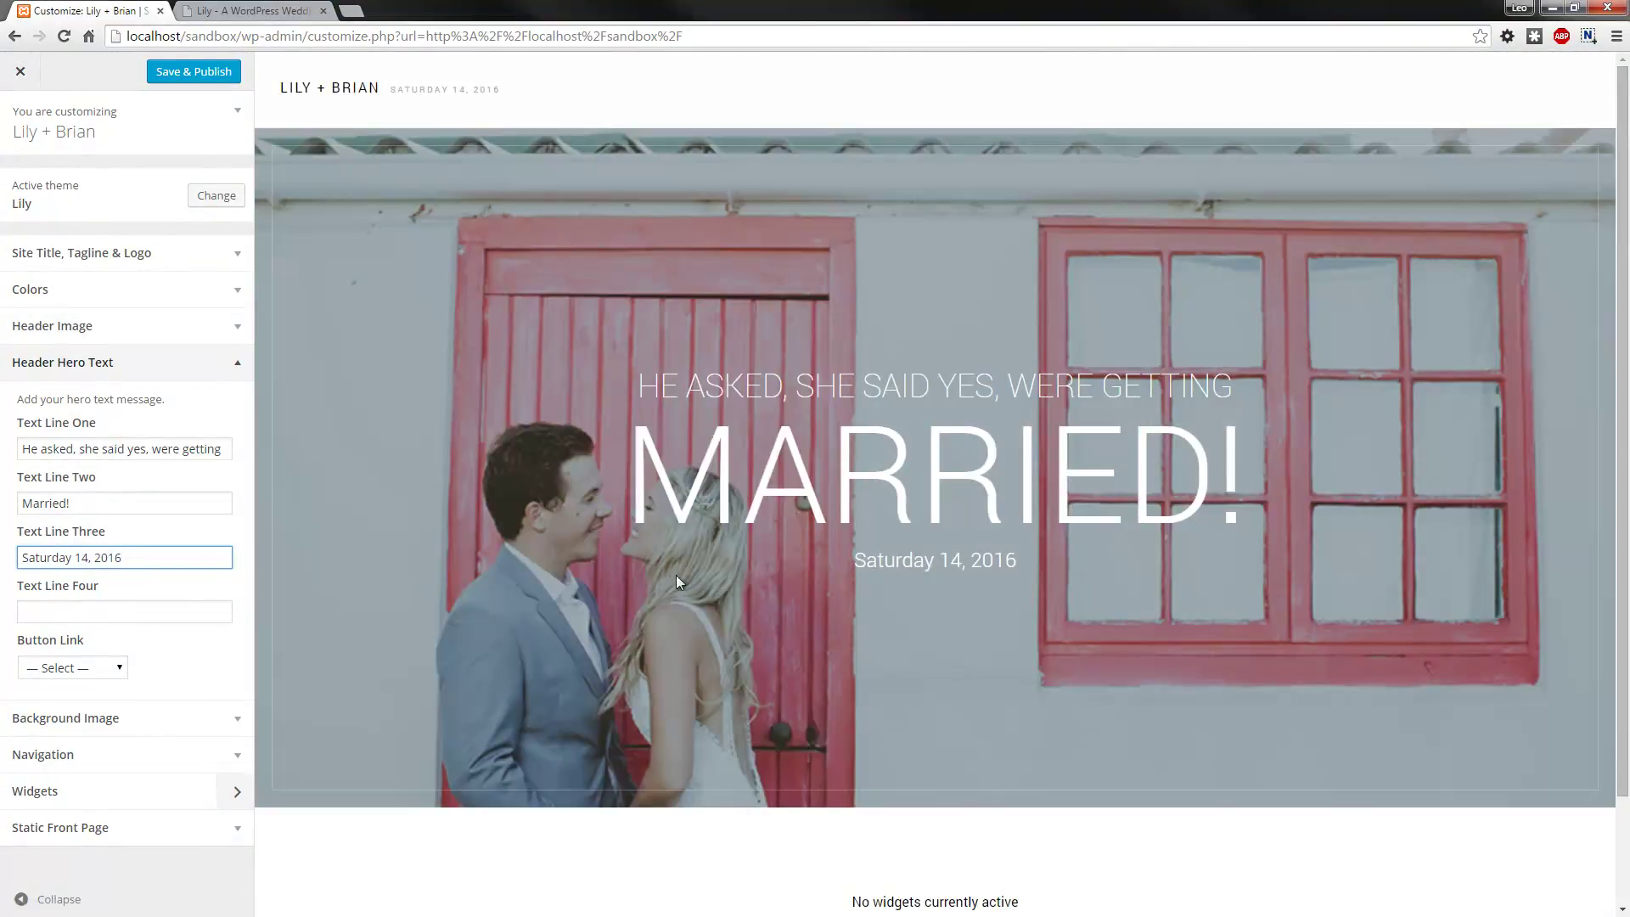
left_click(219, 10)
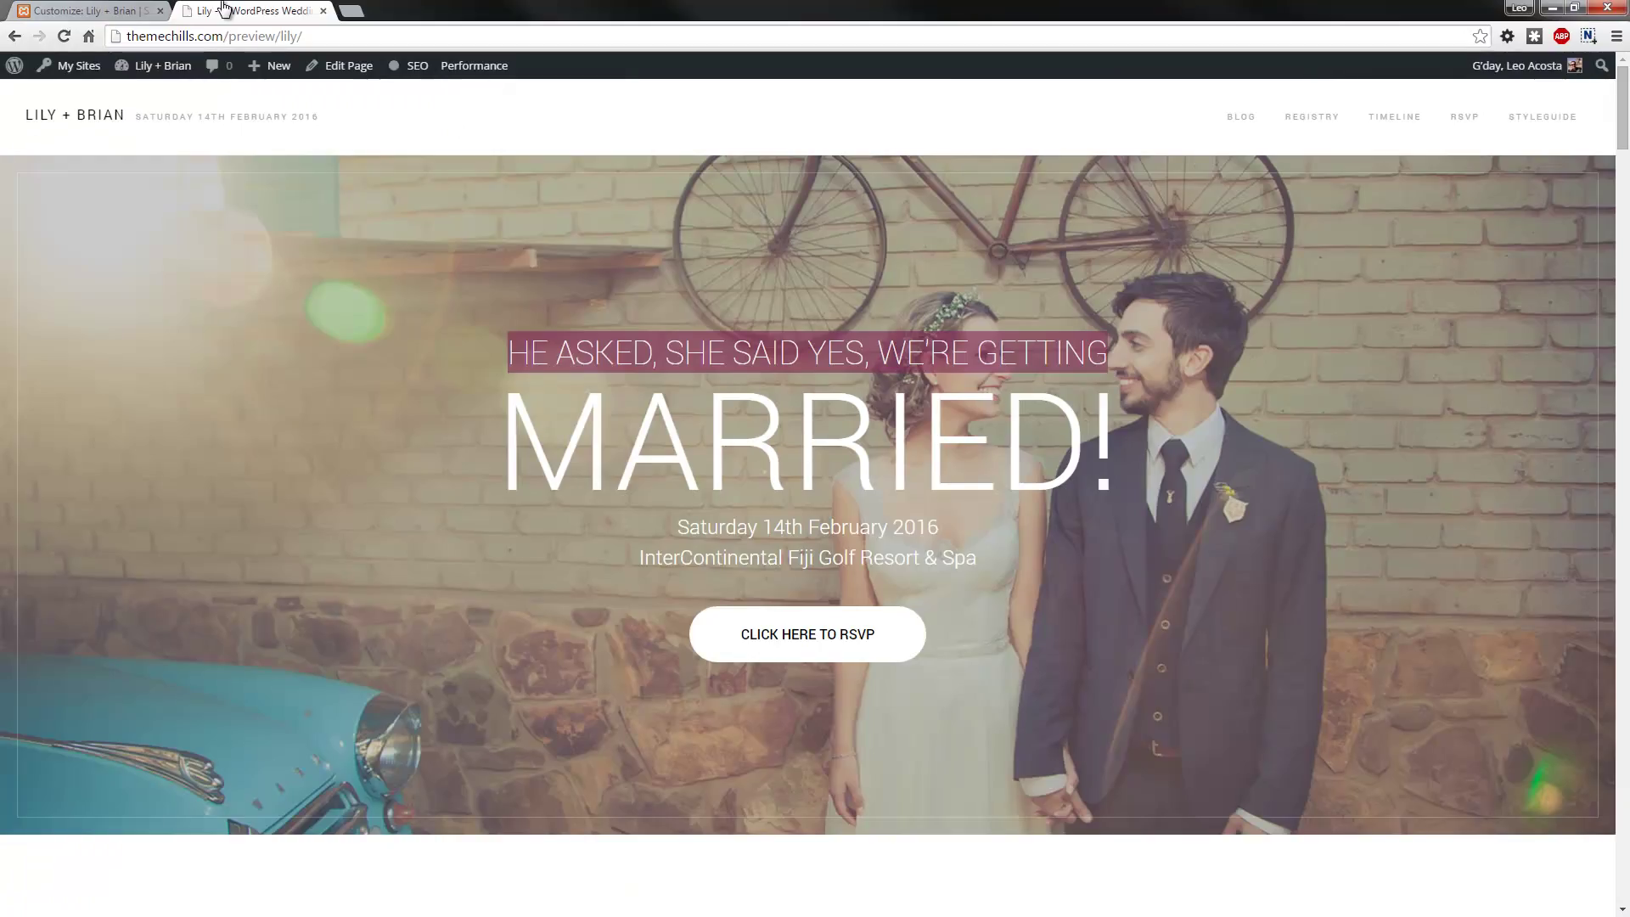
left_click(135, 10)
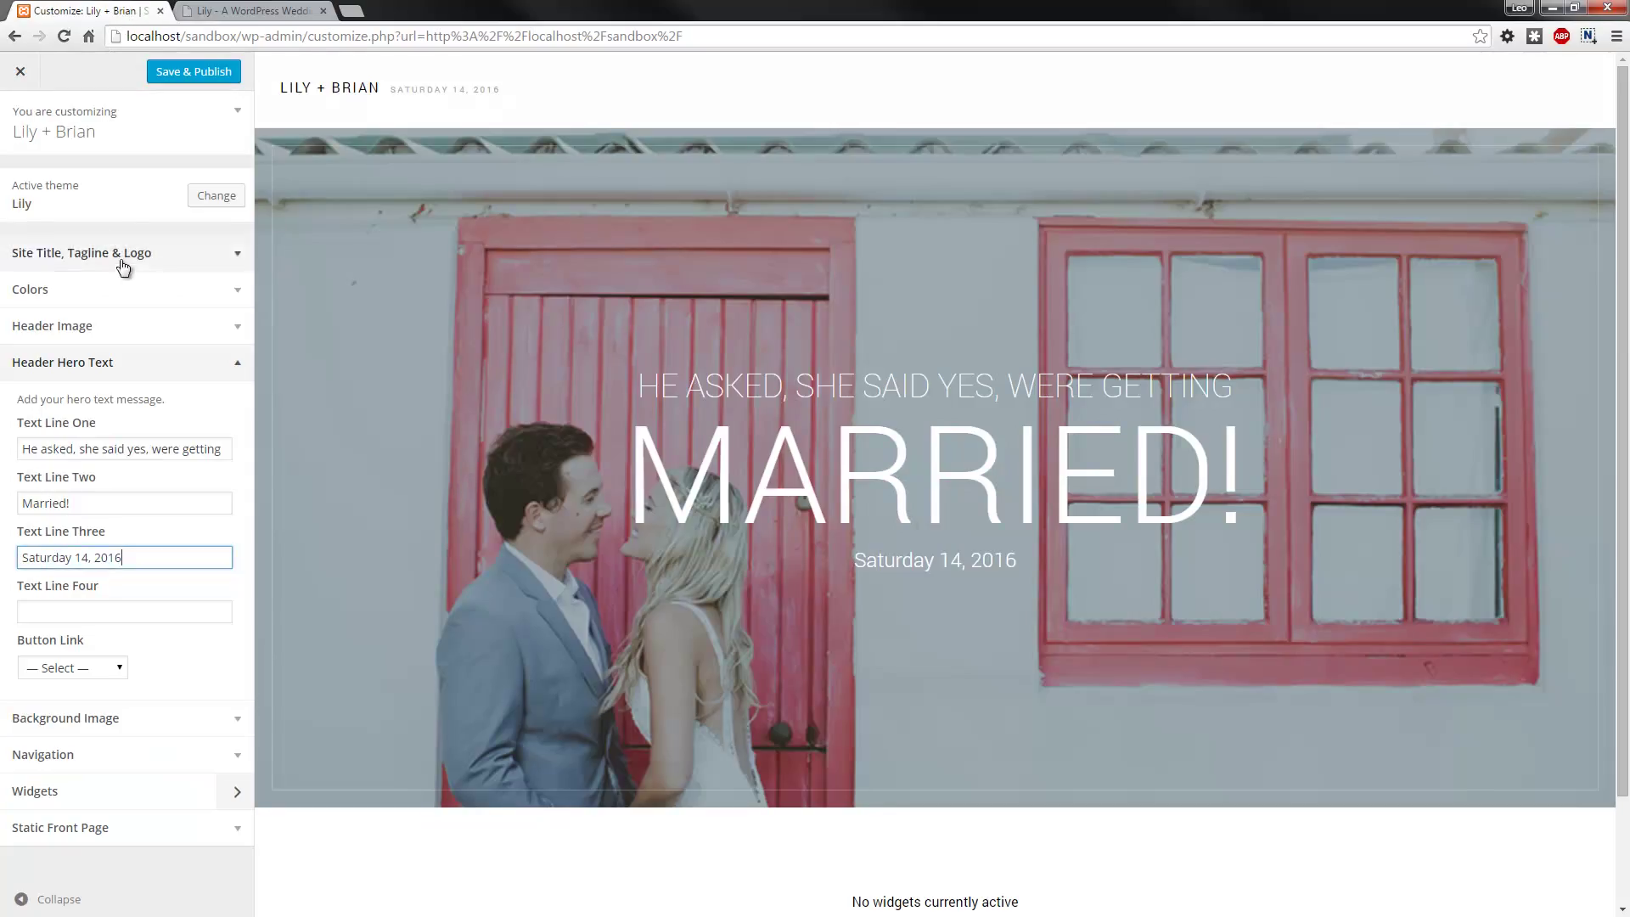
left_click(132, 615)
Step: Enter 'Intercontinental Fiji Resort' as hero line four and link the hero button to Homepage
type("Intercont")
type("i")
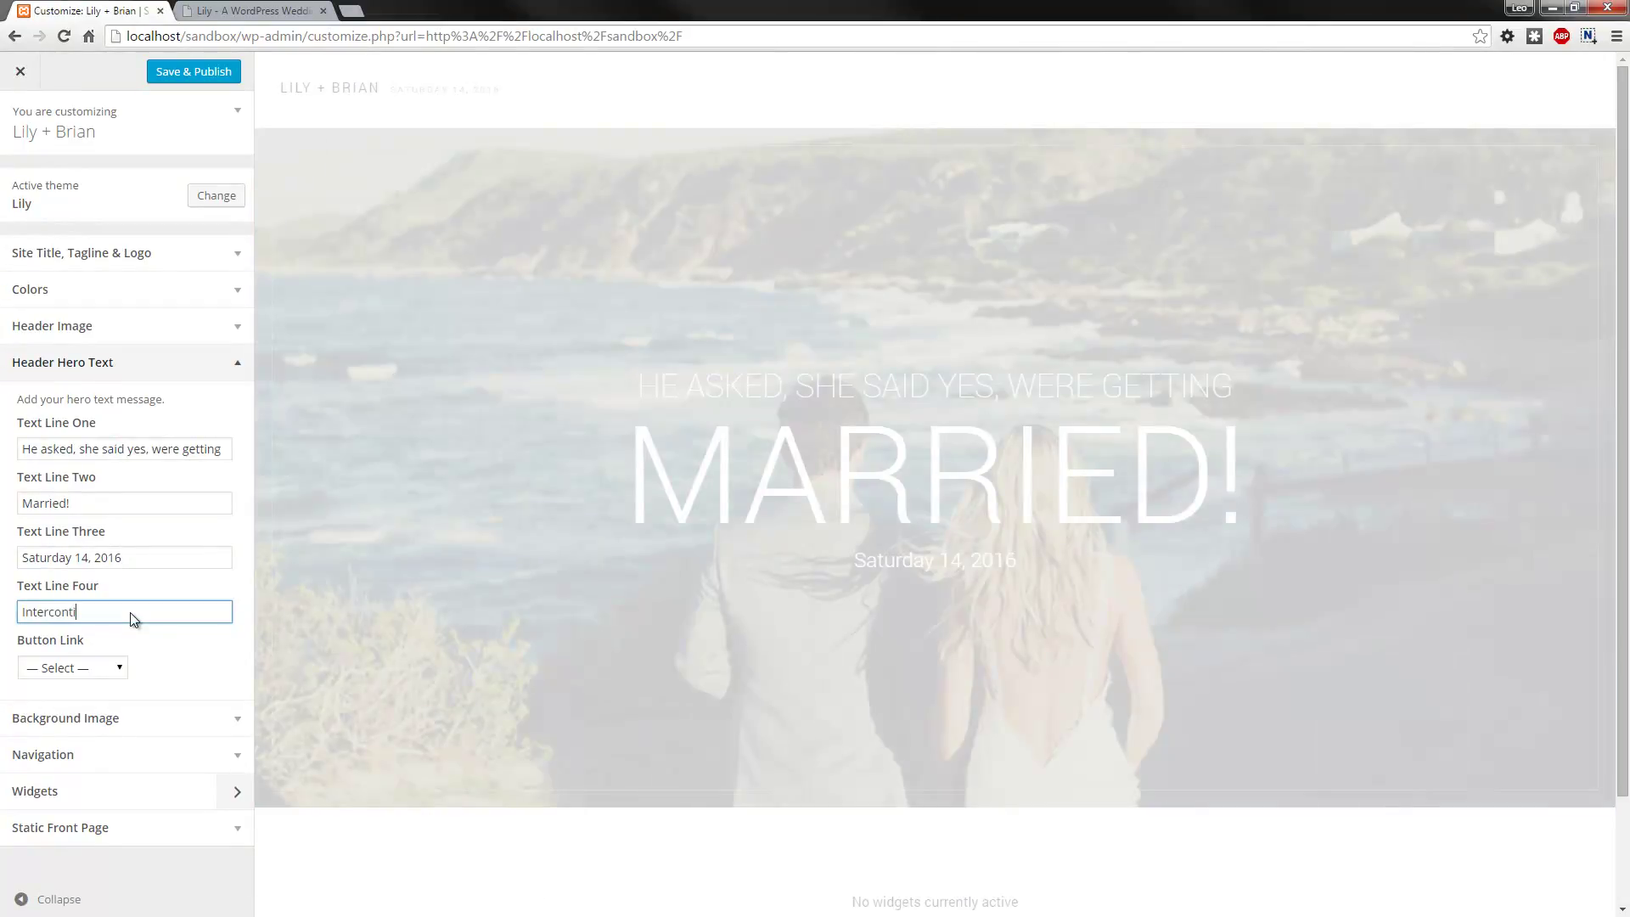
type("nental ")
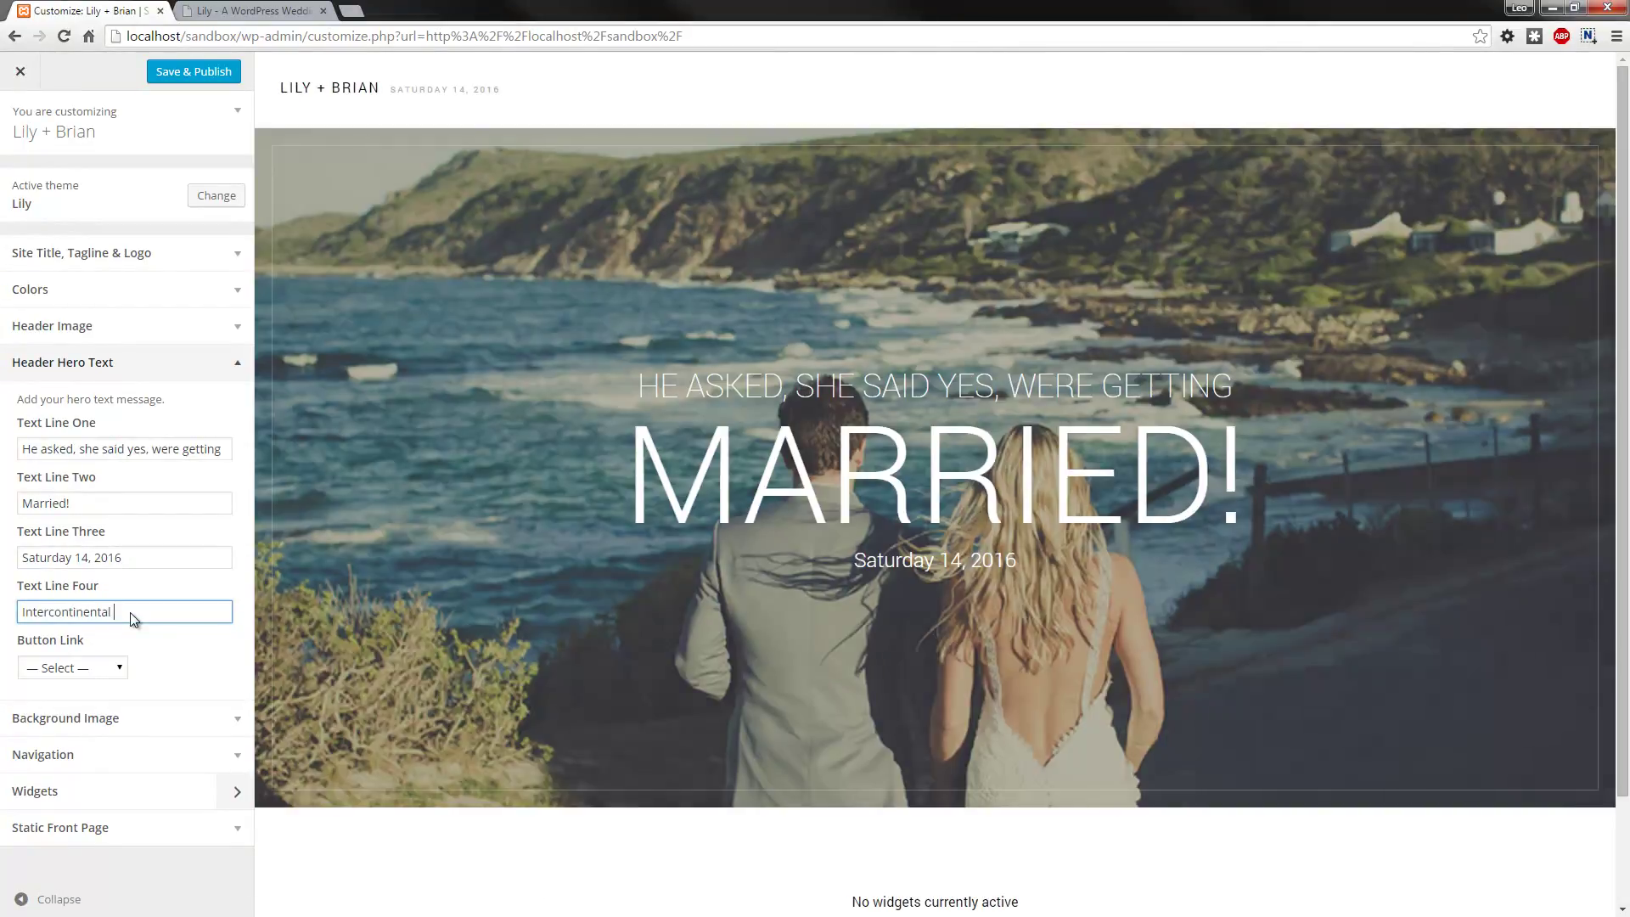
type("Fiji Re")
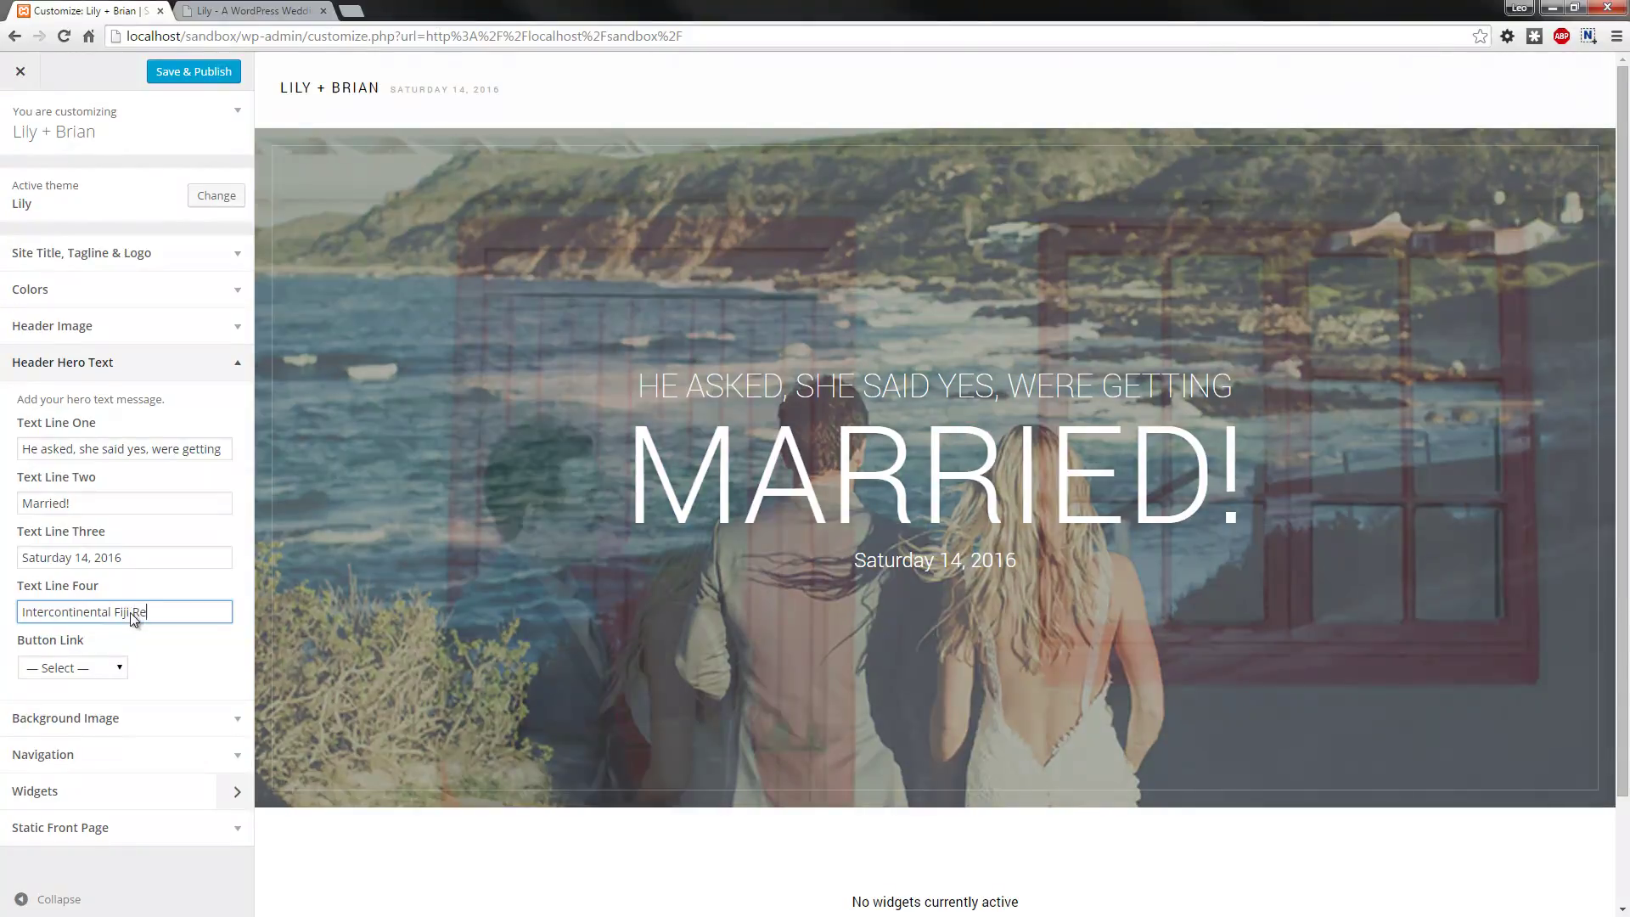
type("sort")
key("Tab")
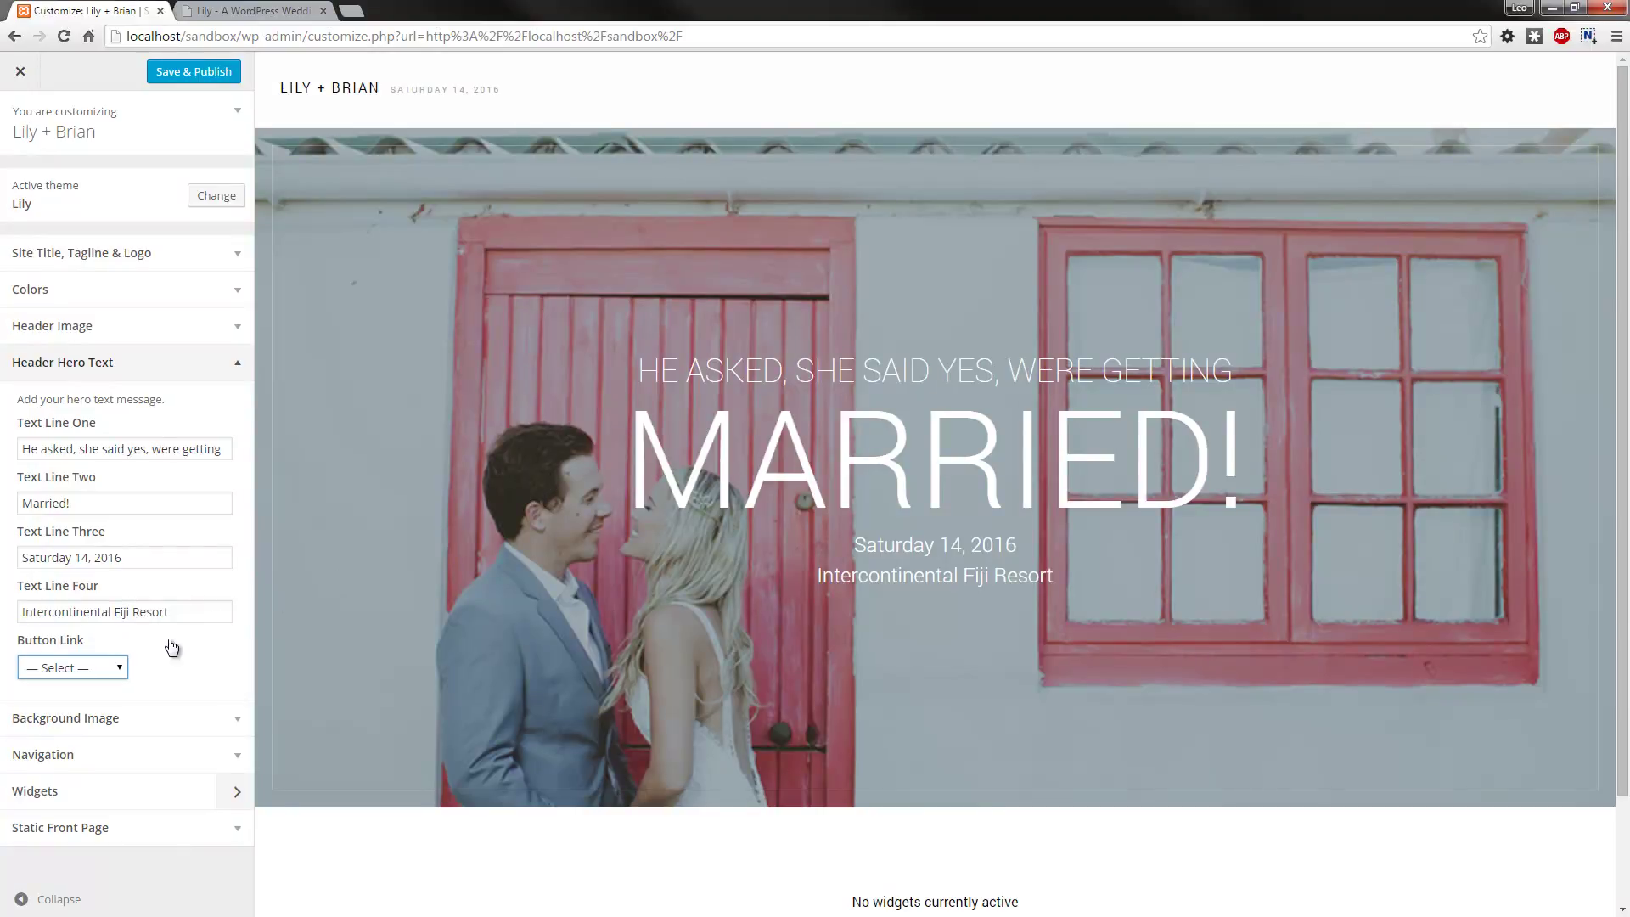
left_click(115, 671)
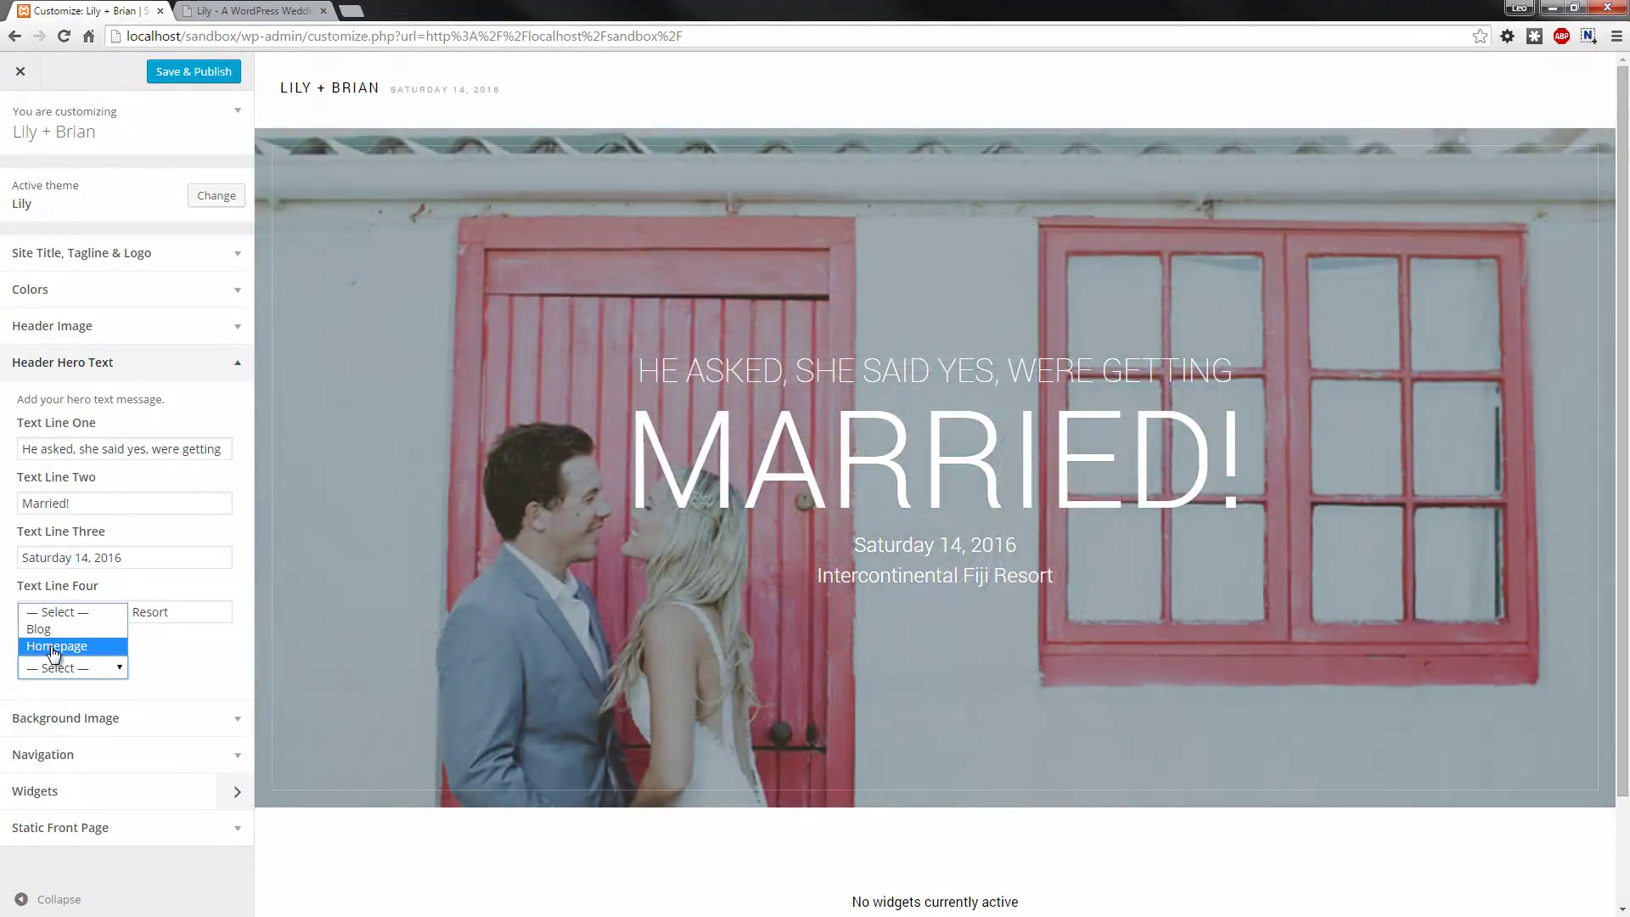
left_click(54, 647)
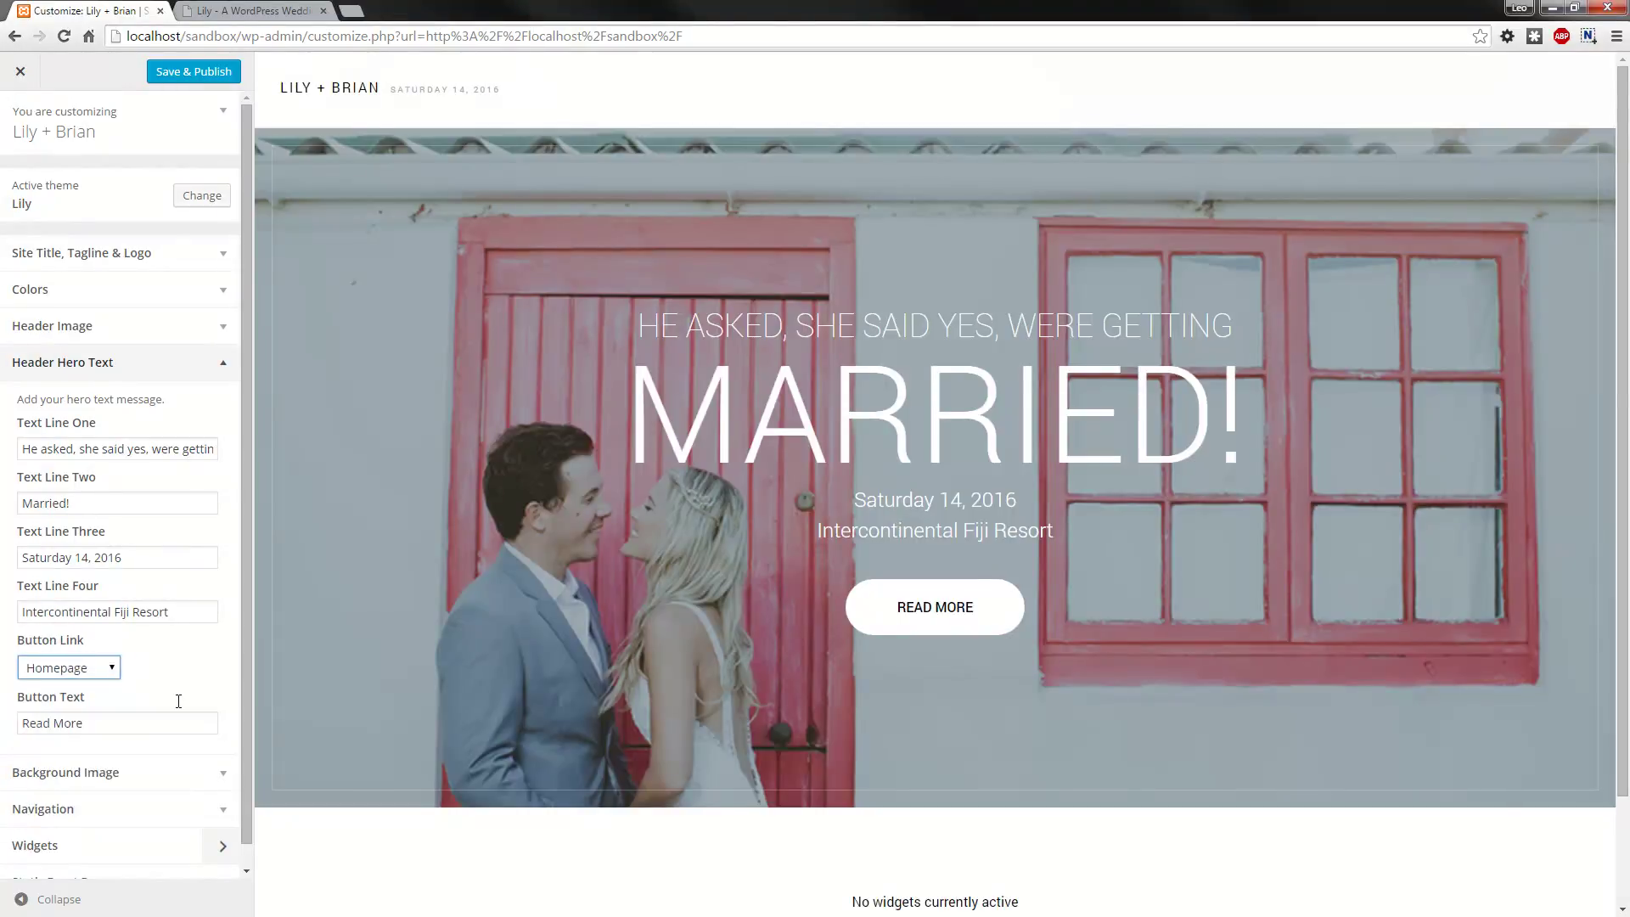
left_click_drag(166, 717, 26, 713)
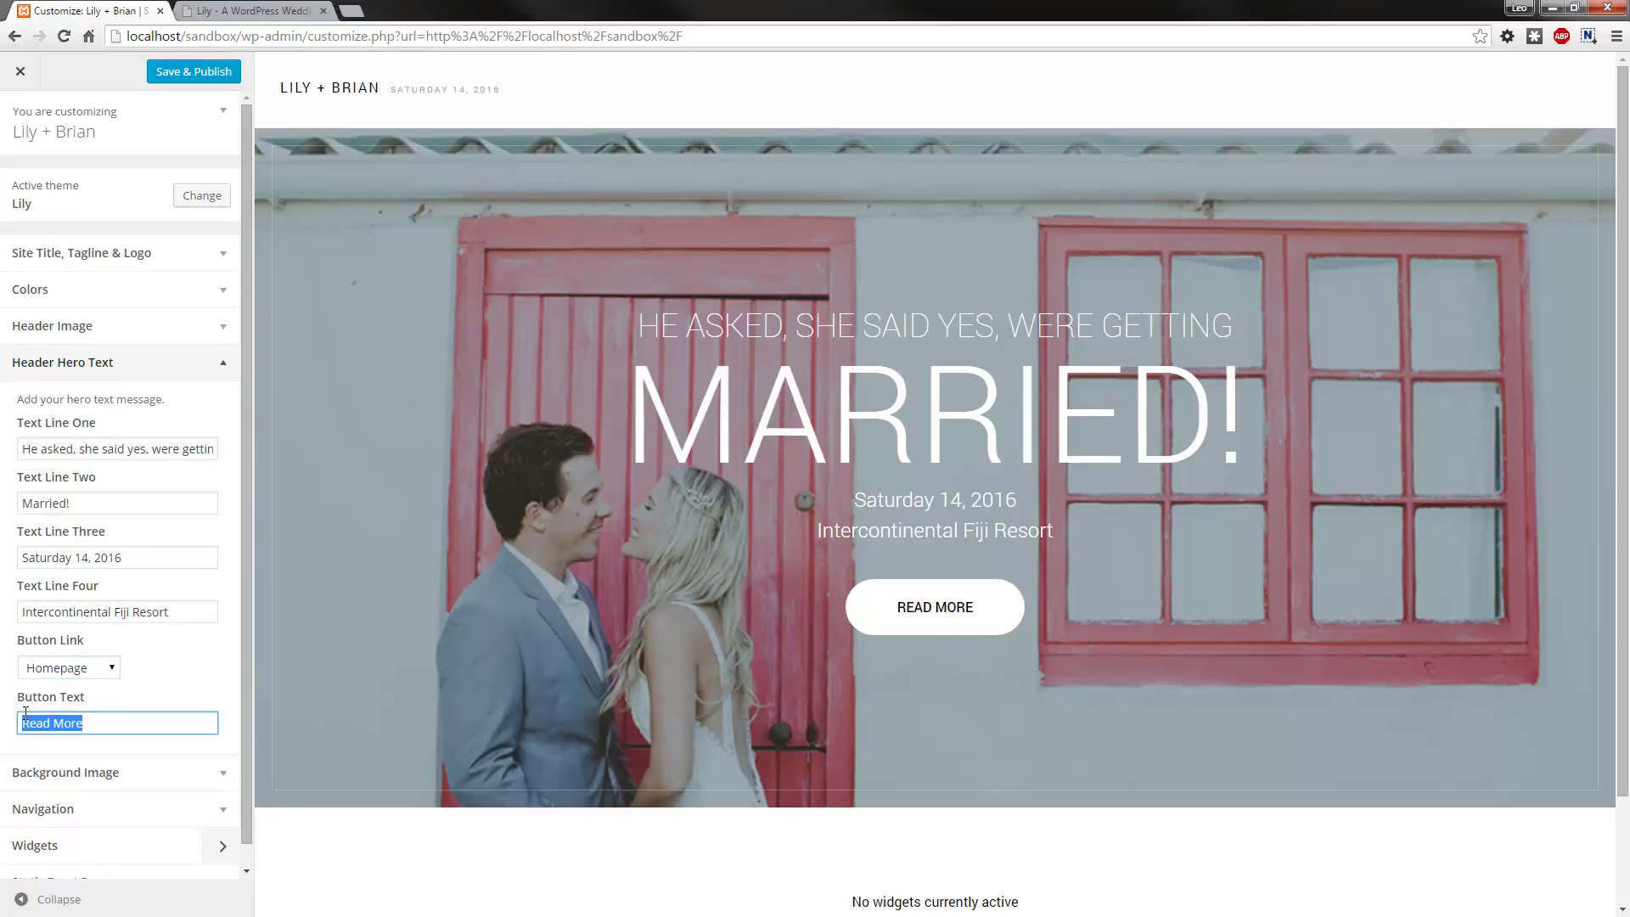
Step: Replace the 'Read More' button text with 'RSVP Today' and collapse Header Hero Text
key("End")
key("BackSpace")
key("BackSpace")
key("BackSpace")
key("BackSpace")
key("BackSpace")
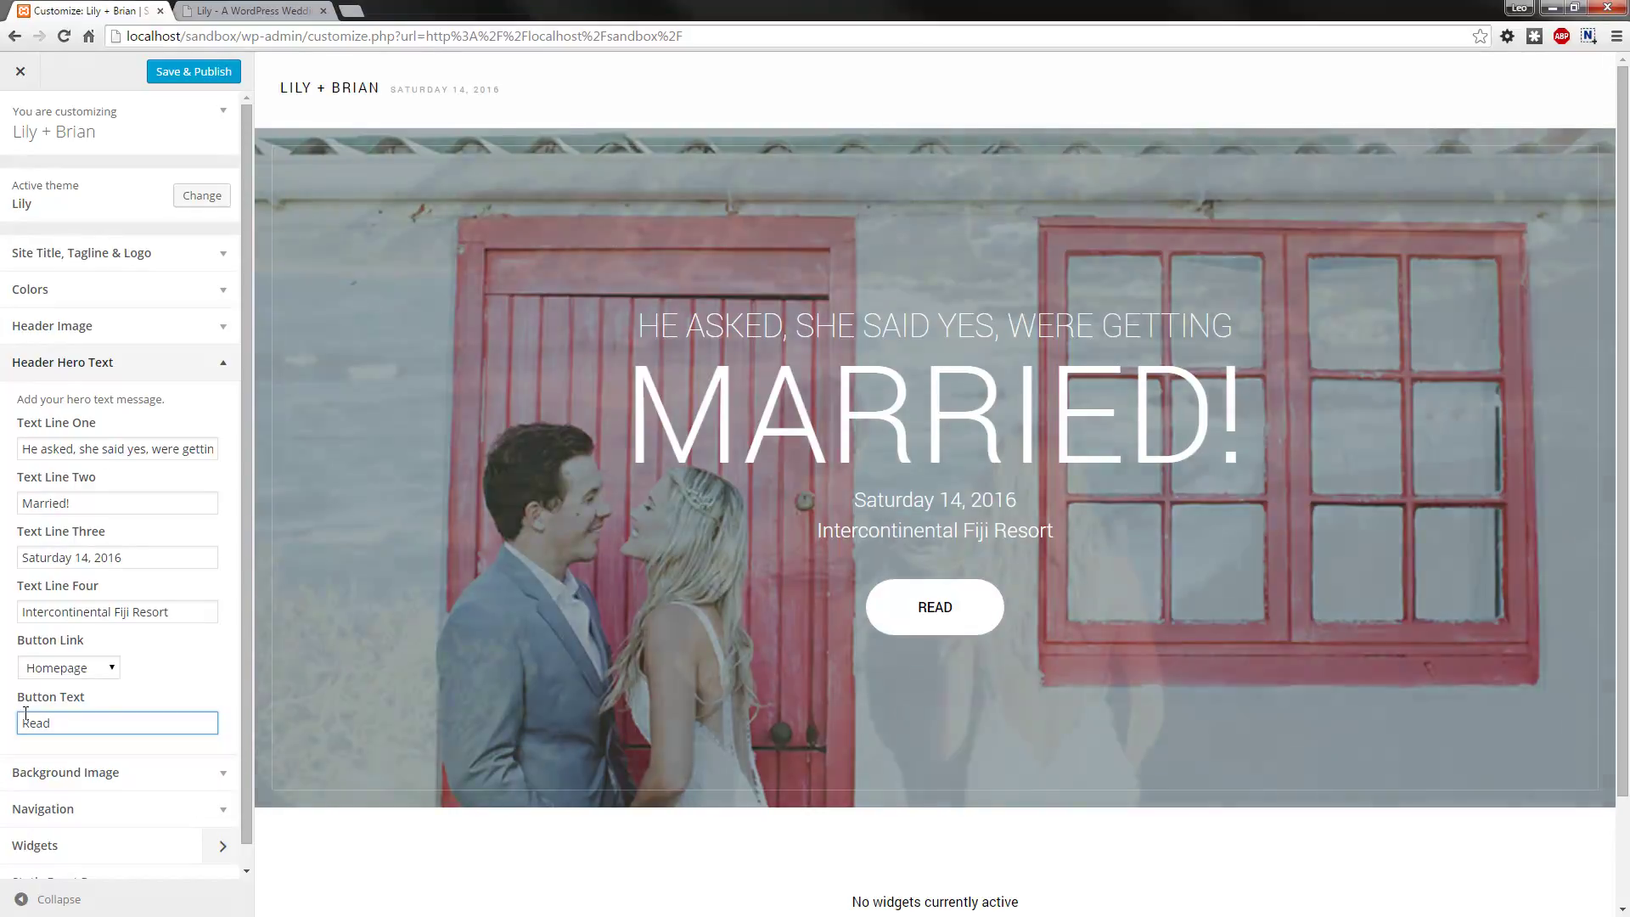
key("BackSpace")
key("BackSpace")
key("BackSpace")
key("BackSpace")
type("RS")
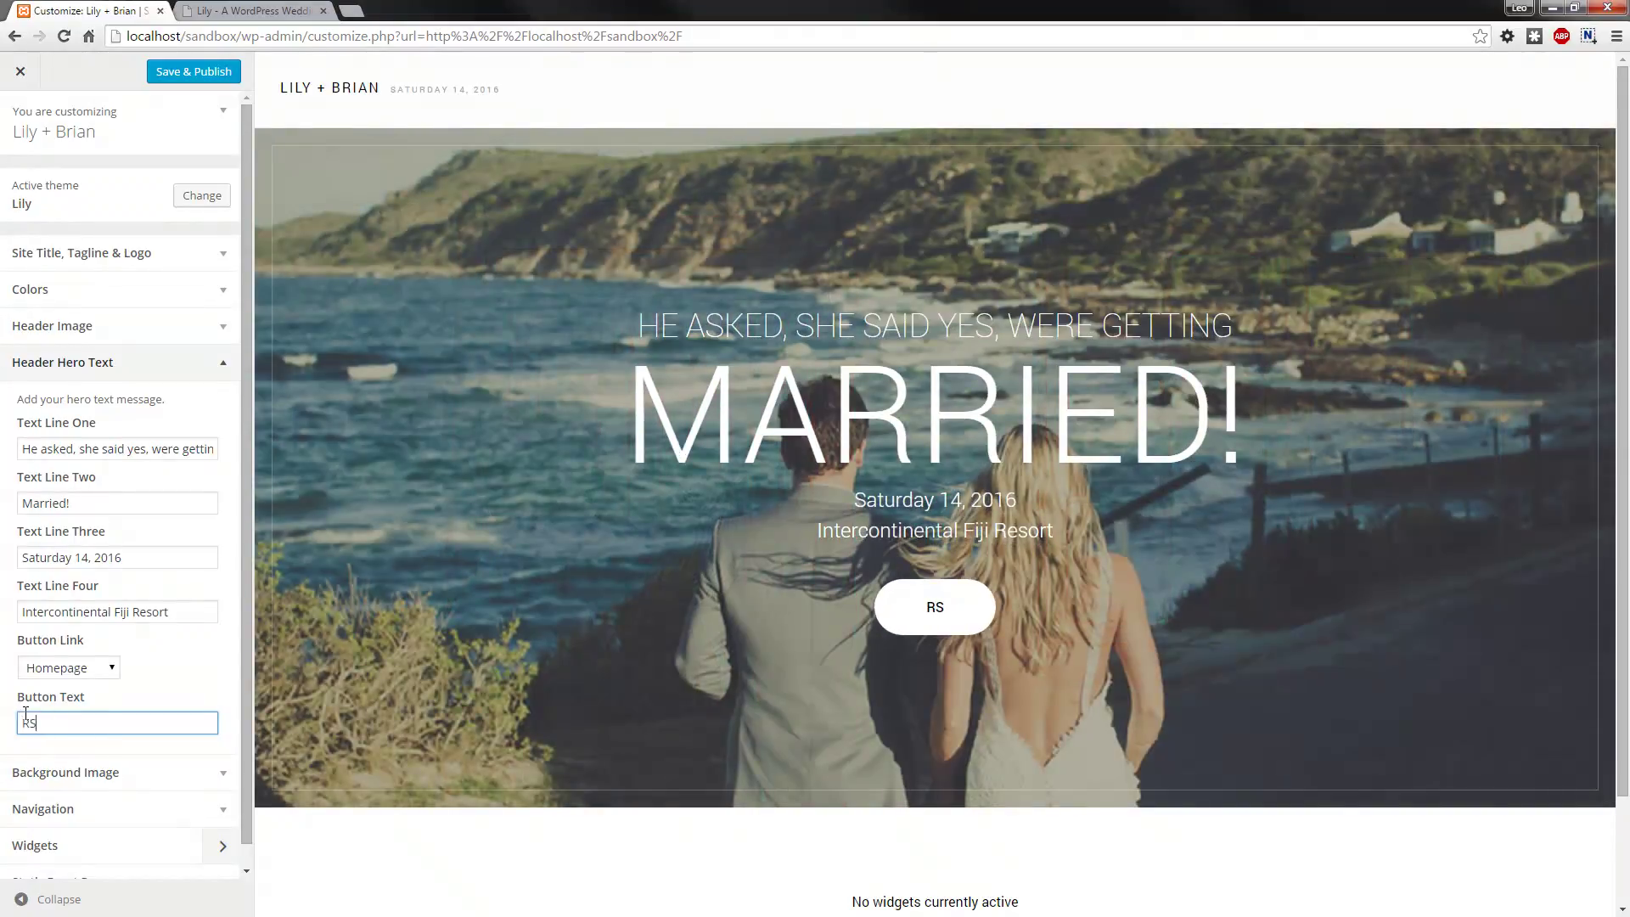
type("VP Today")
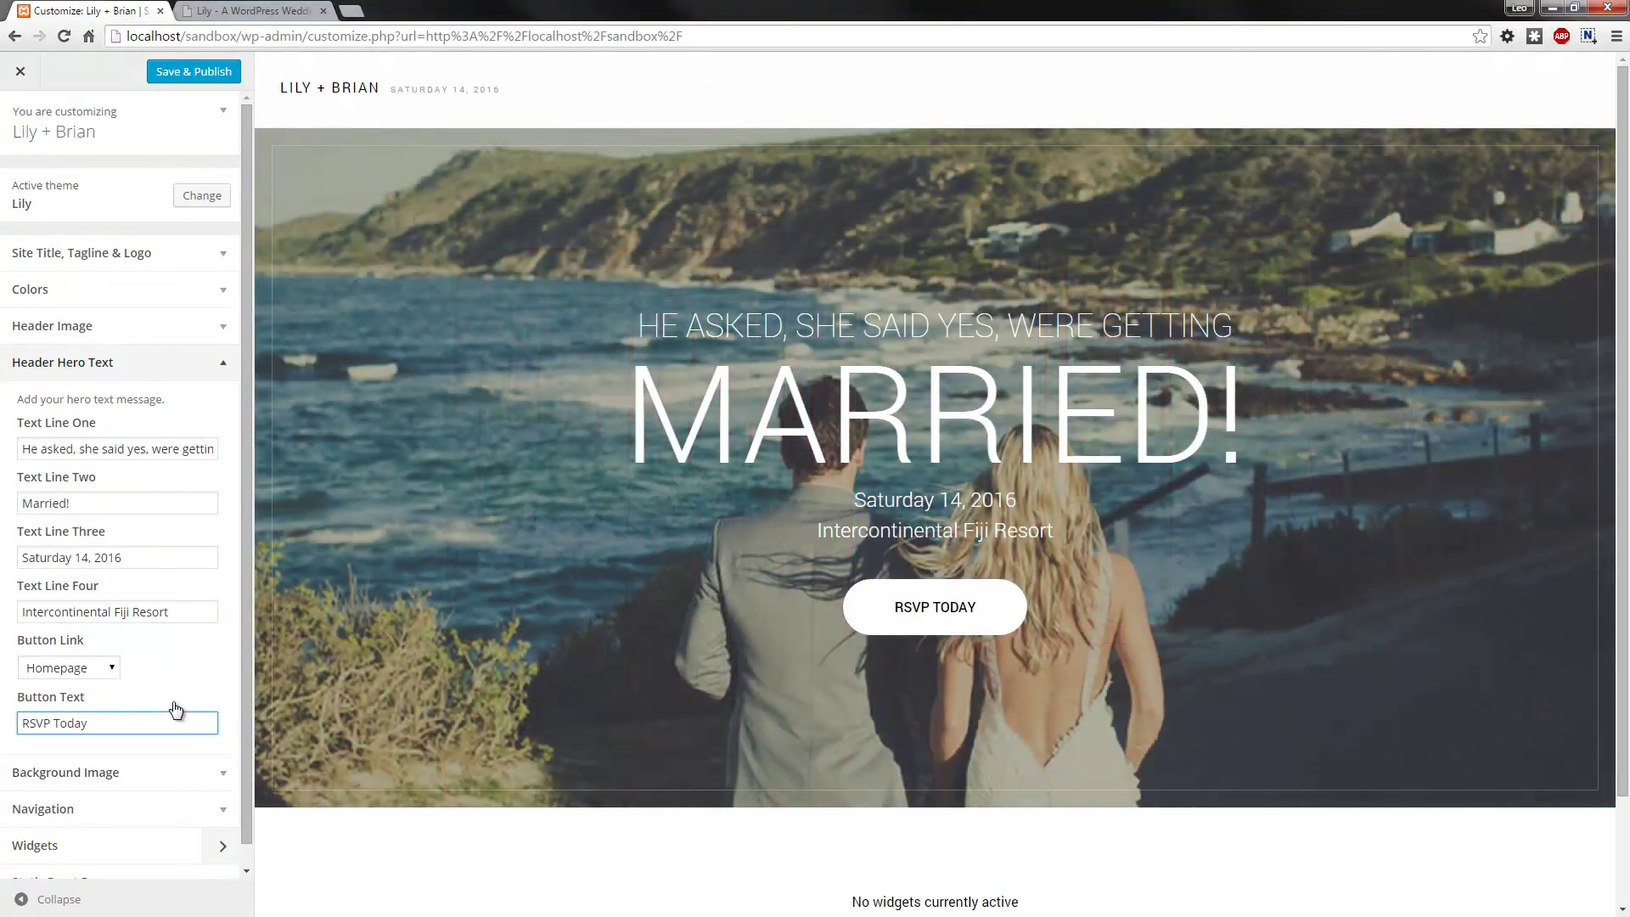
left_click(225, 368)
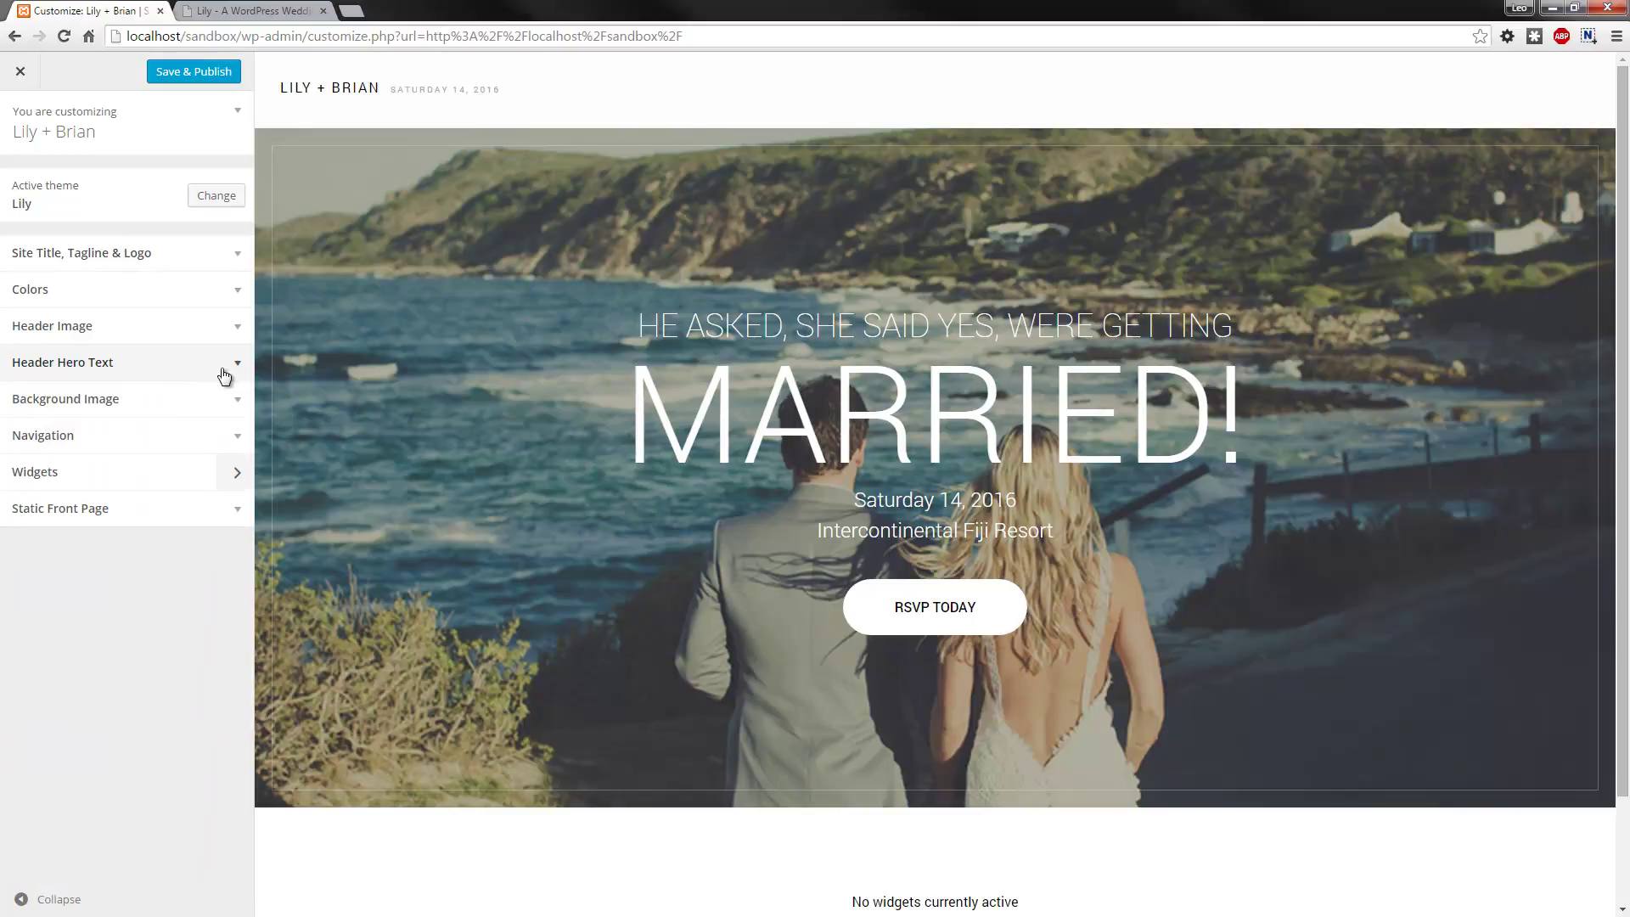
Step: Check Background Image, leave Navigation's Primary Menu set to '— Select —', and open Widgets
left_click(237, 412)
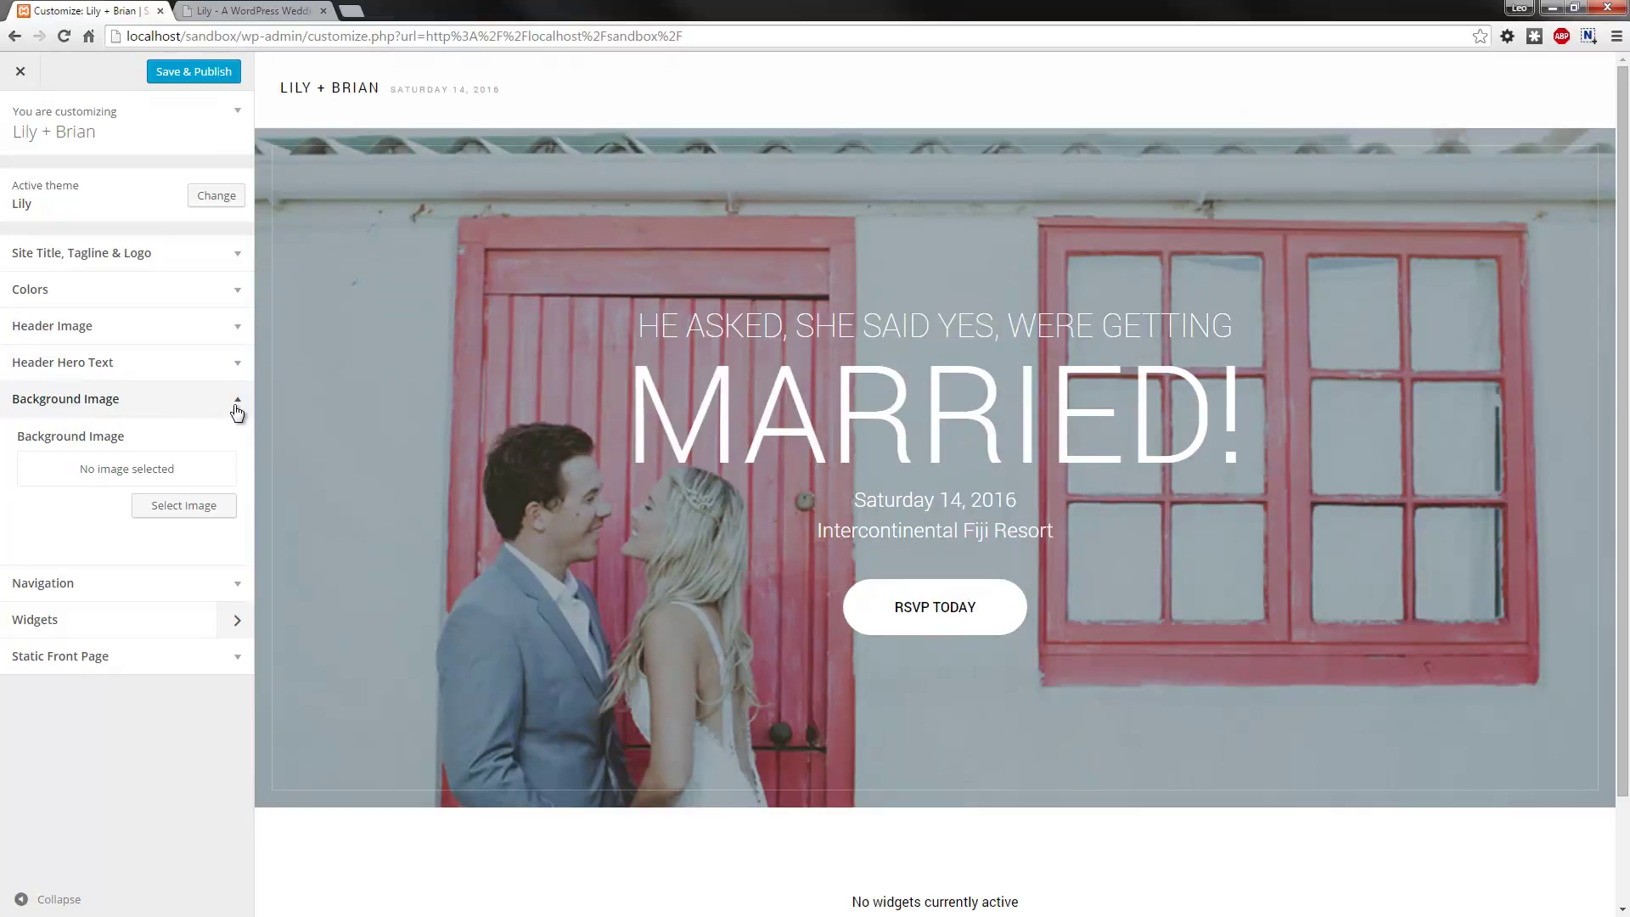
left_click(233, 404)
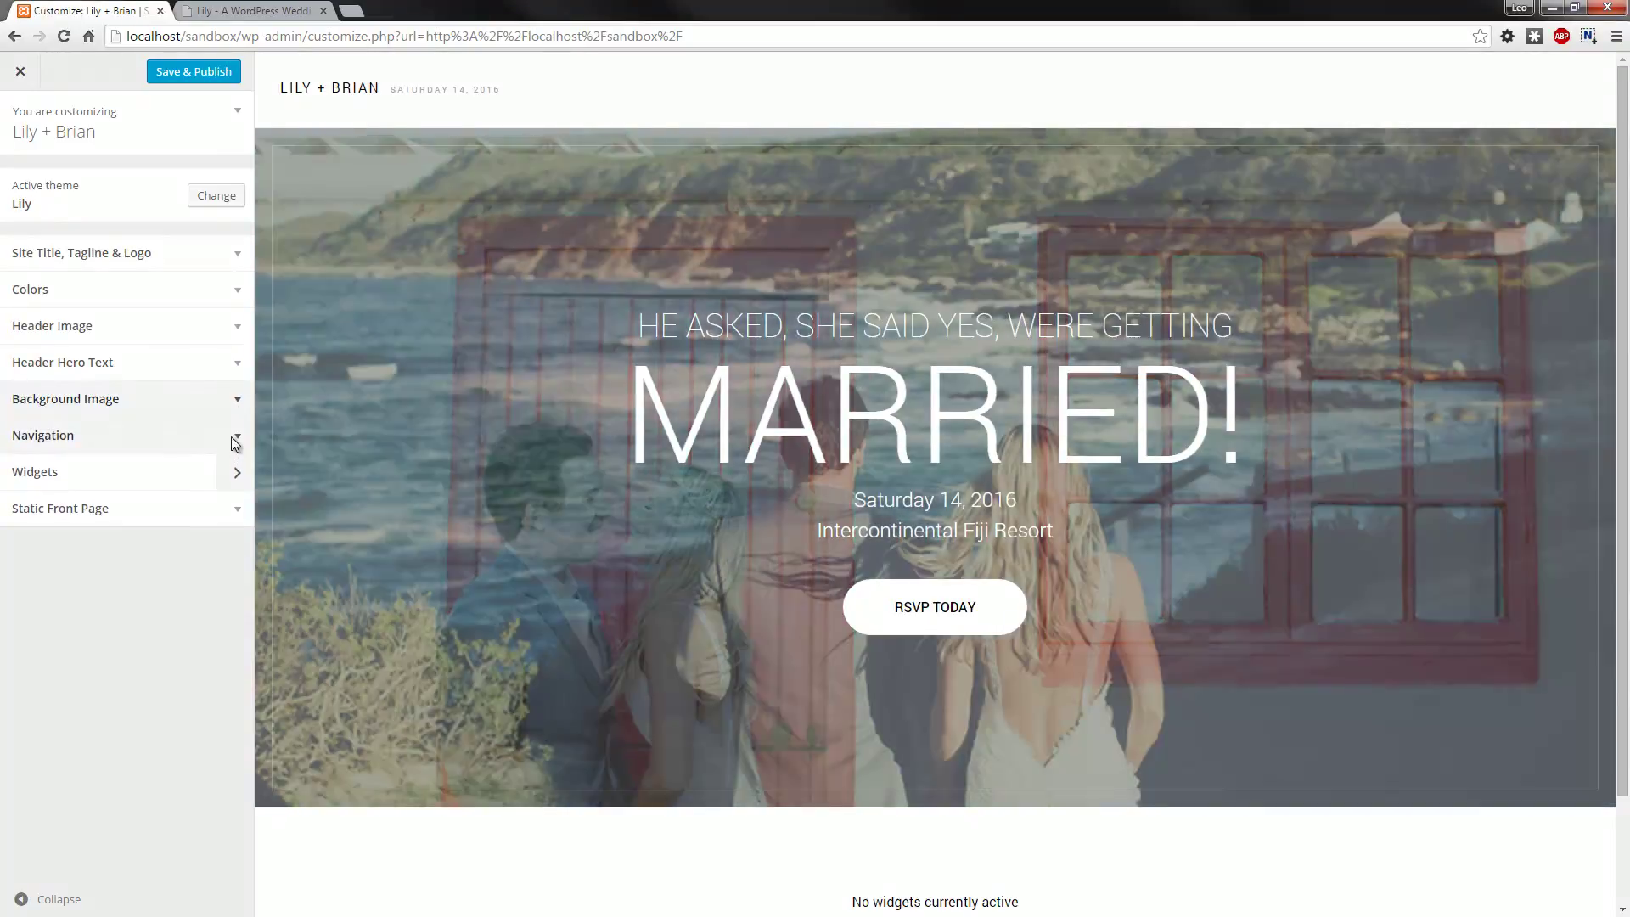
left_click(236, 436)
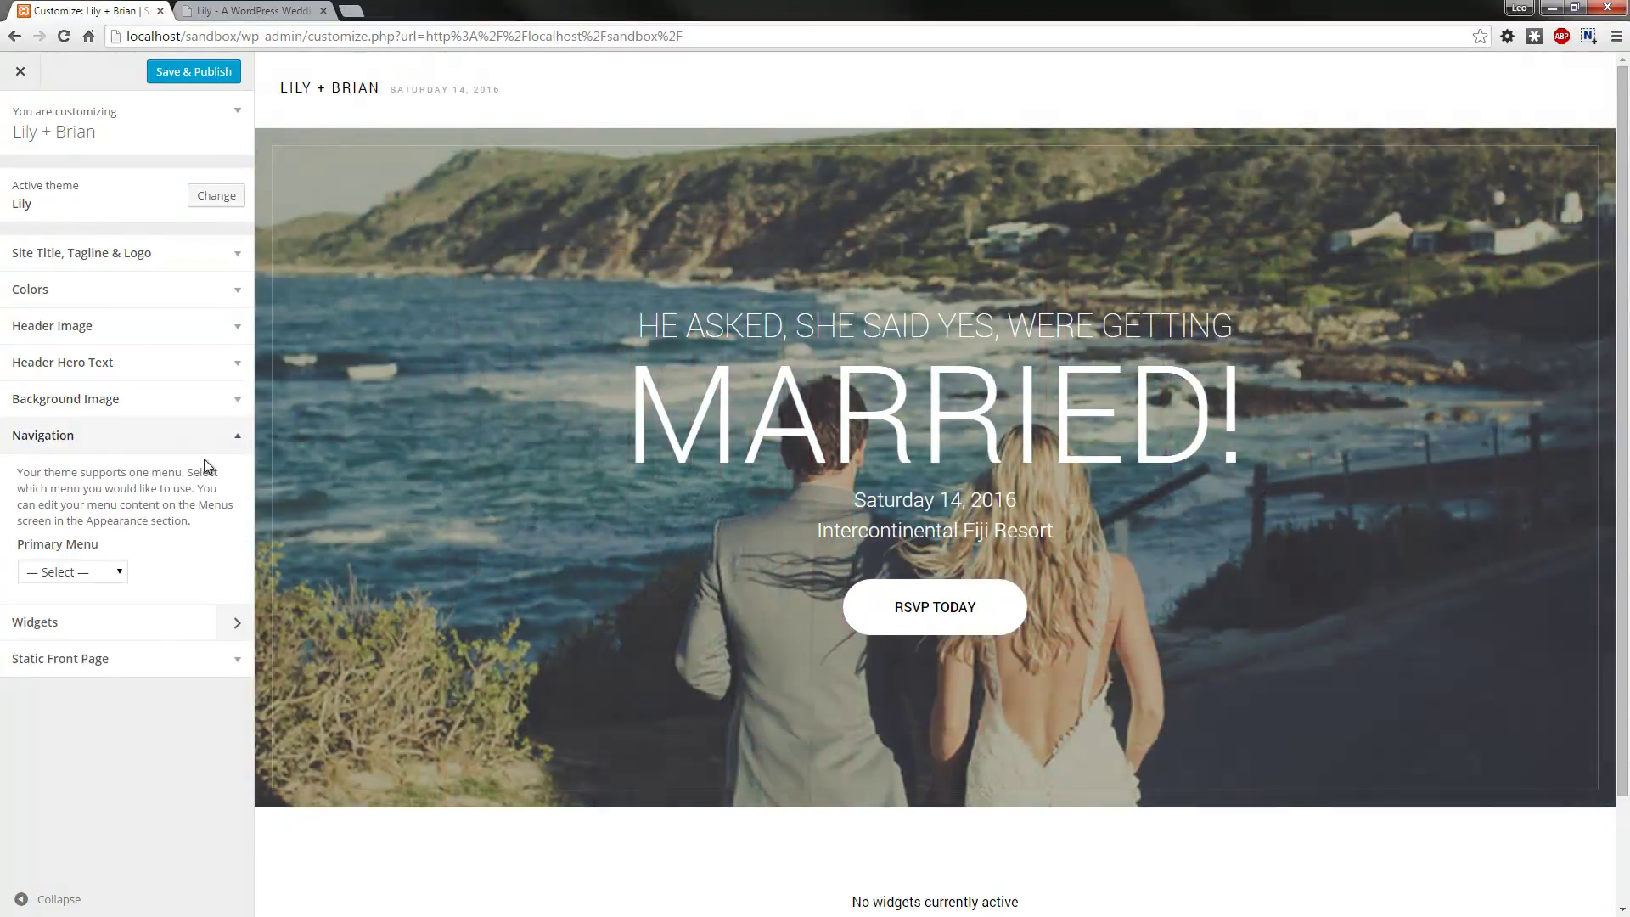
left_click(93, 573)
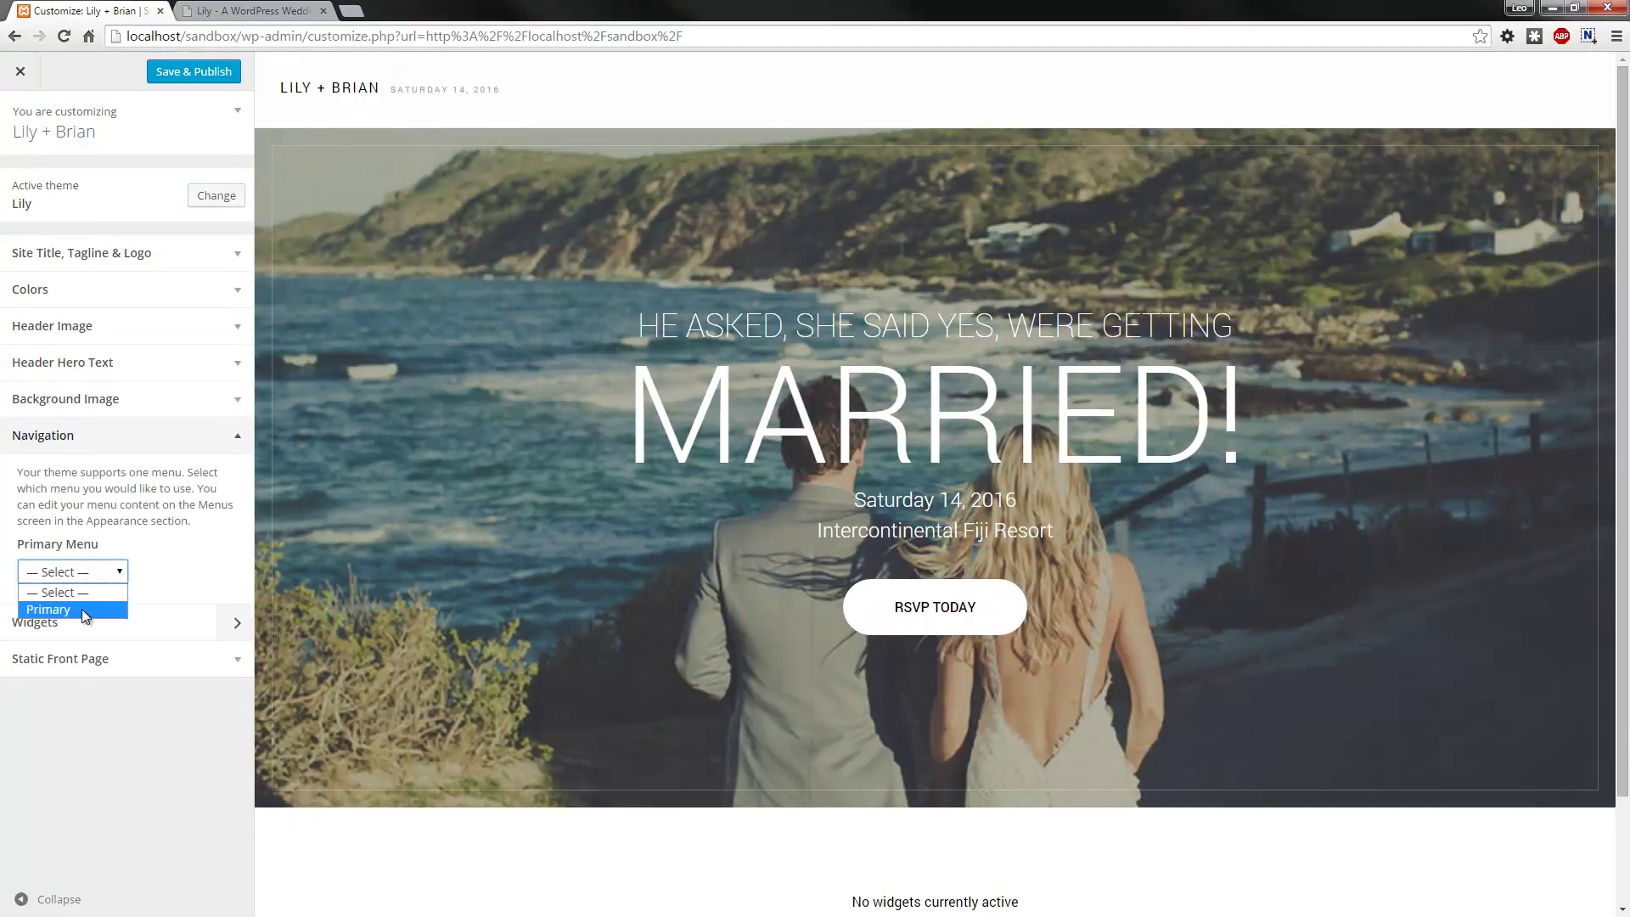
left_click(82, 610)
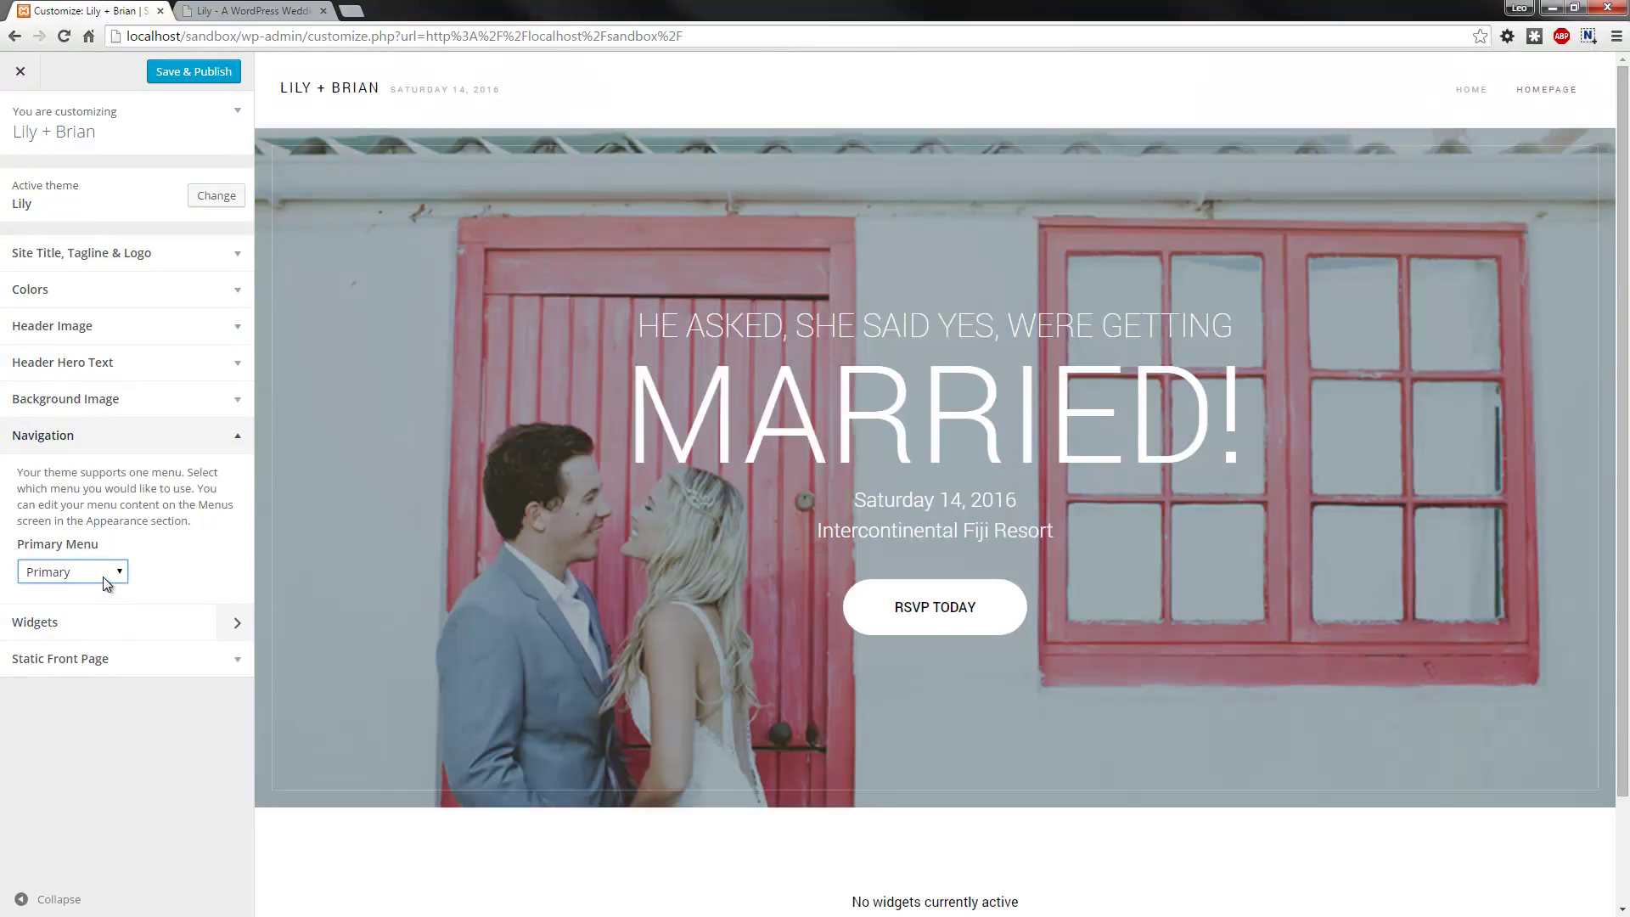
left_click(111, 573)
left_click(119, 590)
left_click(247, 445)
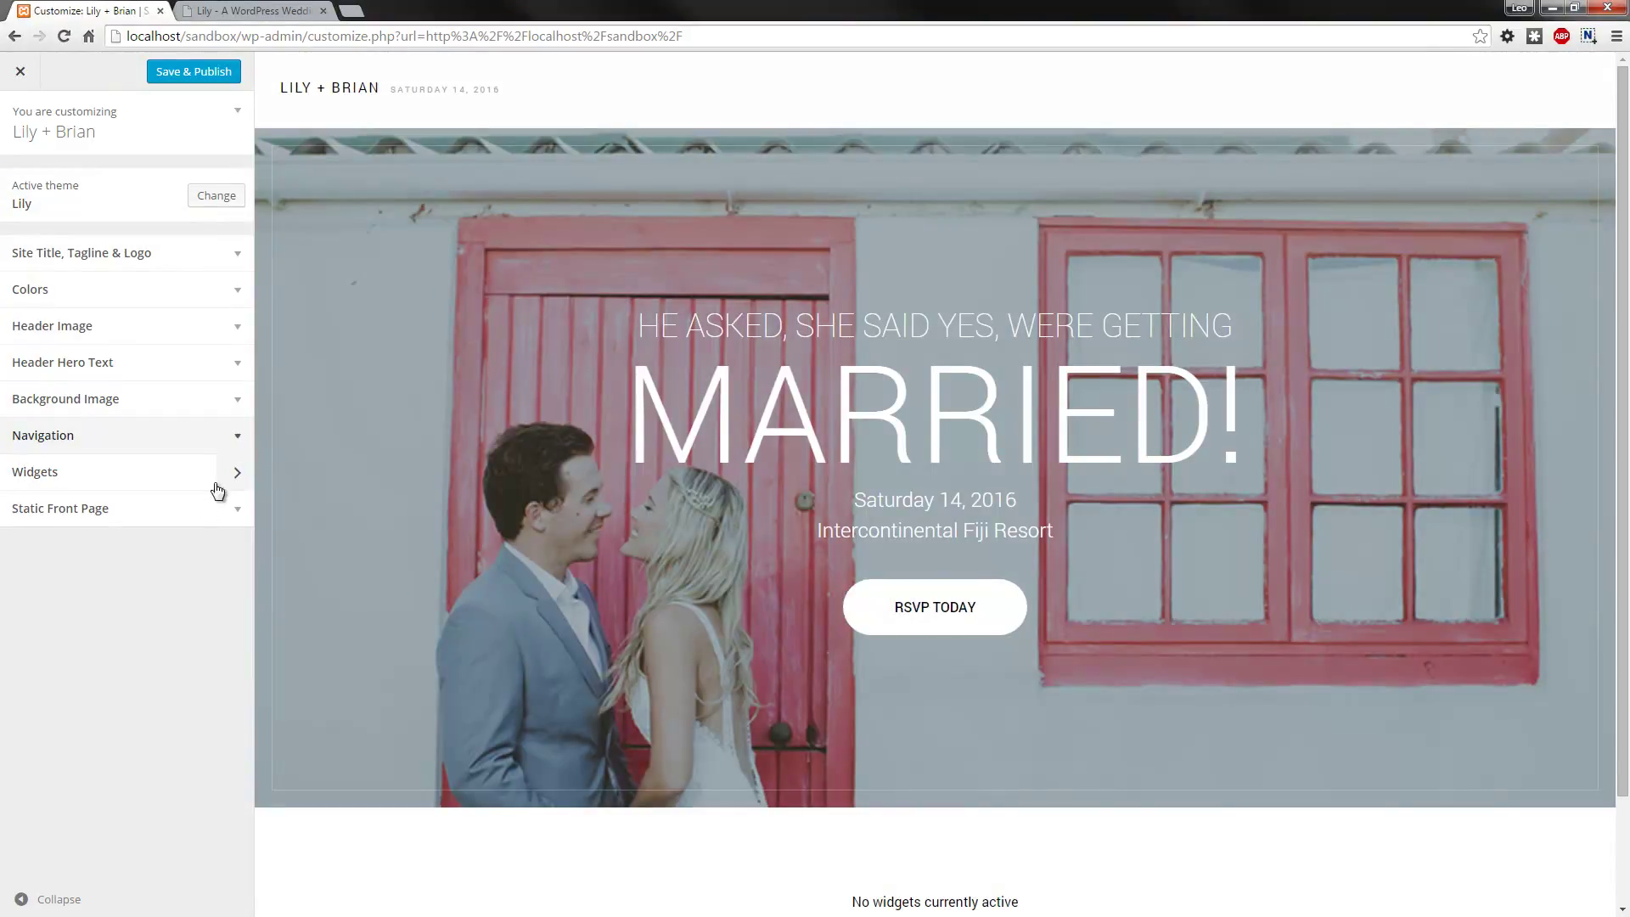
left_click(238, 473)
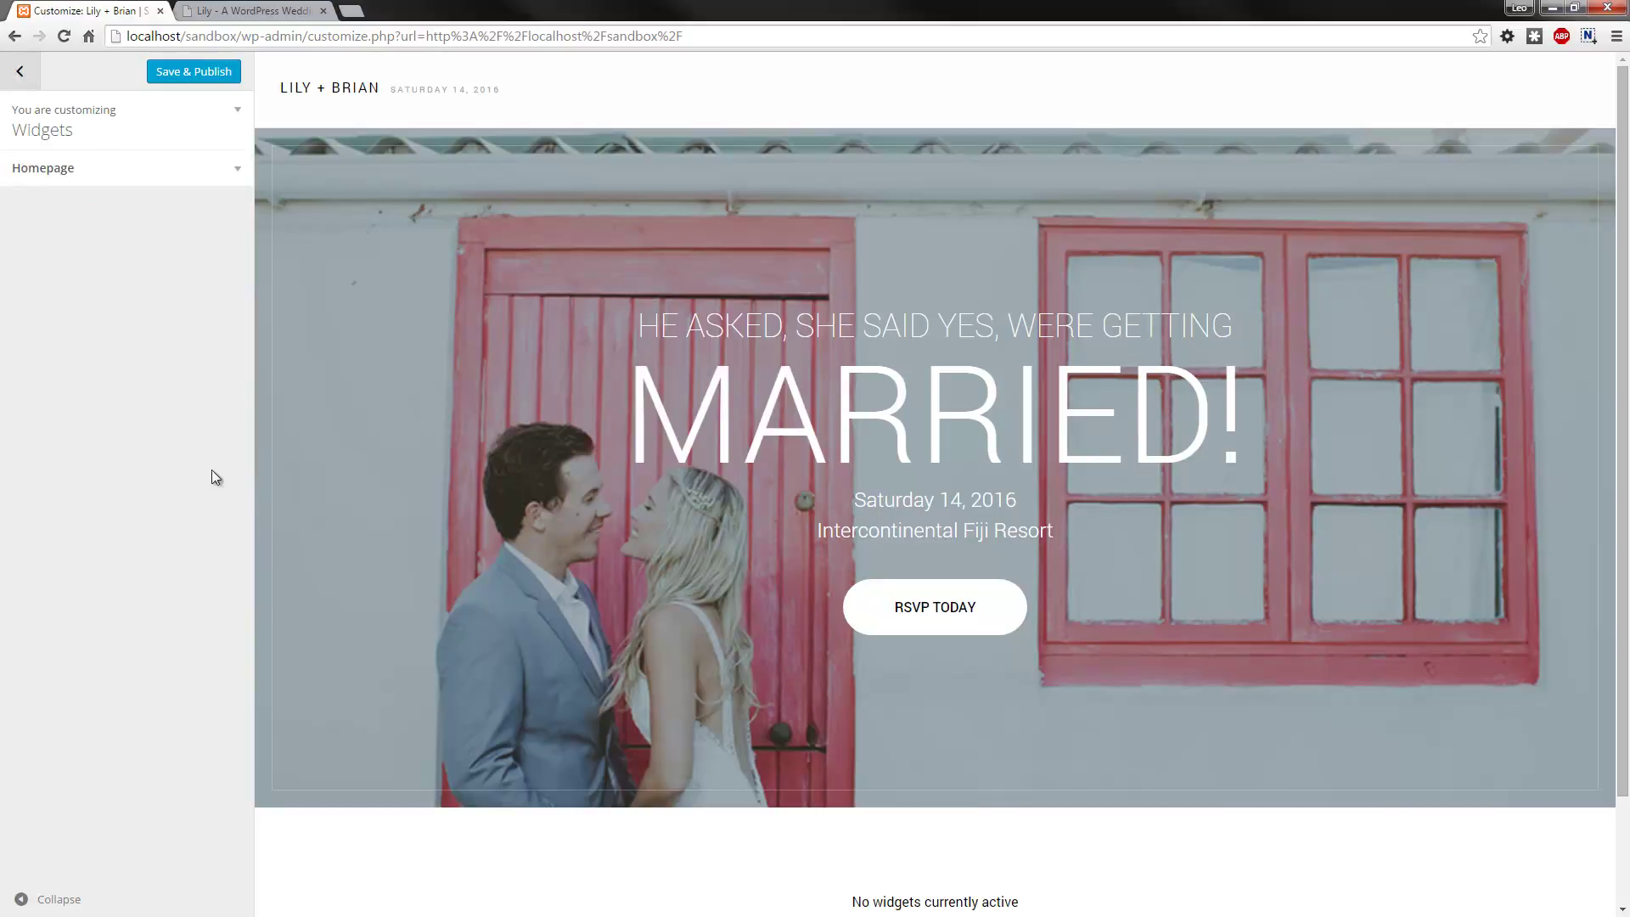
Step: Expand the Homepage widget area, list available widgets and filter them by 'themec'
left_click(240, 174)
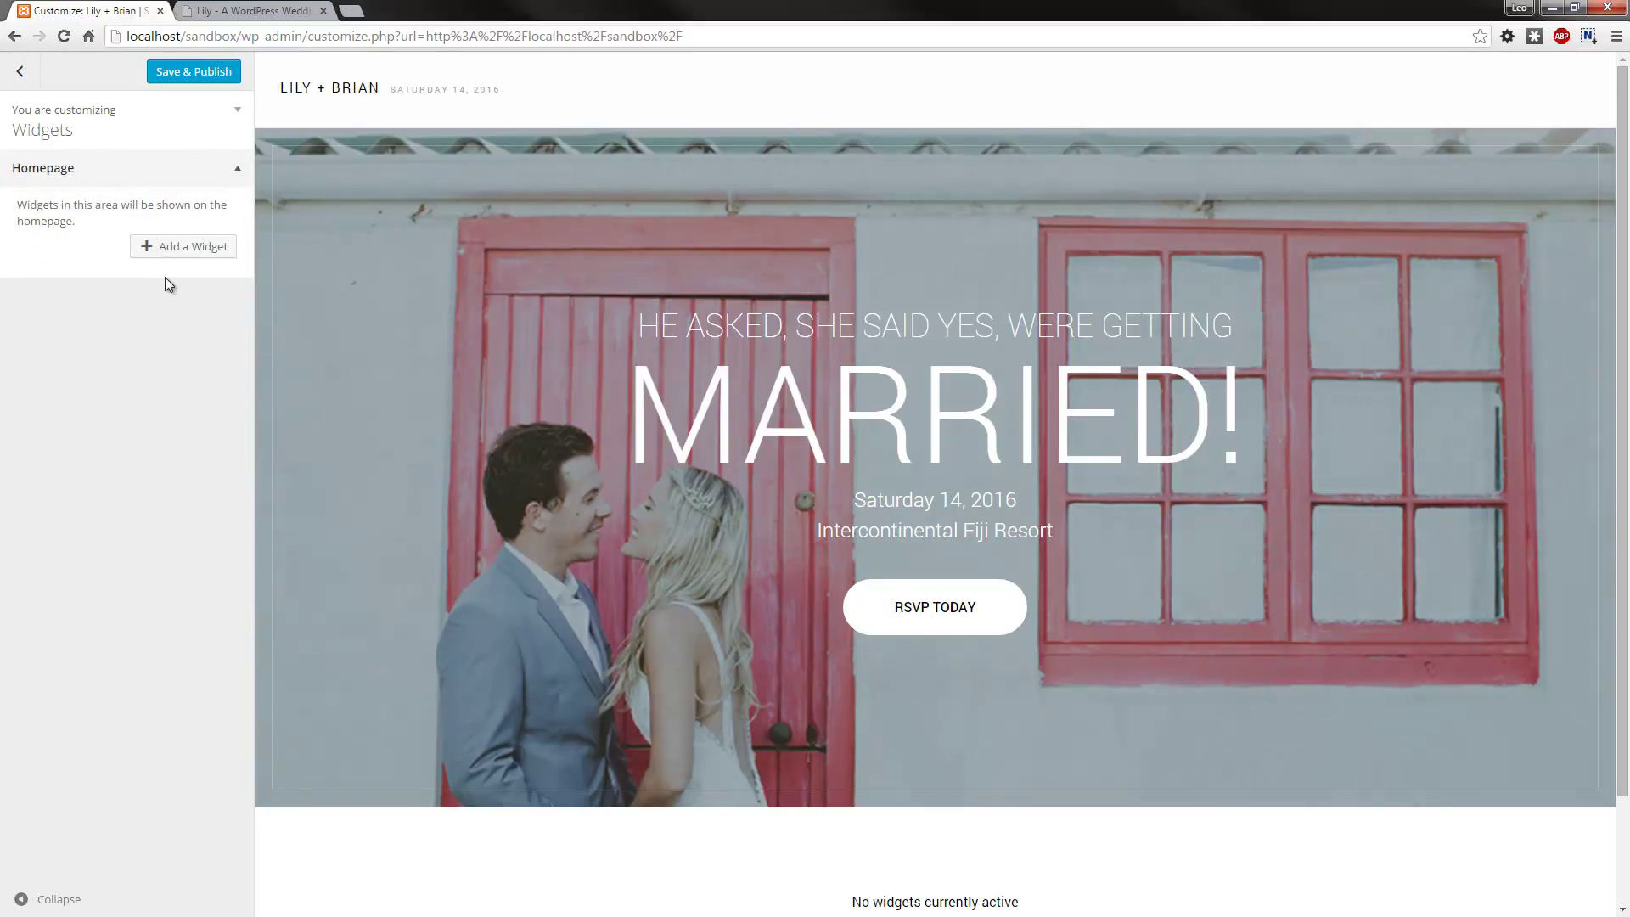
left_click(183, 246)
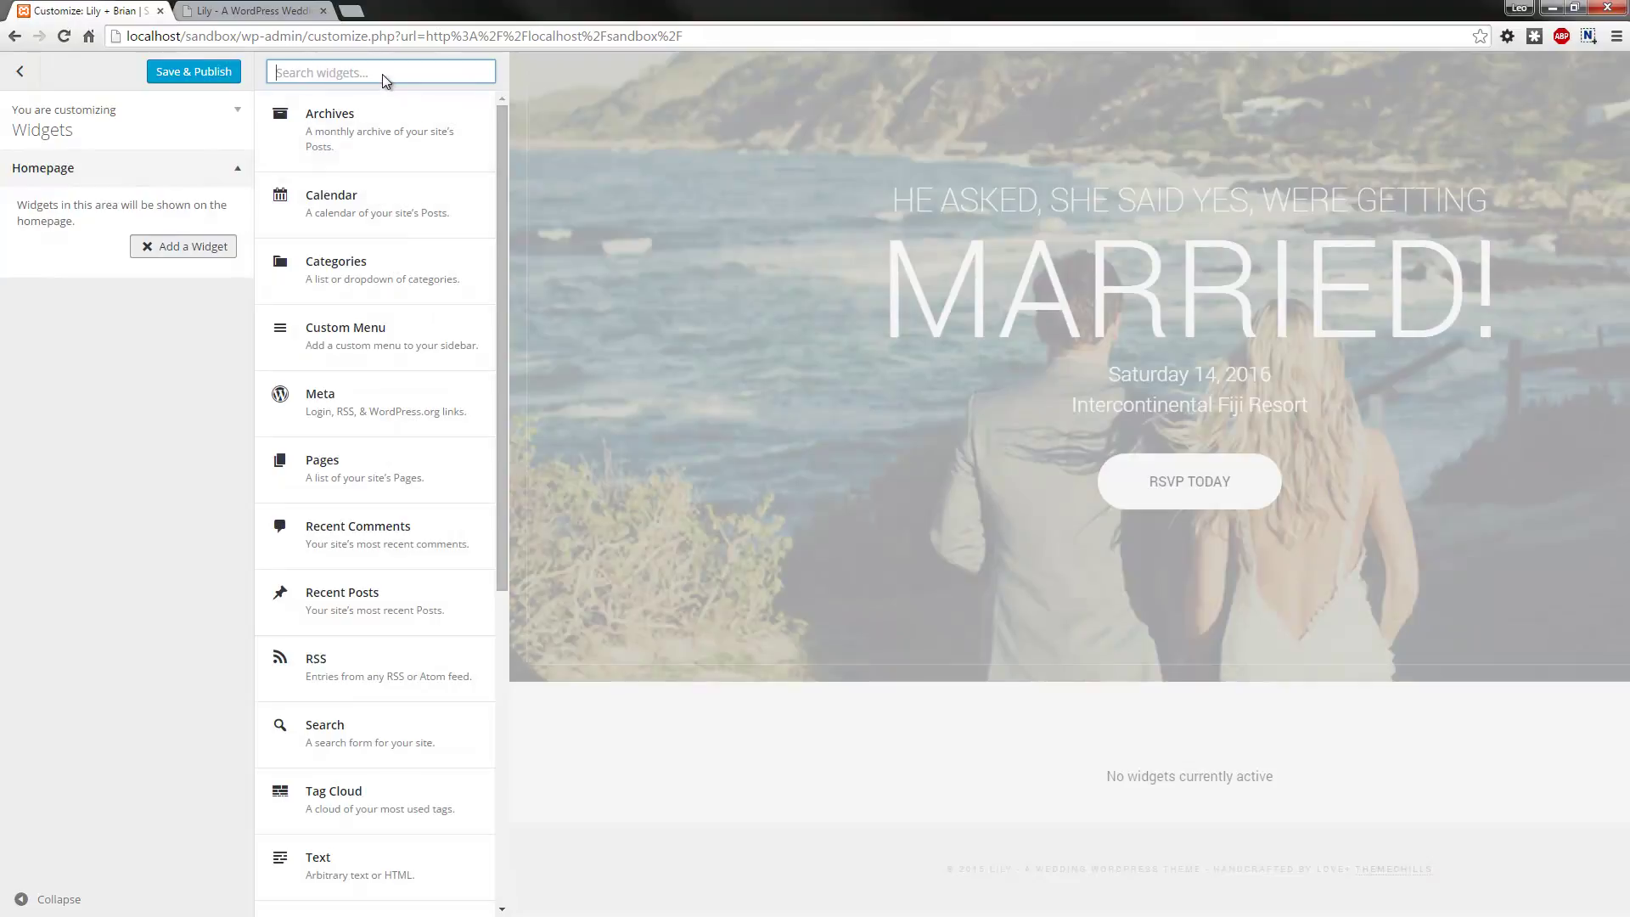
left_click(255, 10)
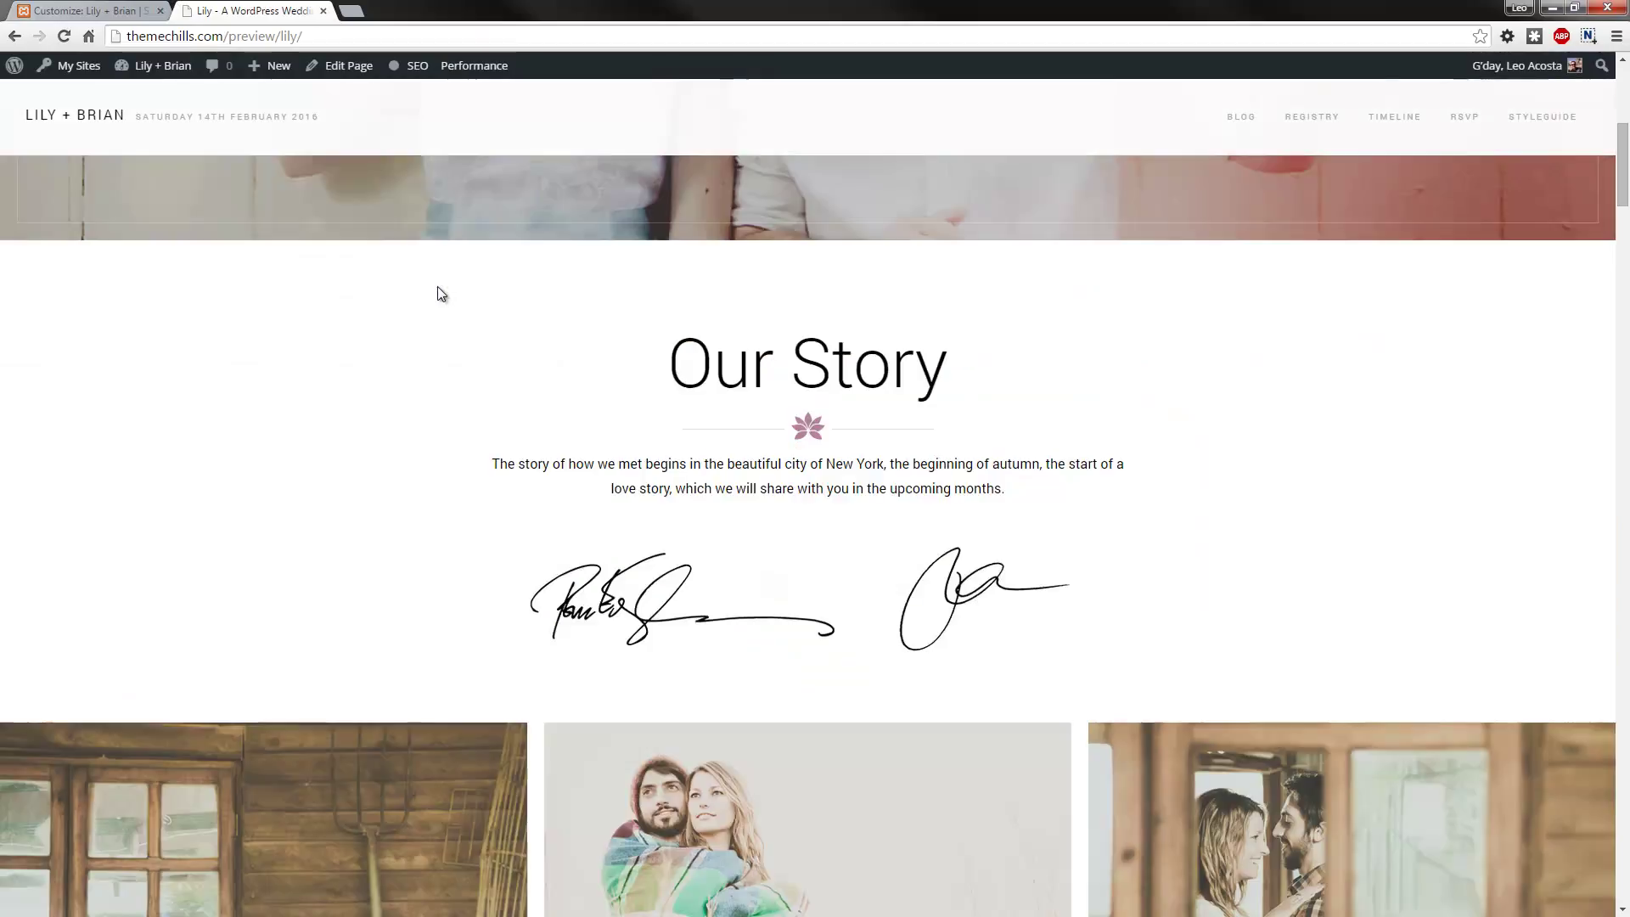
scroll(437, 287, "down", 1)
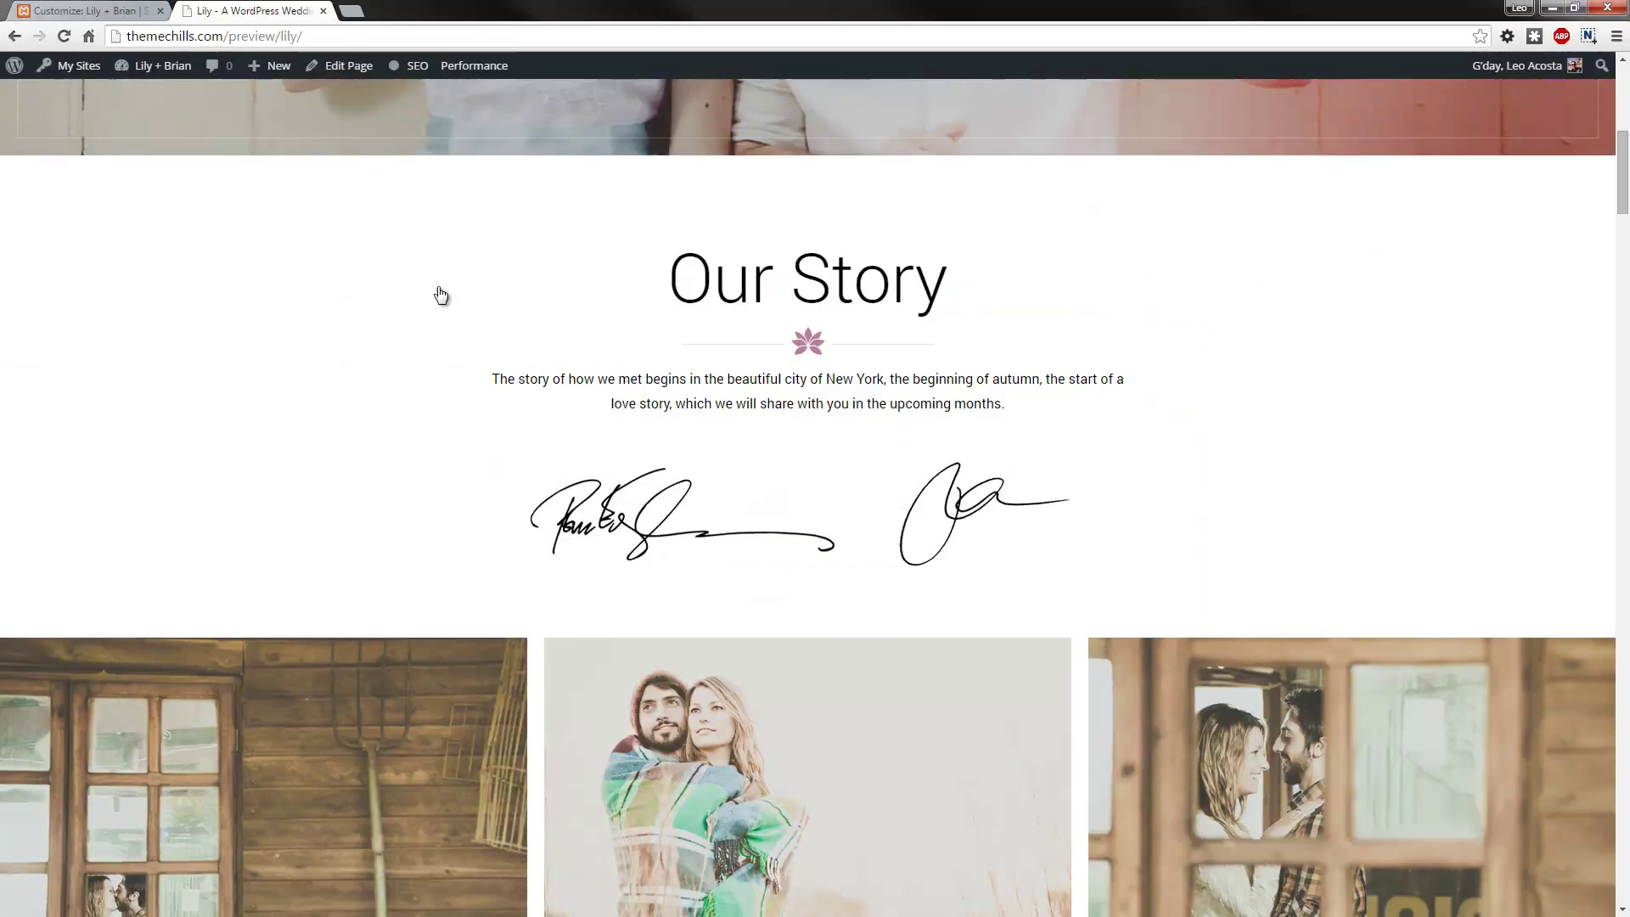
left_click(129, 10)
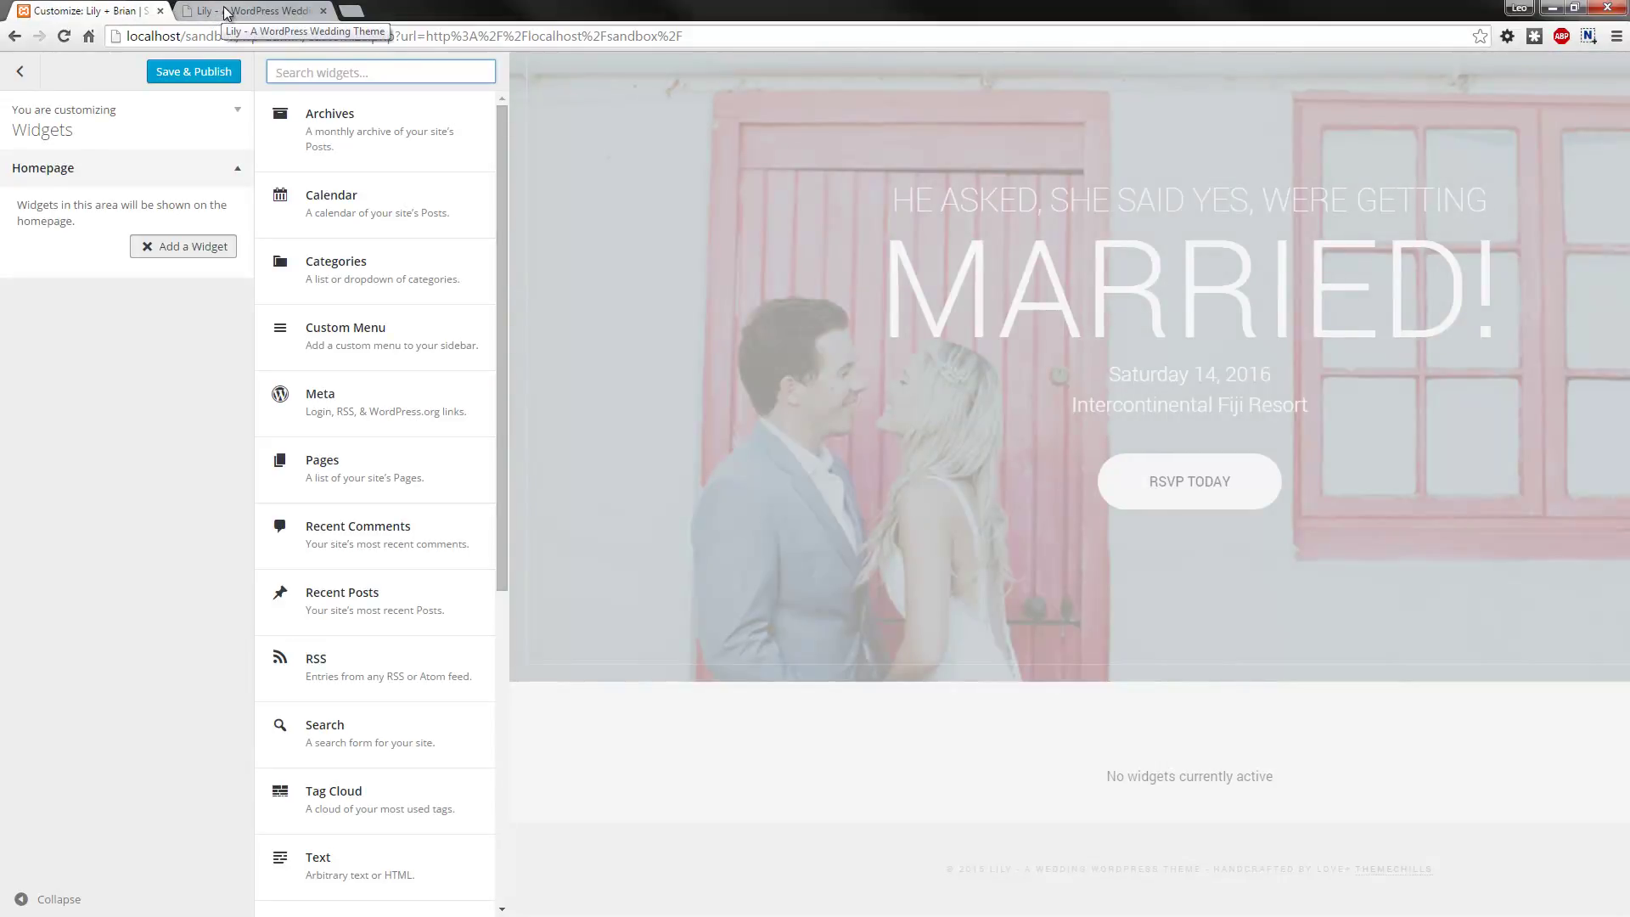
left_click(227, 14)
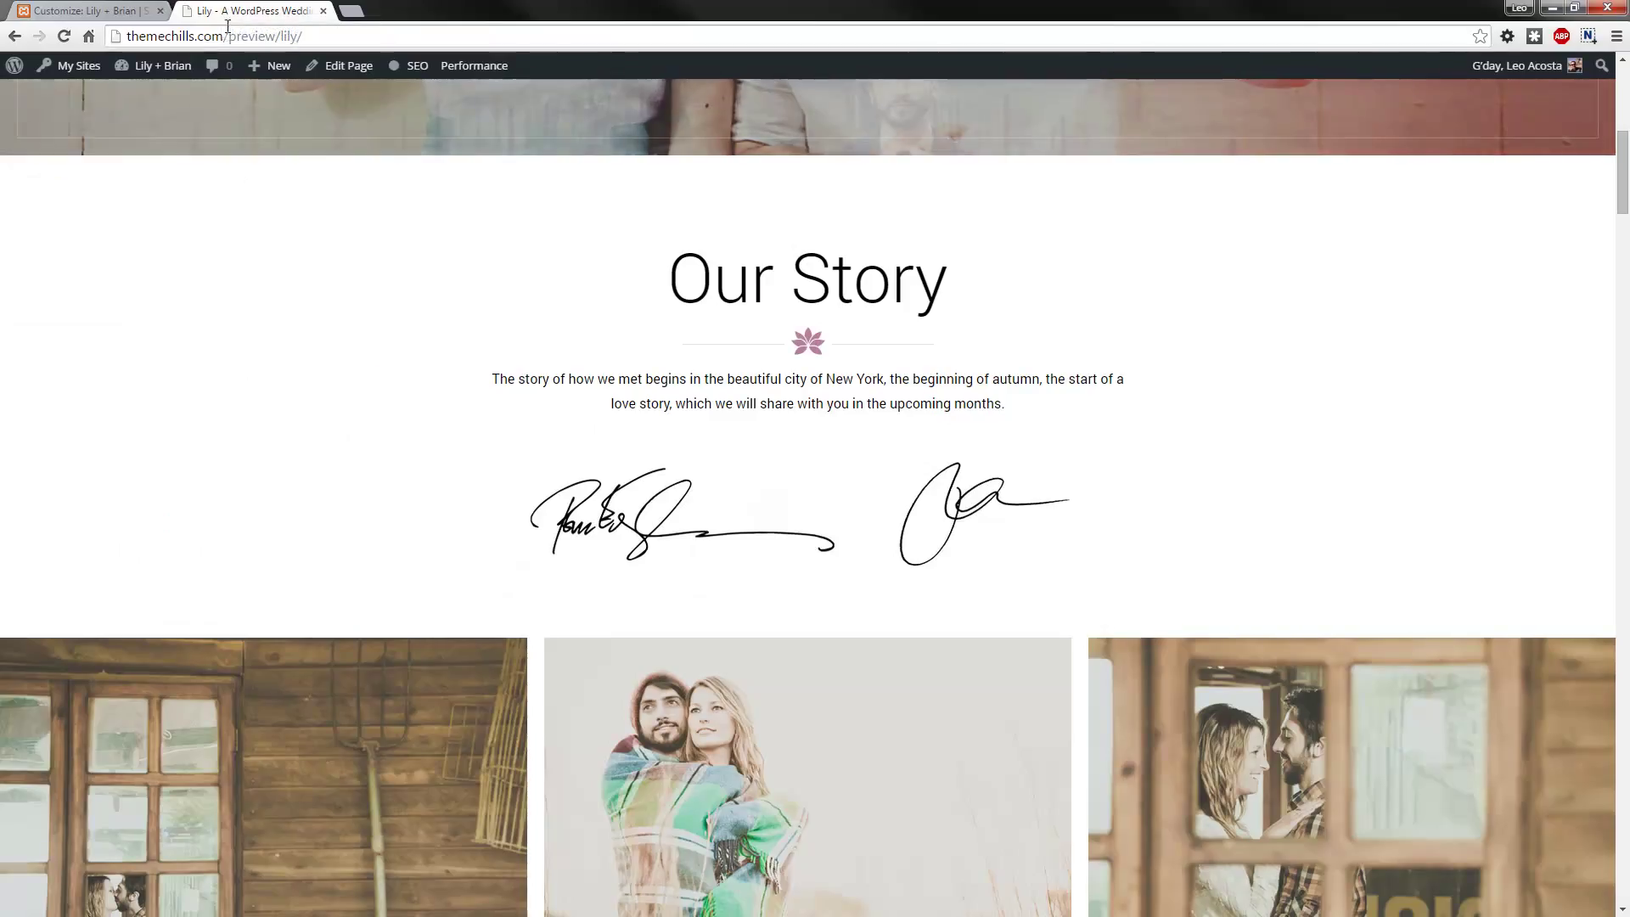
left_click(119, 10)
type("themech")
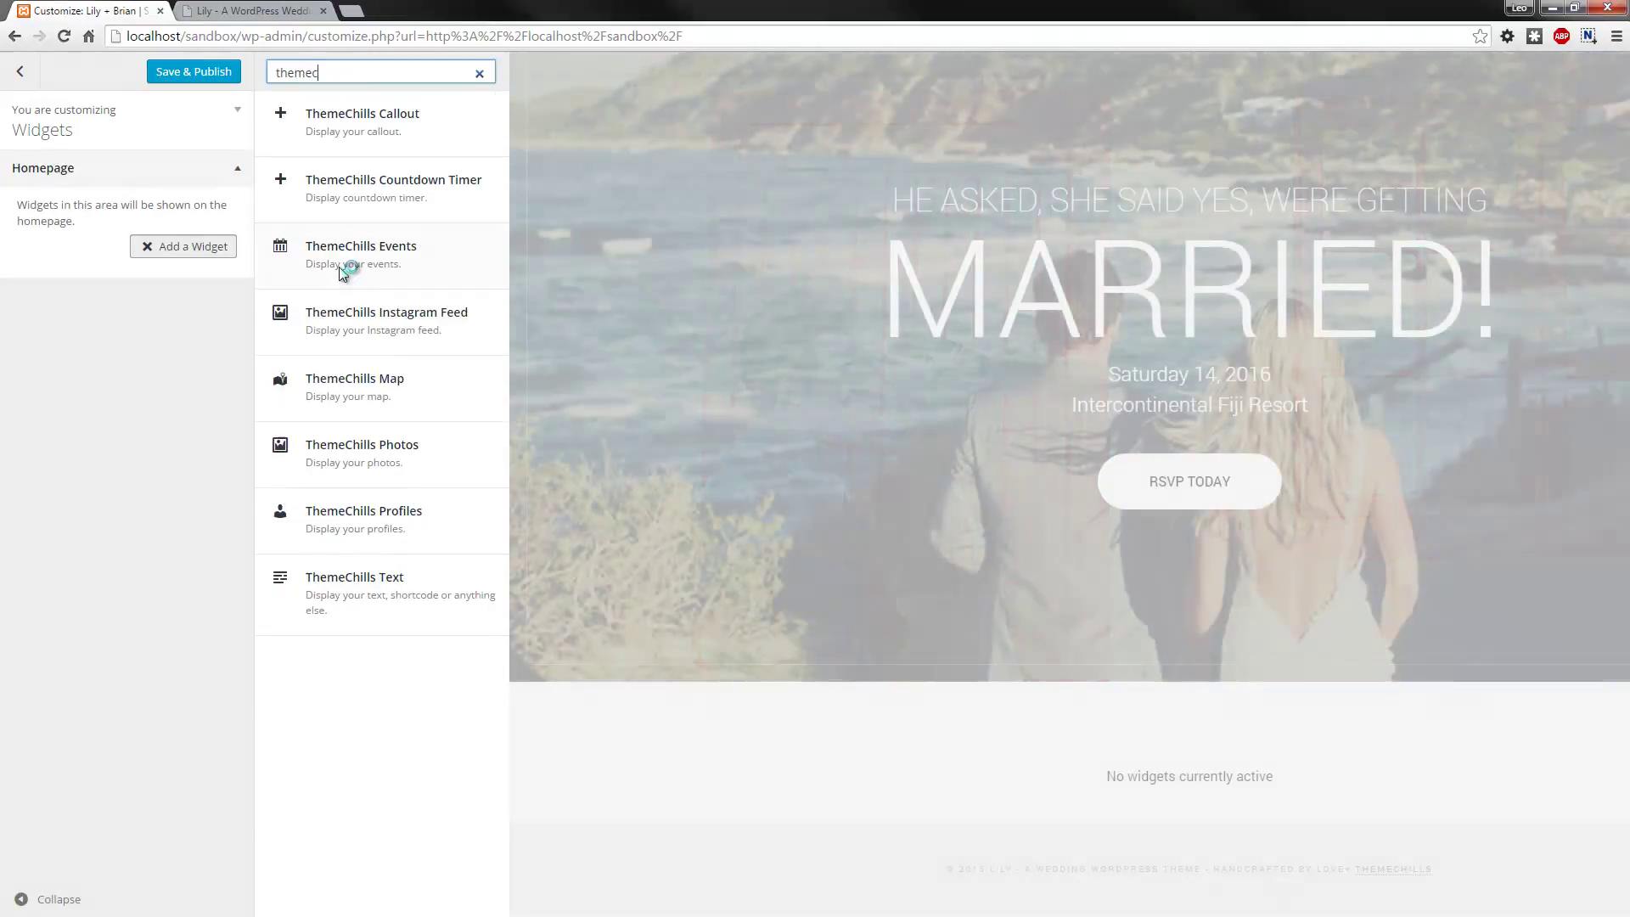
Step: Add a ThemeChills Photos widget titled 'Our Story' with description 'Description', comparing against the demo
left_click(390, 456)
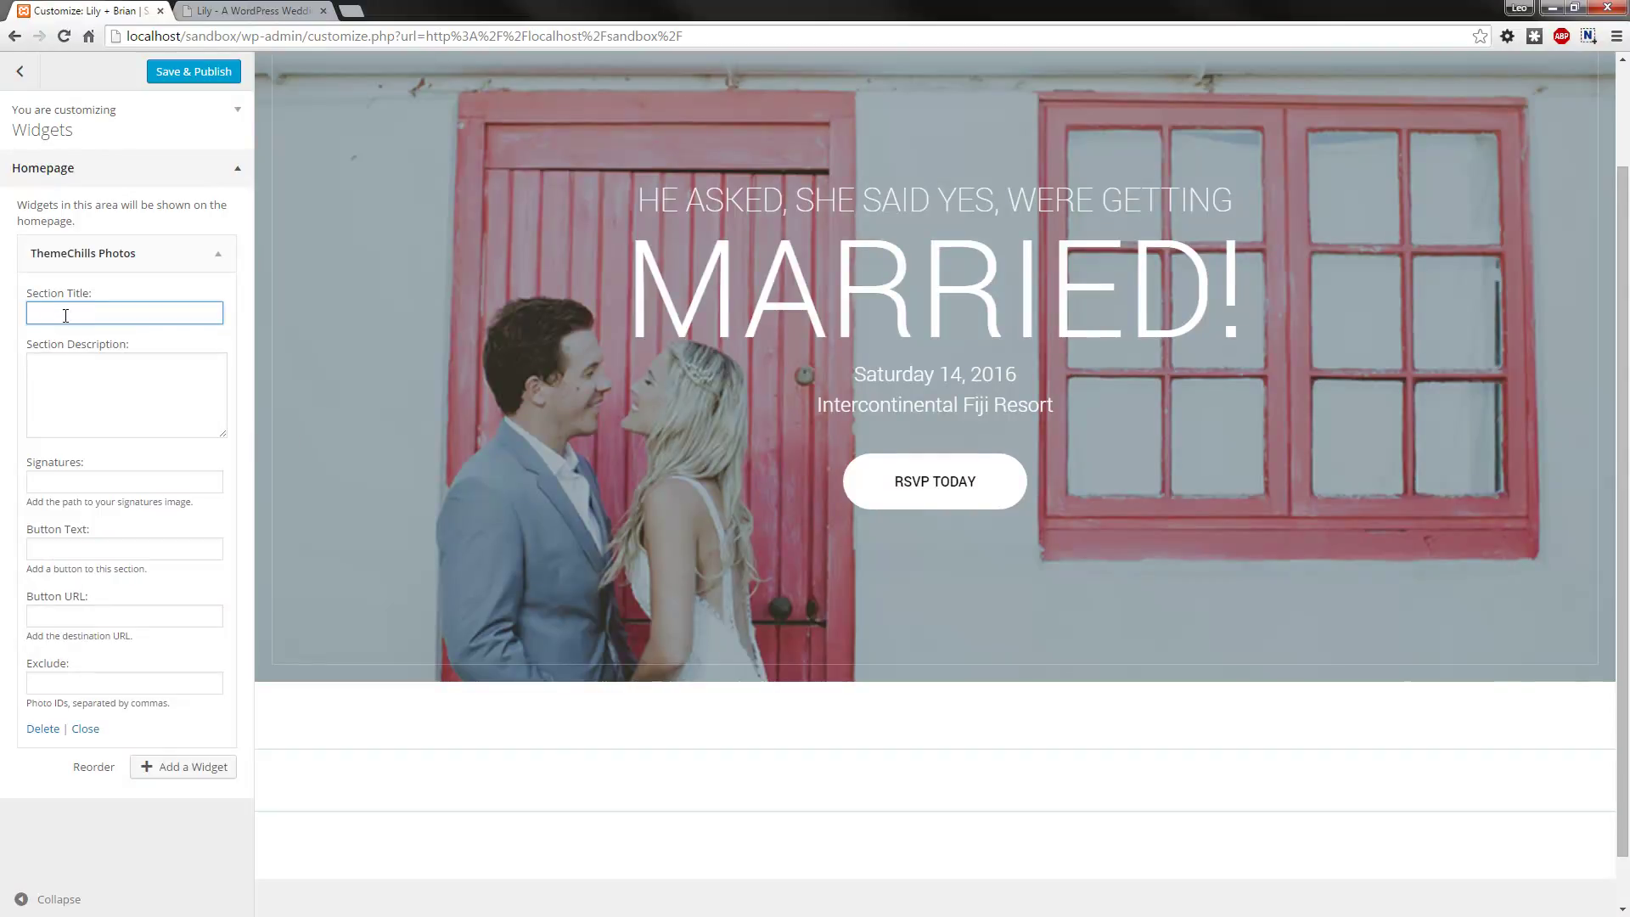
type("Our Story")
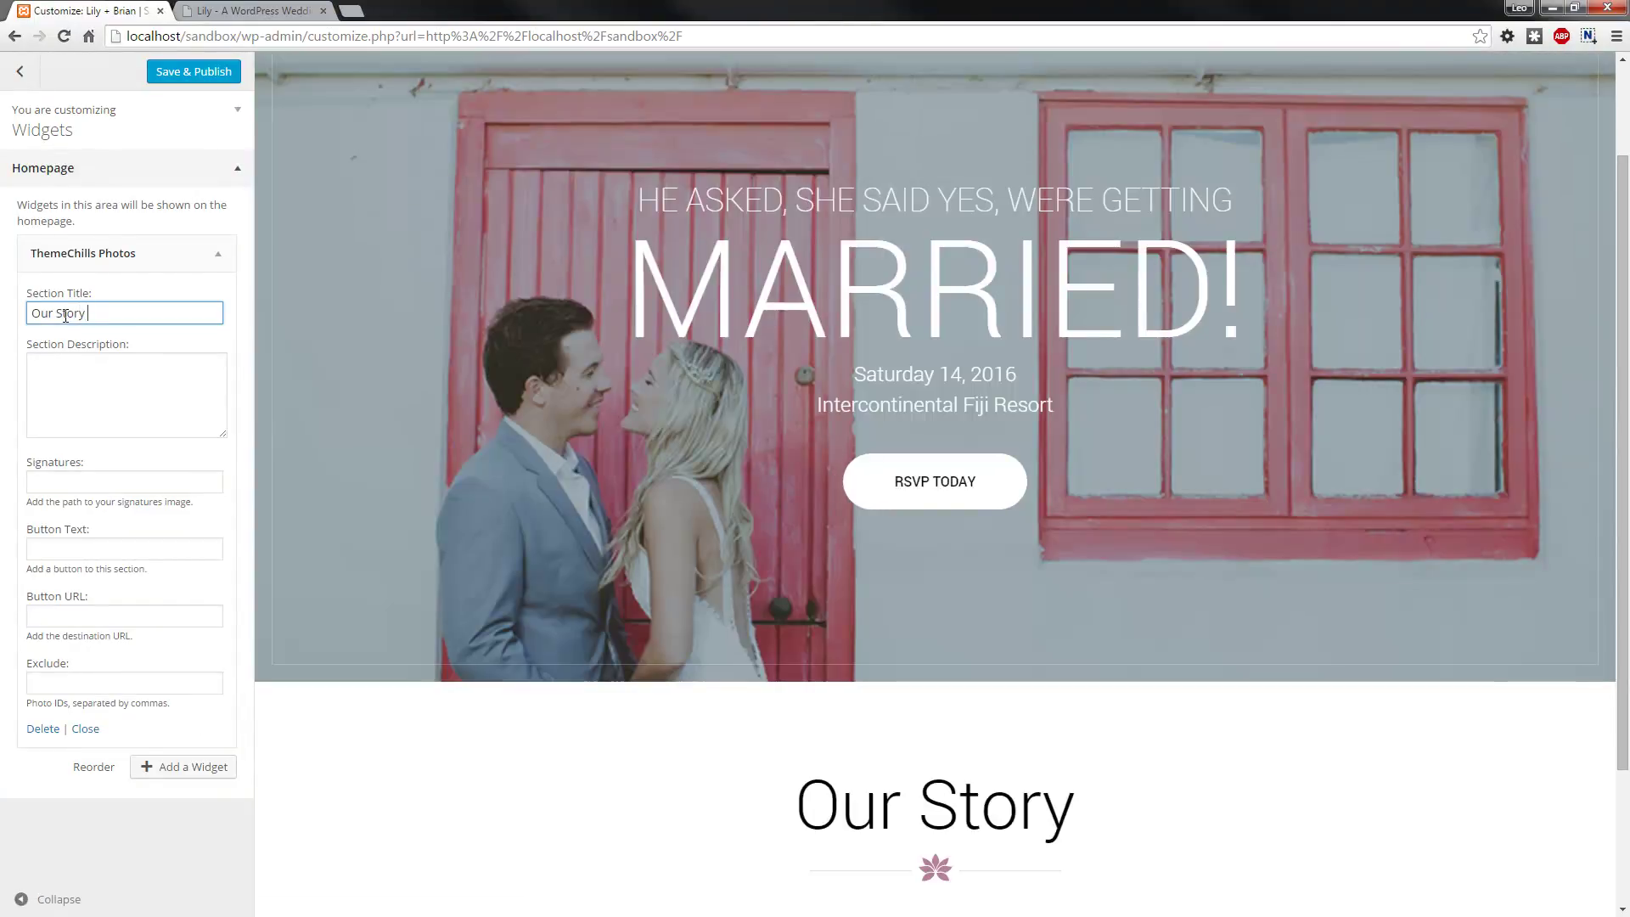
key("Tab")
type("Description")
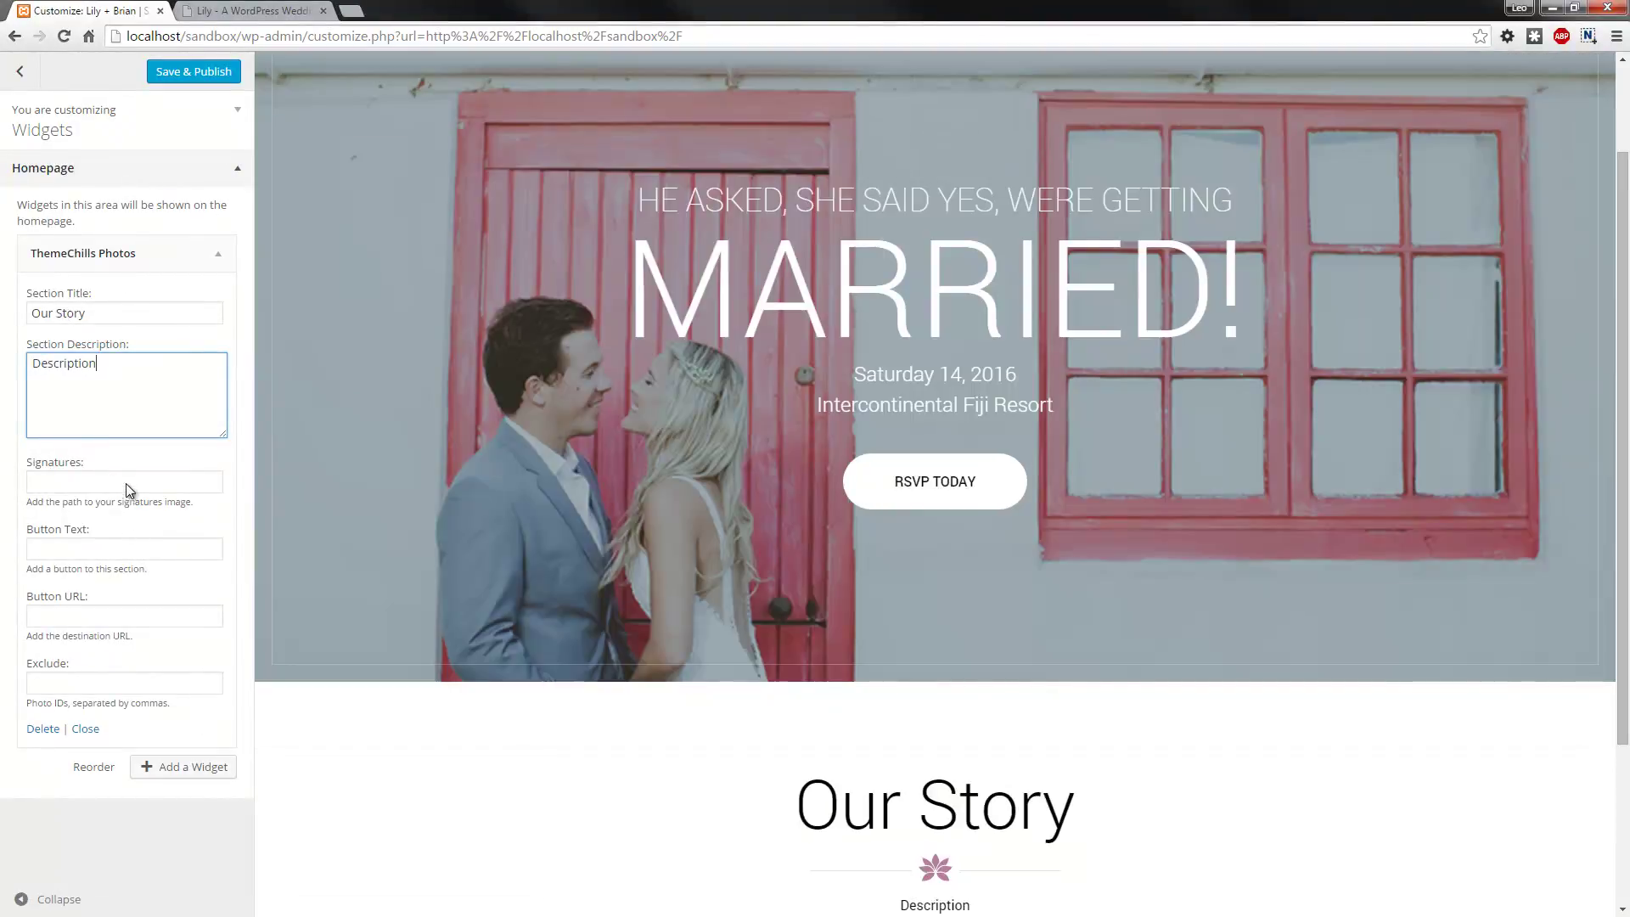
left_click(125, 482)
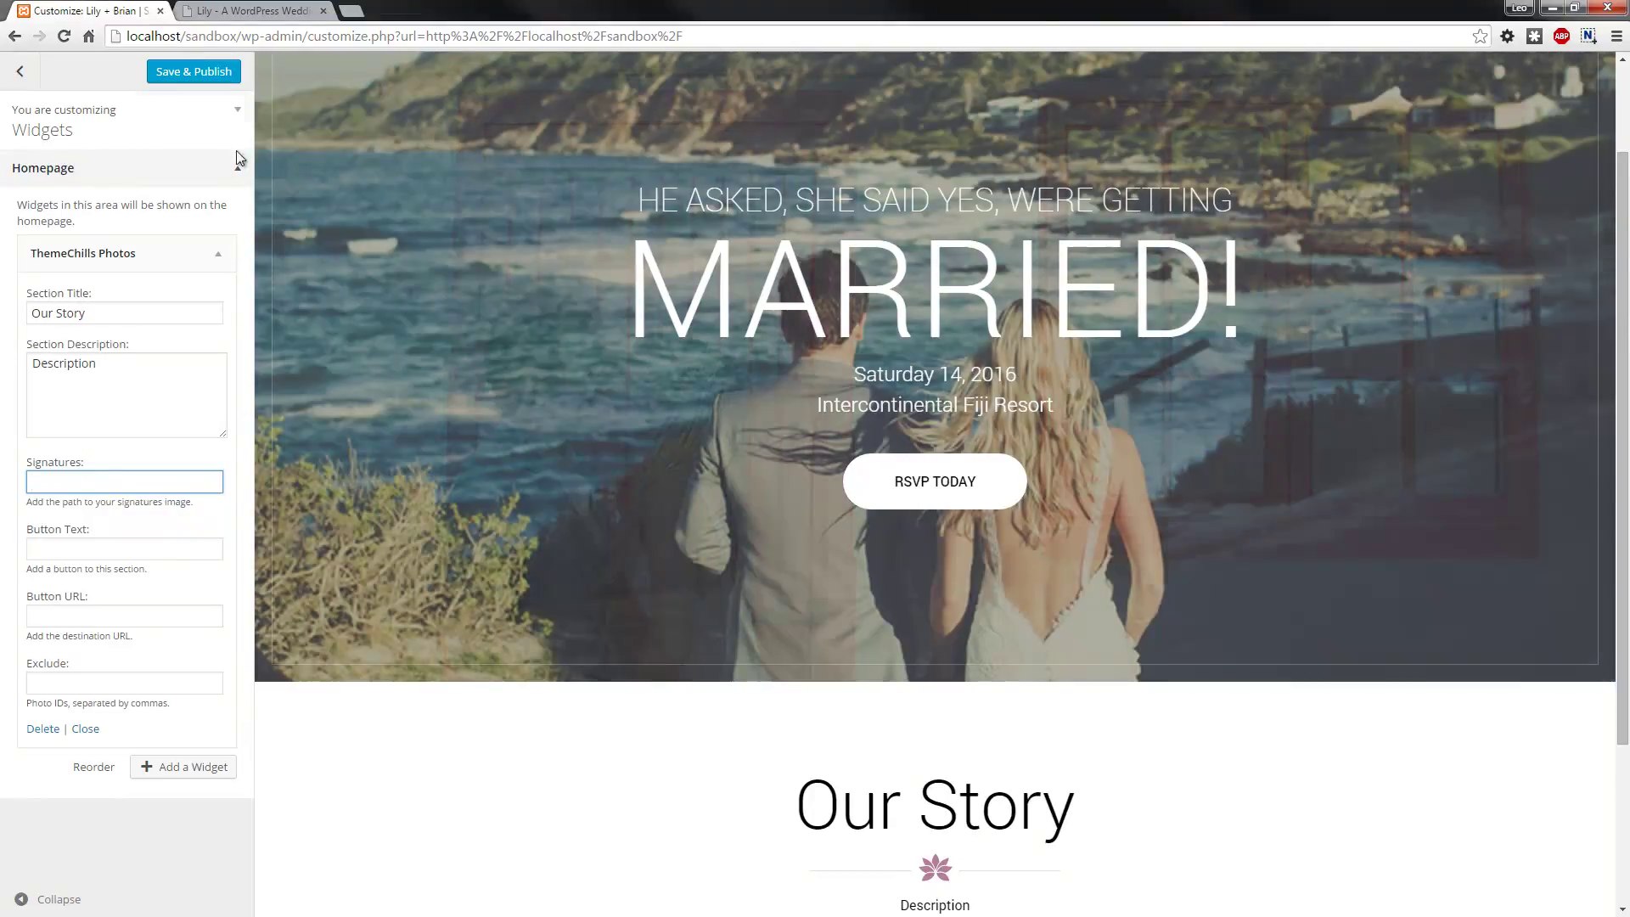
left_click(238, 10)
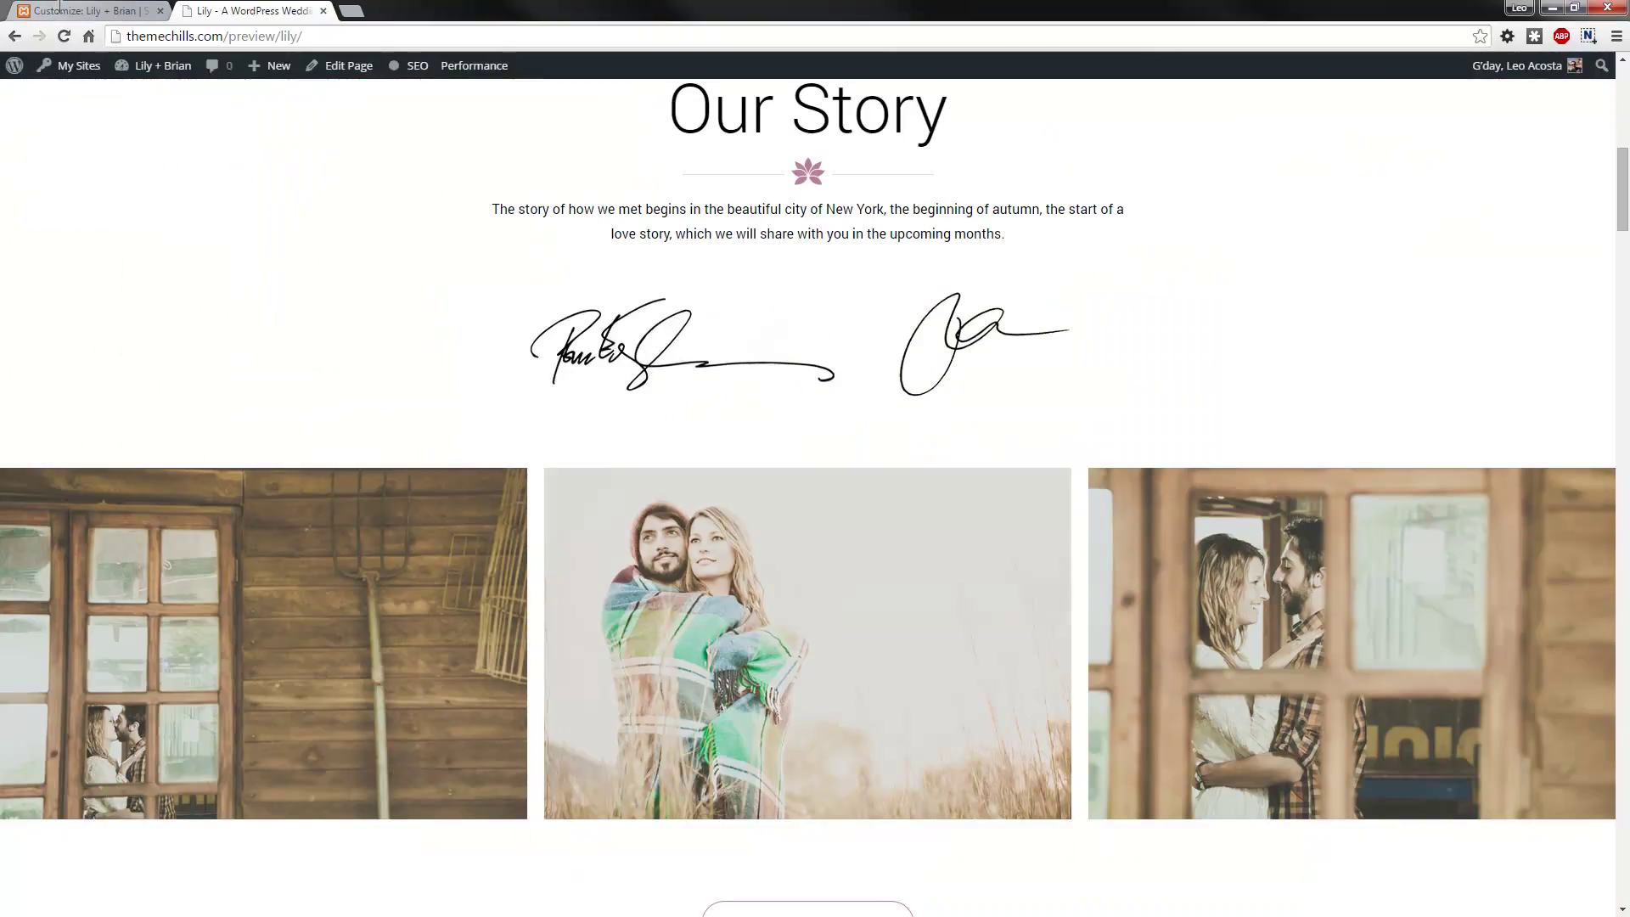
left_click(59, 10)
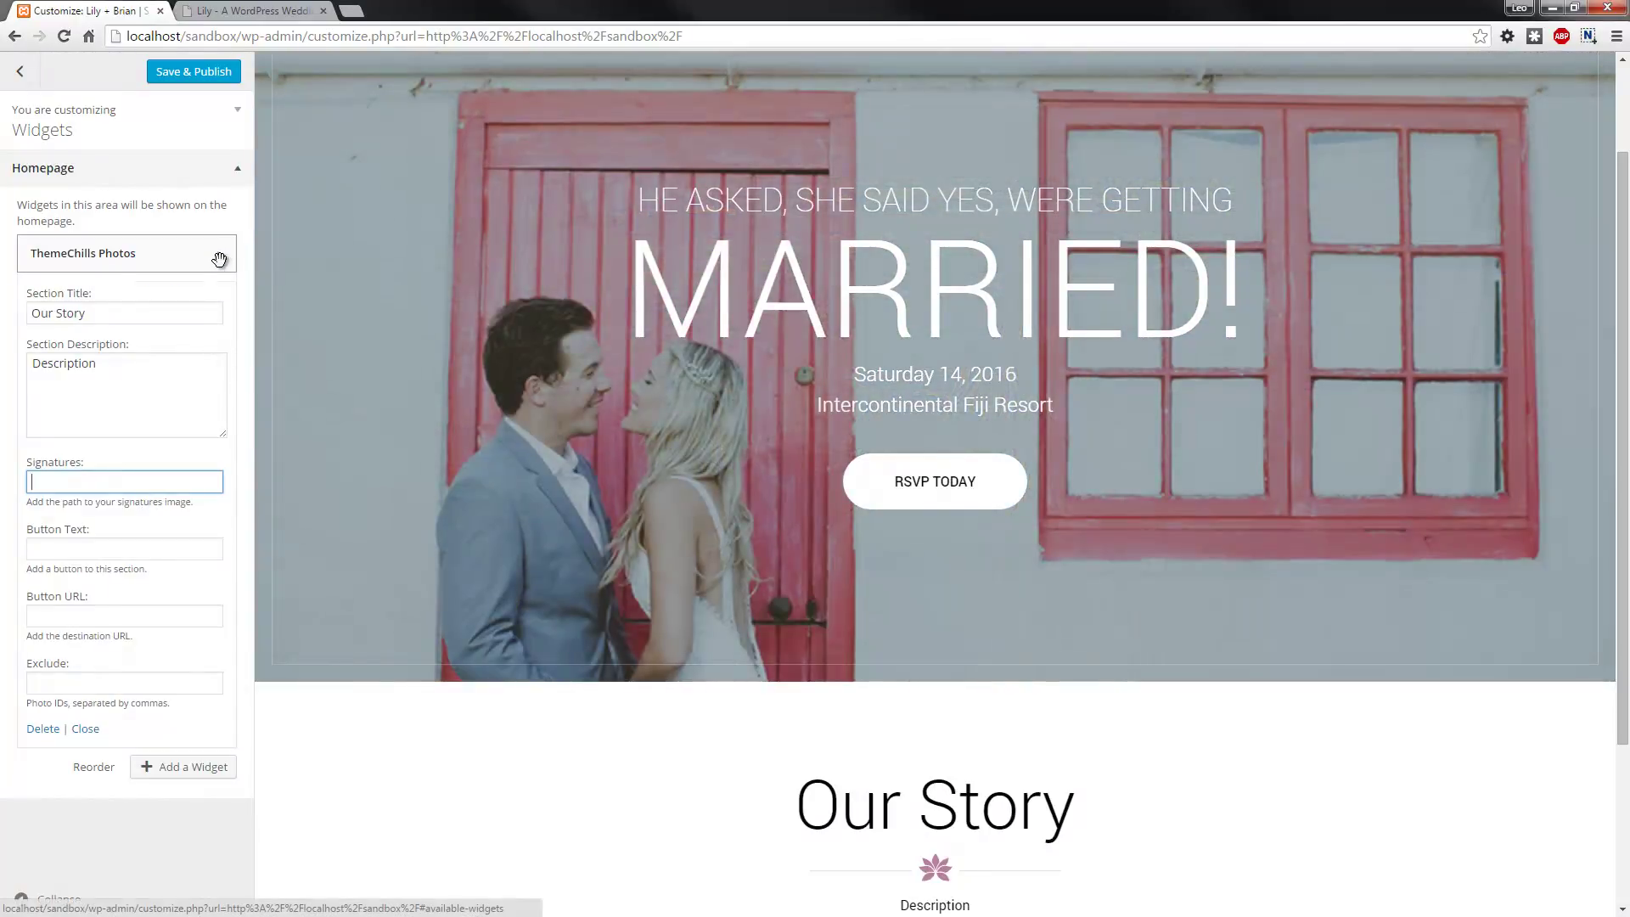
Step: Review the ThemeChills Photos widget against the demo, then return to the main Customizer panel
left_click(219, 259)
key("ctrl+Tab")
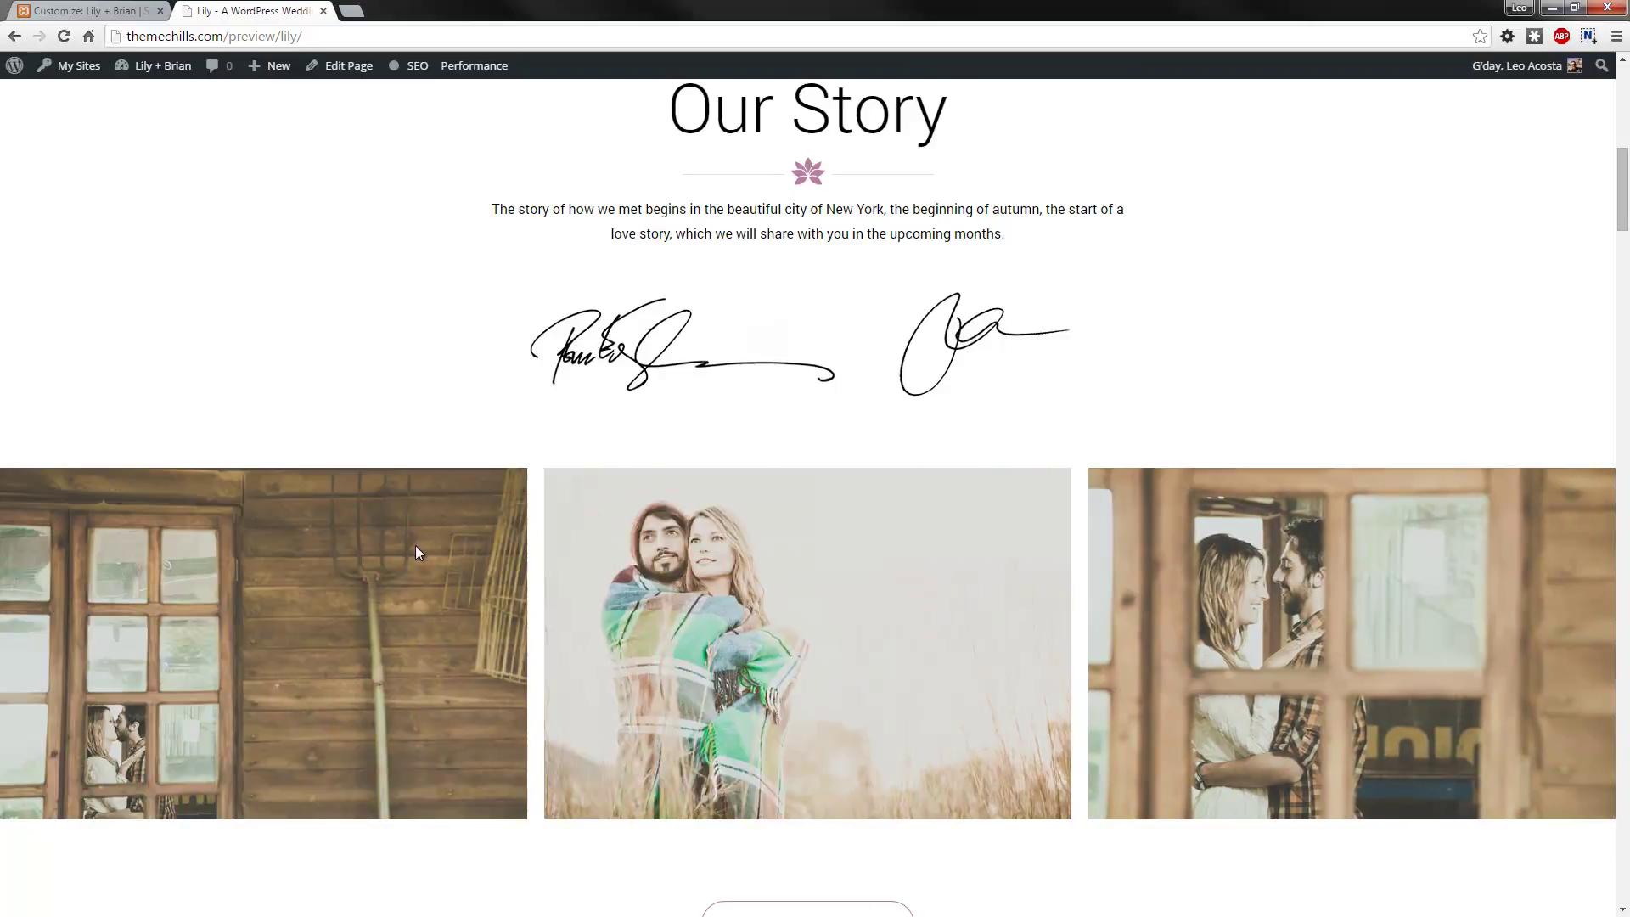
left_click(127, 10)
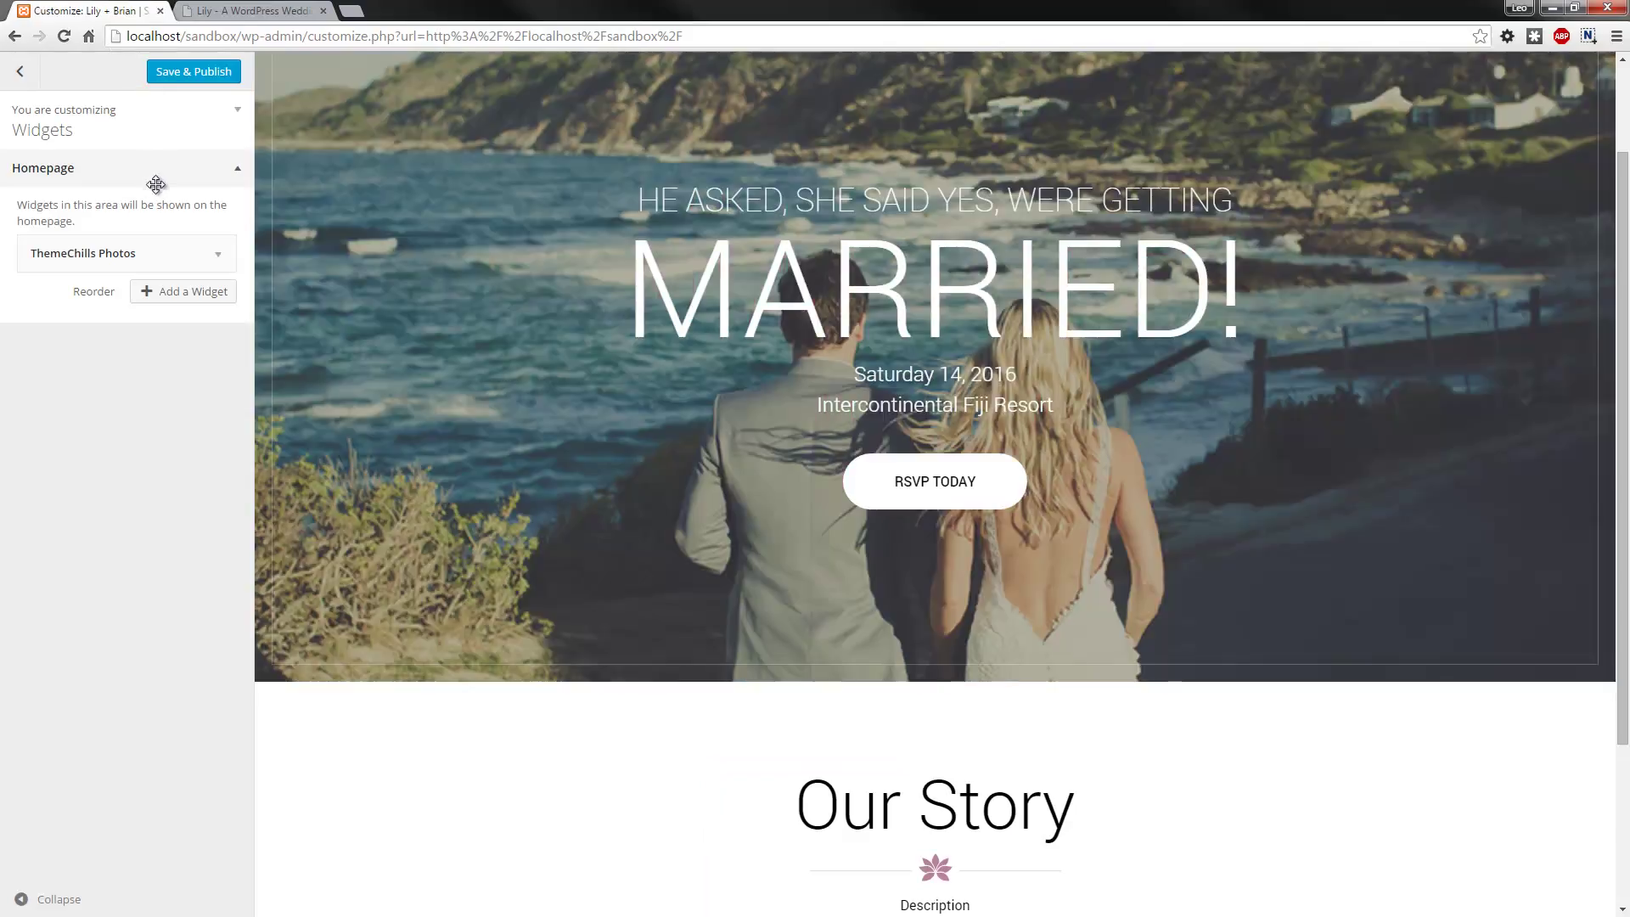
left_click(215, 257)
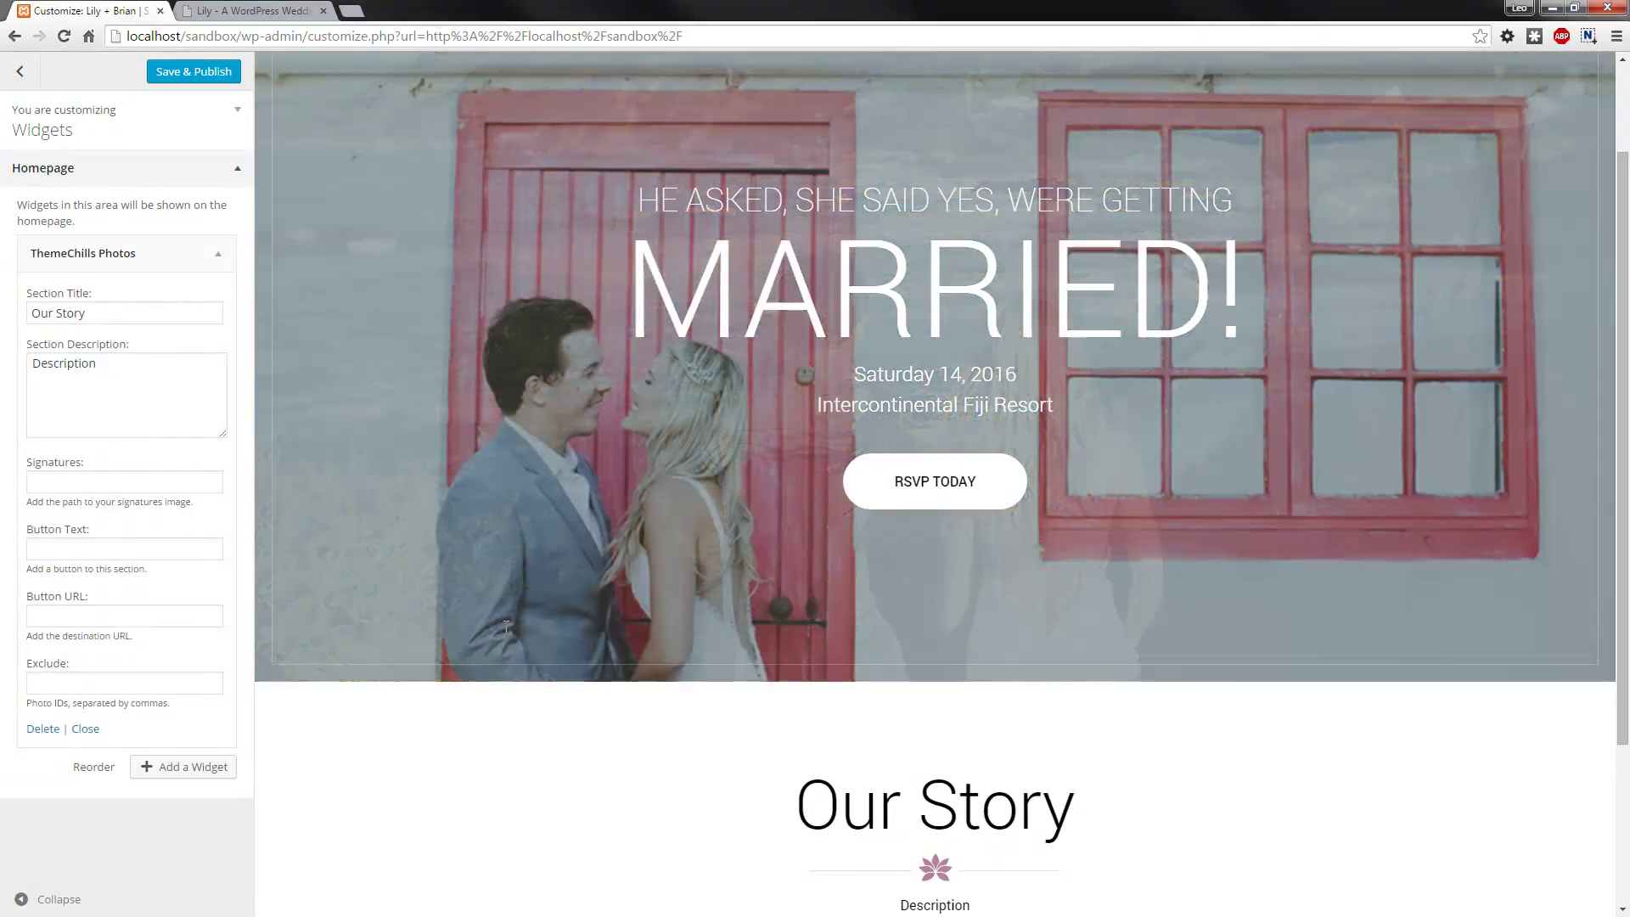
scroll(544, 680, "down", 3)
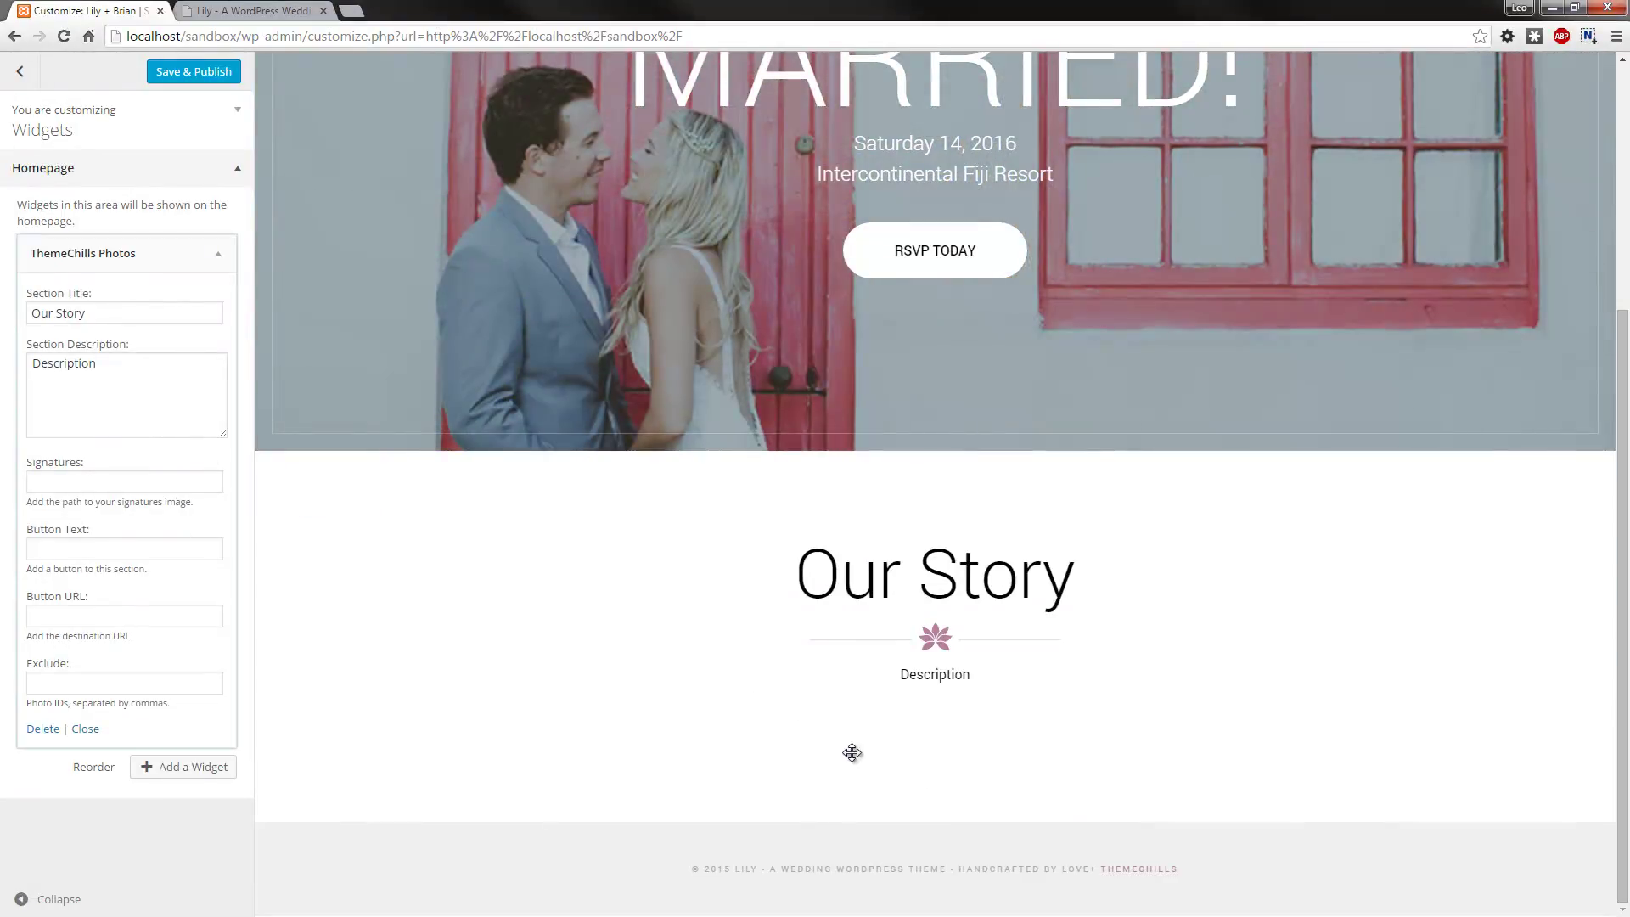
left_click(219, 253)
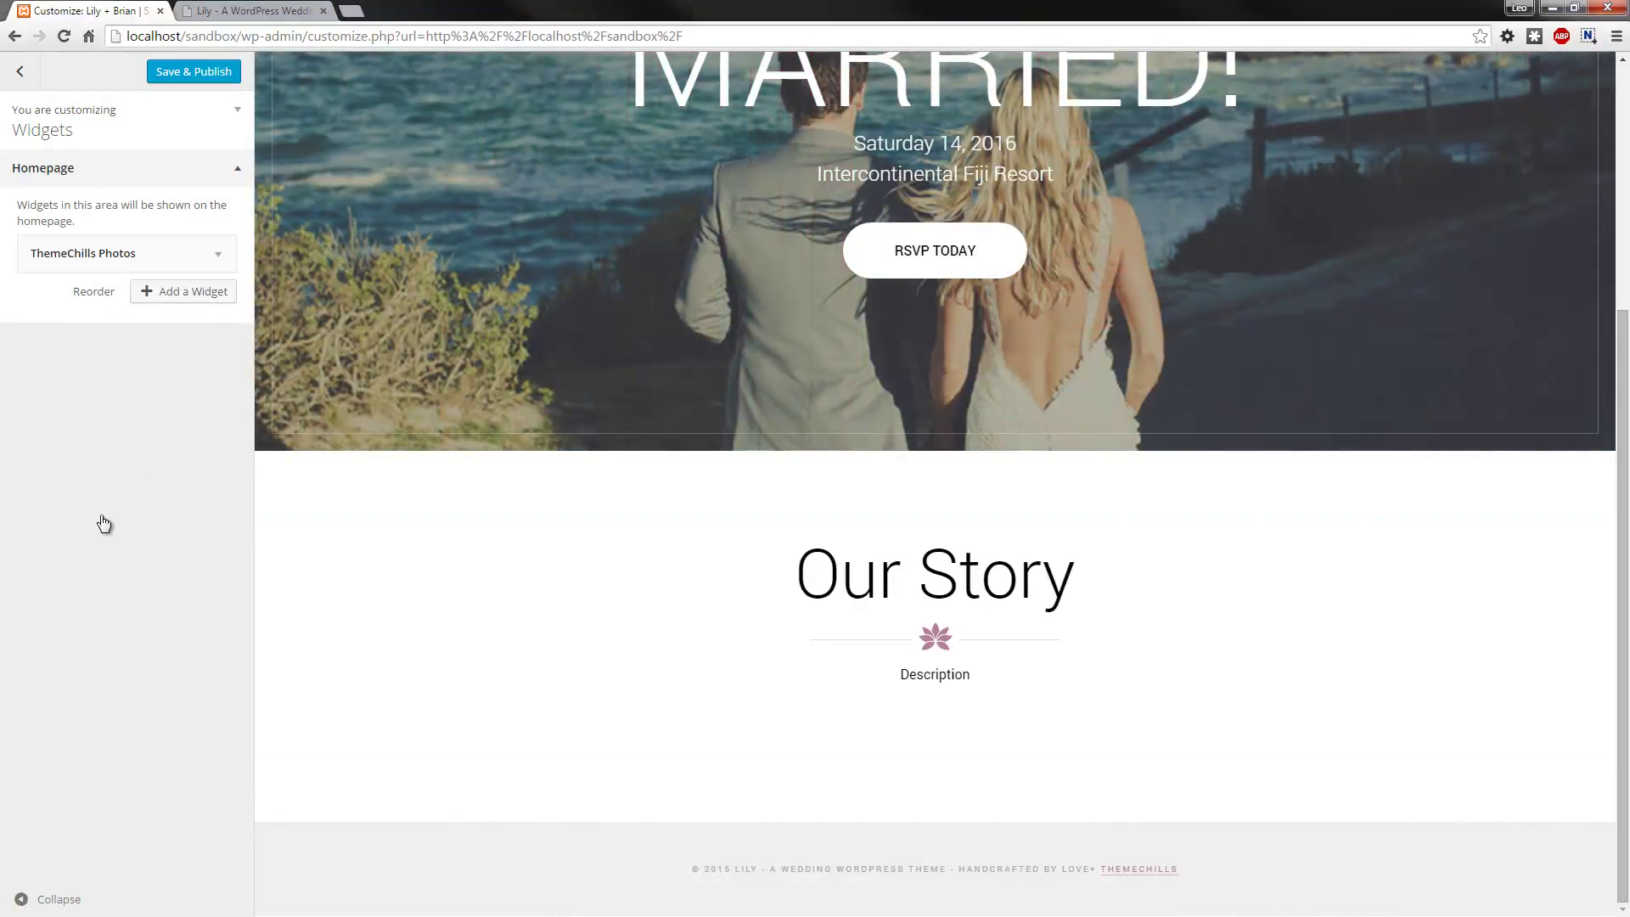
left_click(21, 75)
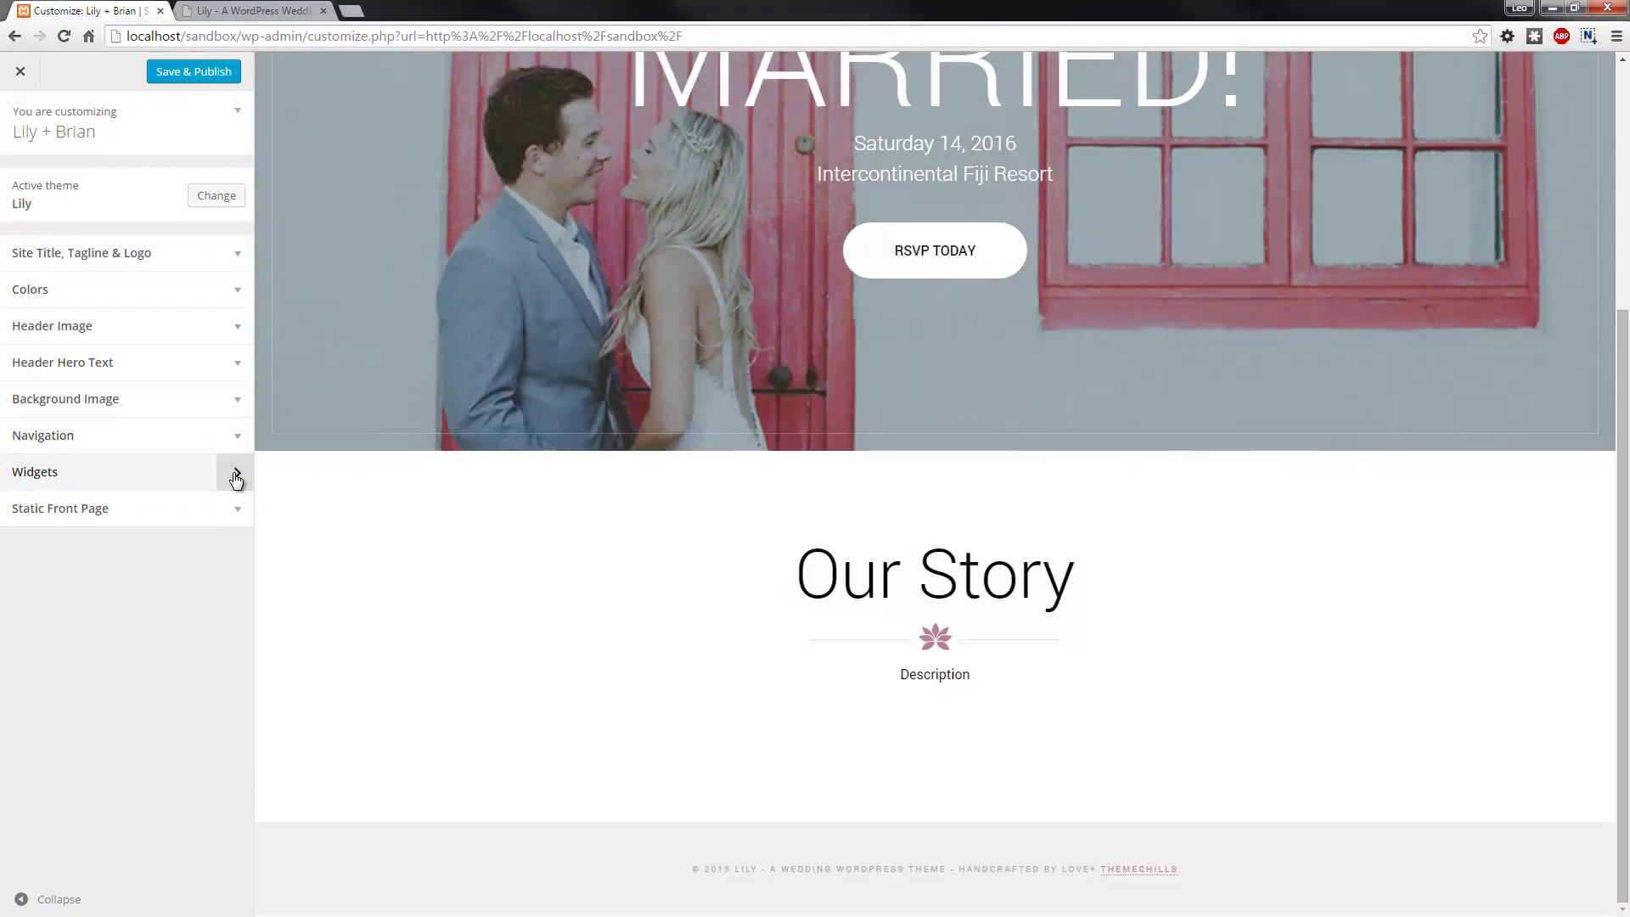
scroll(419, 487, "up", 4)
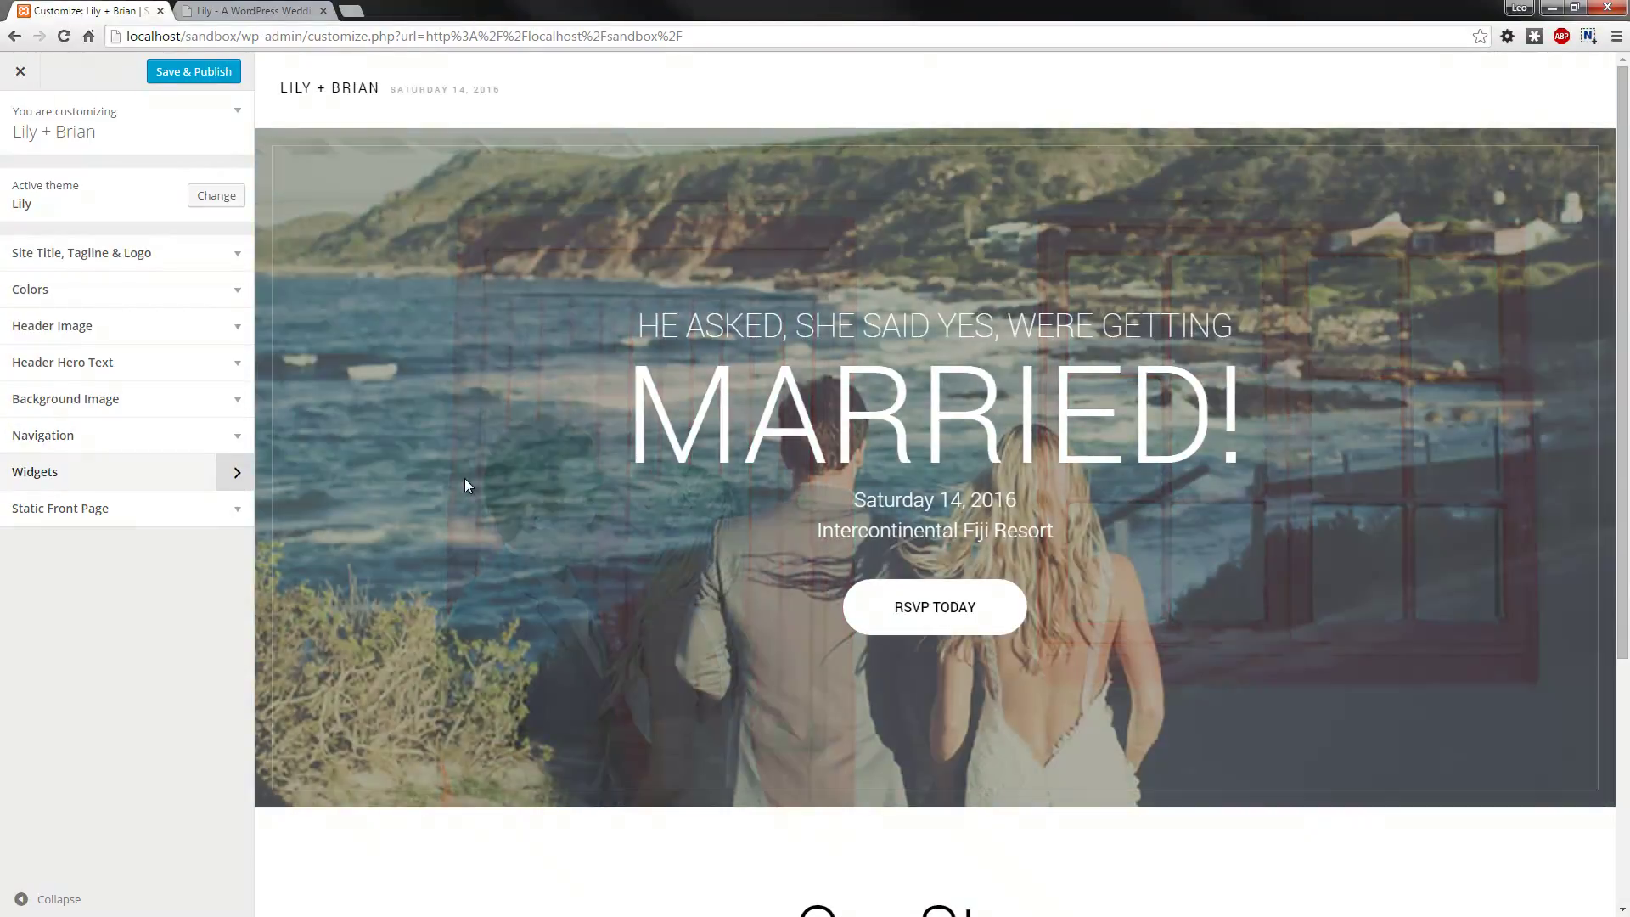
scroll(463, 484, "down", 4)
scroll(400, 455, "up", 4)
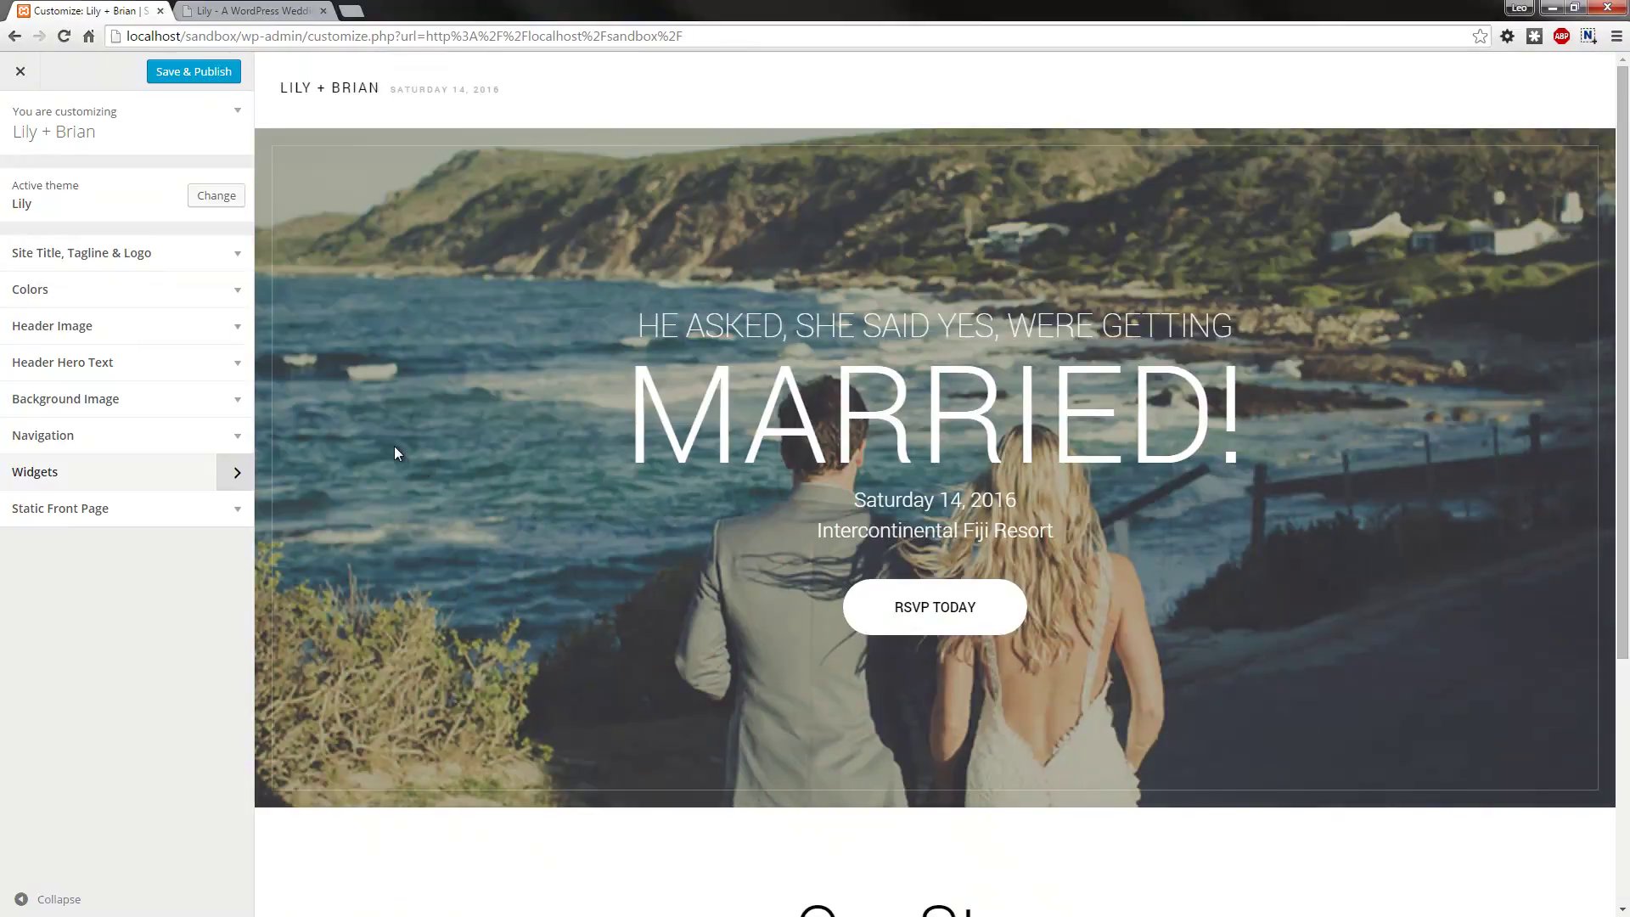